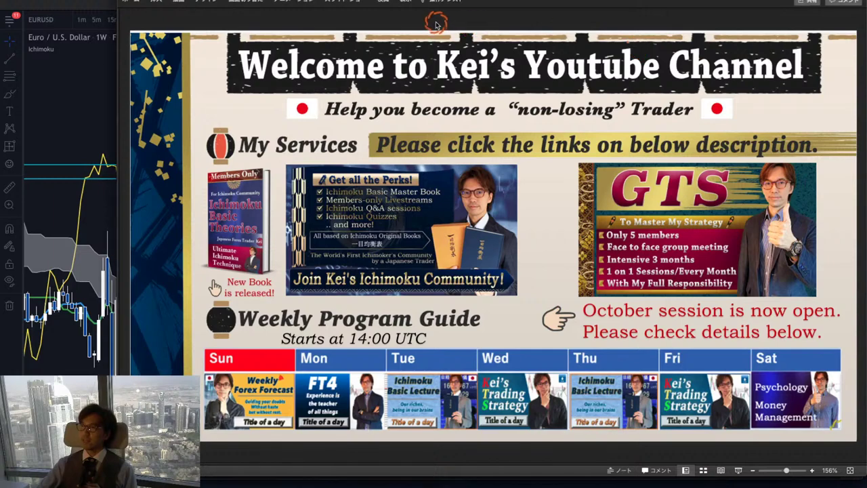
Step through the welcome and Disclaimer slides, then exit the slideshow to reveal the EURUSD weekly chart
key("Right")
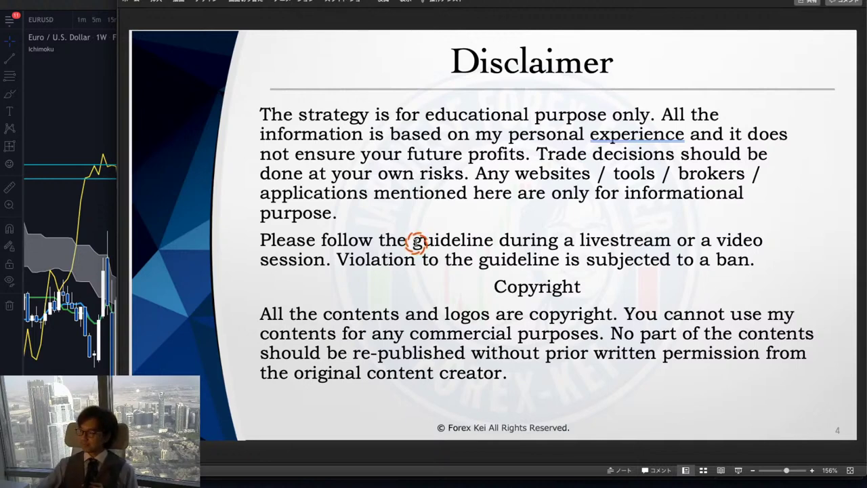
left_click(416, 242)
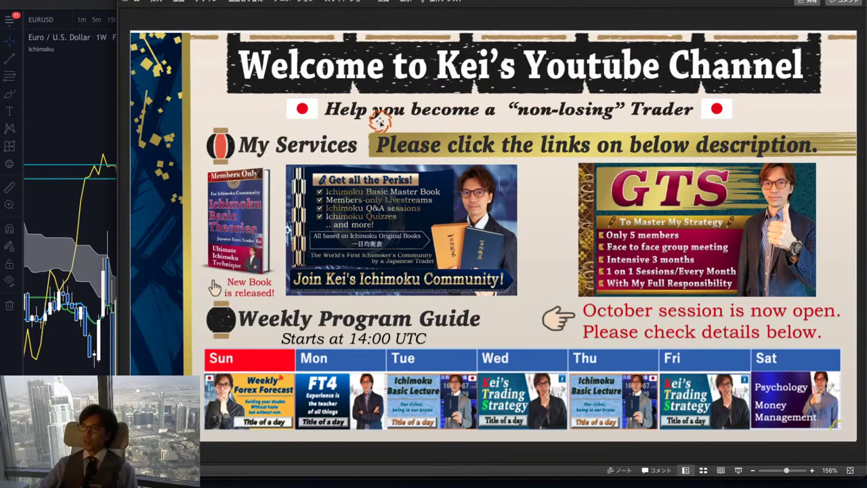
left_click(73, 100)
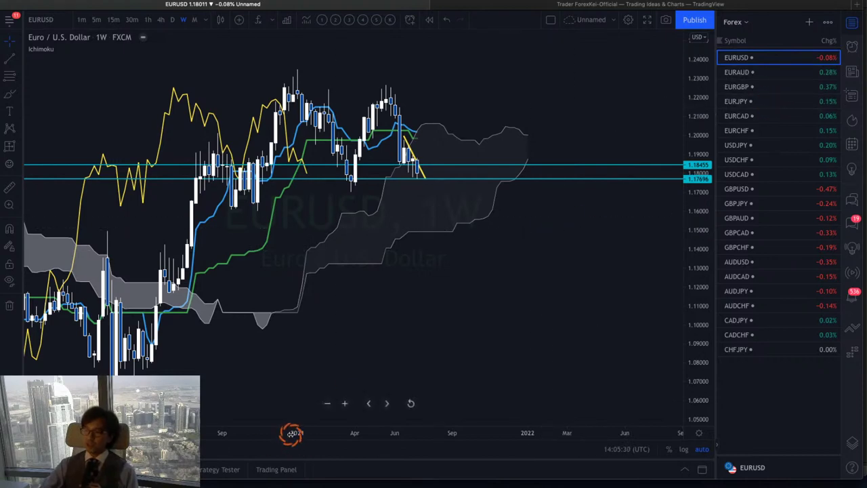
Enlarge the EURUSD chart and mark the July candles with a red circle, rising stroke and rightward arrow
scroll(252, 433, "up", 3)
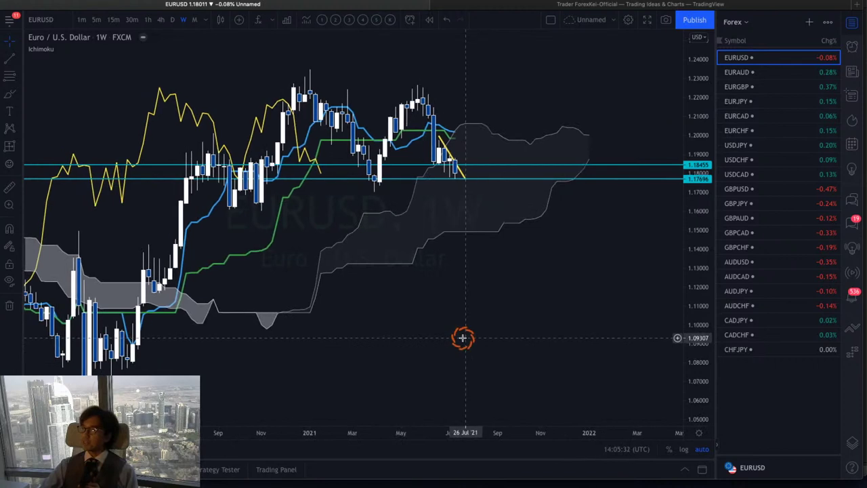
left_click_drag(689, 254, 700, 228)
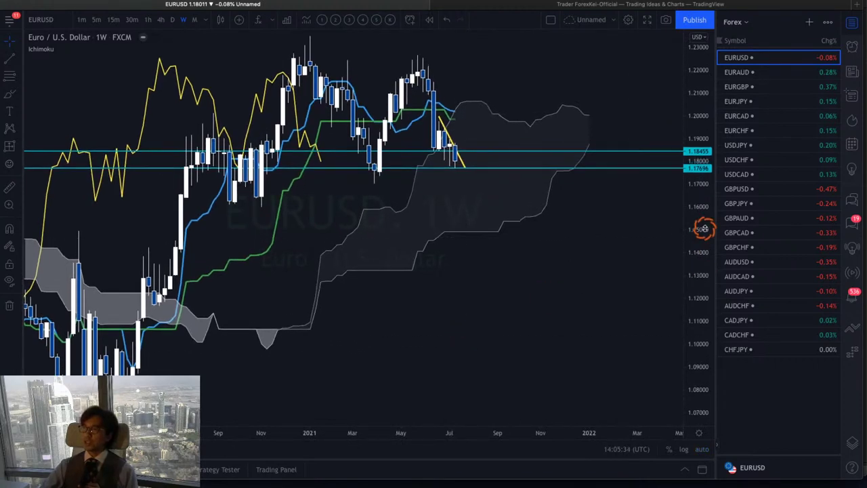
left_click_drag(573, 112, 572, 164)
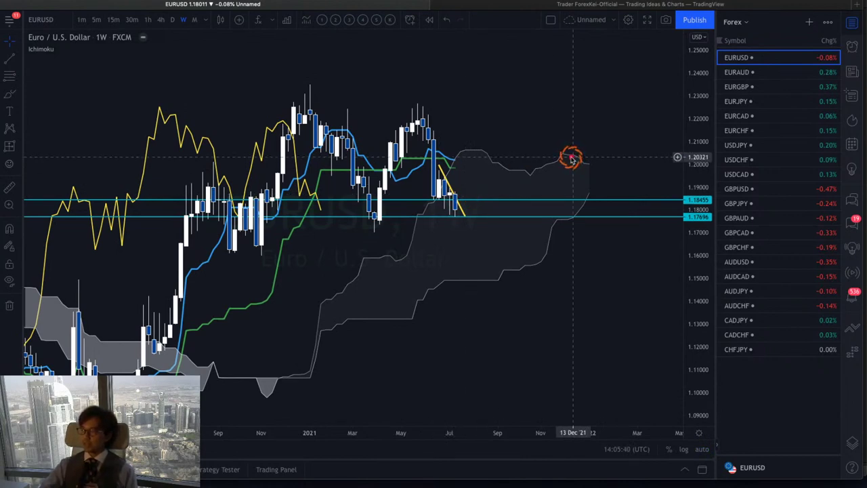
mouse_move(463, 213)
left_mouse_down()
mouse_move(430, 200)
mouse_move(471, 223)
left_mouse_up()
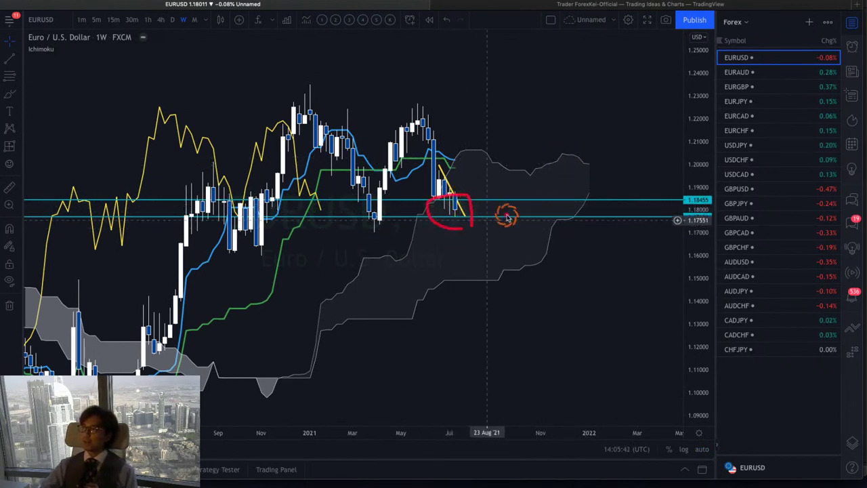
left_click_drag(562, 181, 612, 180)
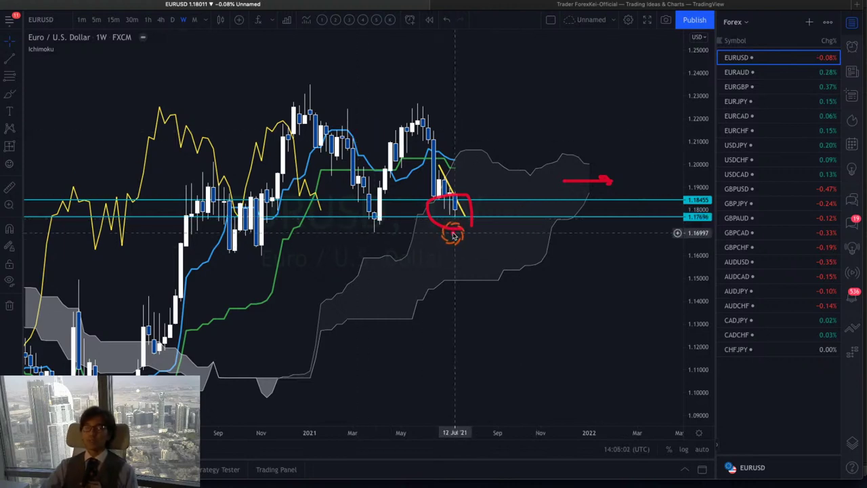
mouse_move(451, 225)
left_mouse_down()
mouse_move(470, 195)
mouse_move(482, 204)
left_mouse_up()
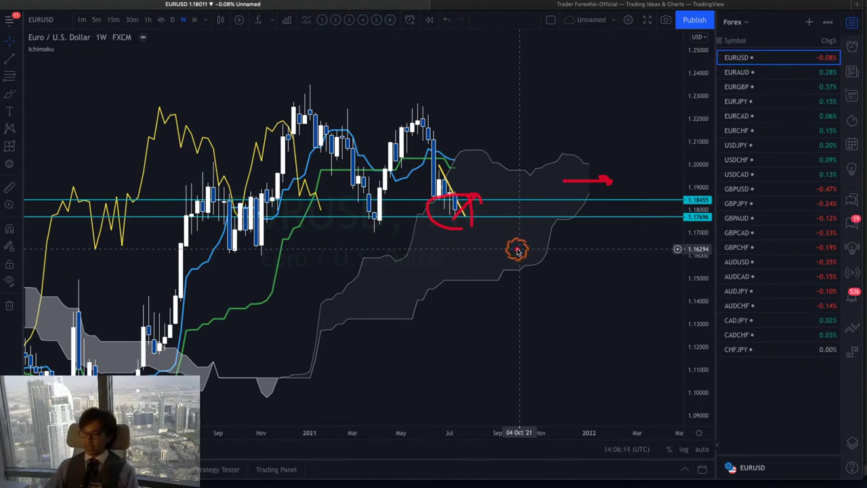
Switch to EURAUD, pan the chart and rescale the price range to fit the candles
key("Down")
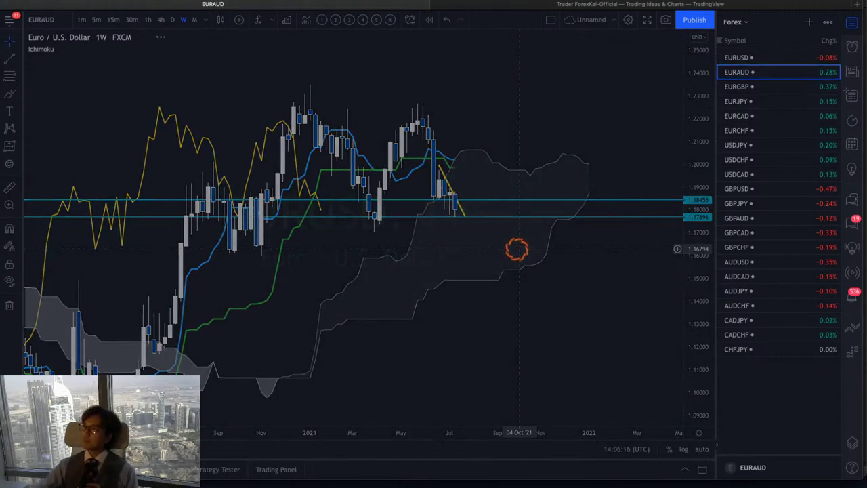
left_click_drag(595, 232, 612, 231)
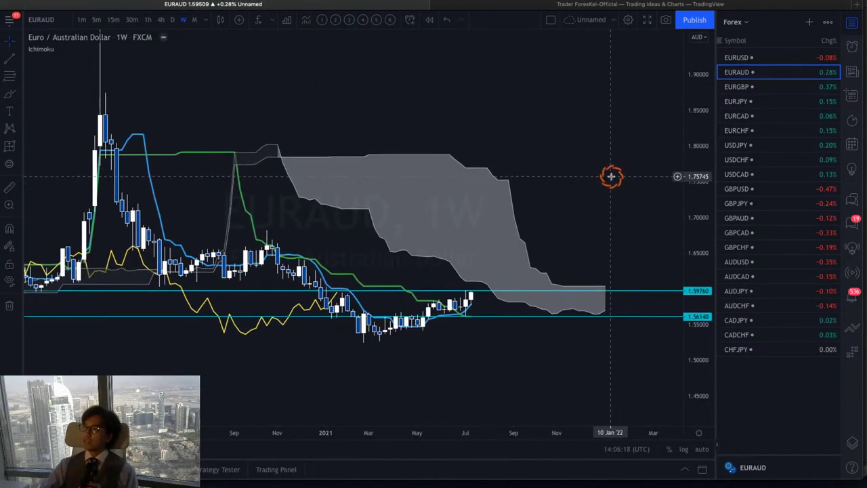
left_click_drag(682, 228, 522, 170)
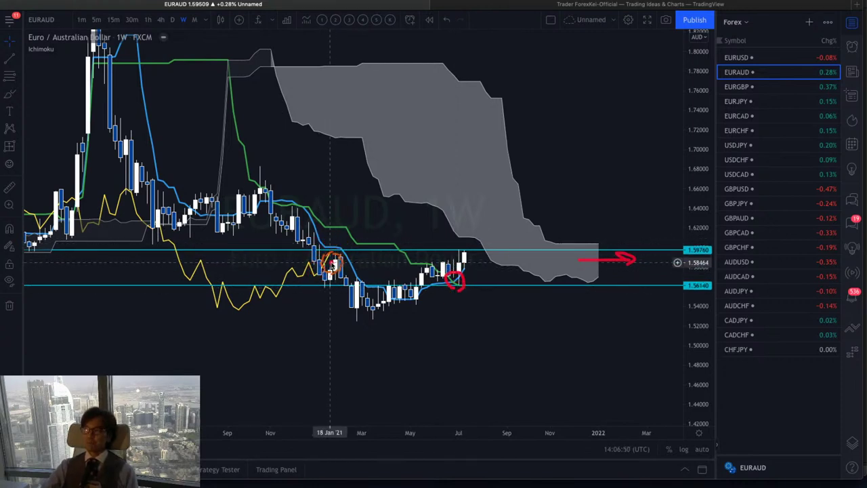
Circle and arrow the January 2021 candles, draw a red zigzag from July above the cloud, then erase
left_click_drag(332, 264, 334, 263)
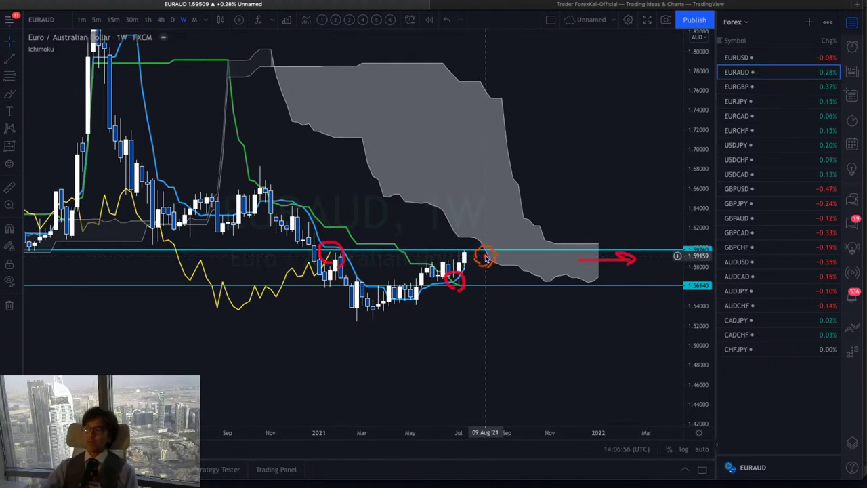
mouse_move(327, 257)
left_mouse_down()
mouse_move(322, 264)
mouse_move(342, 237)
left_mouse_up()
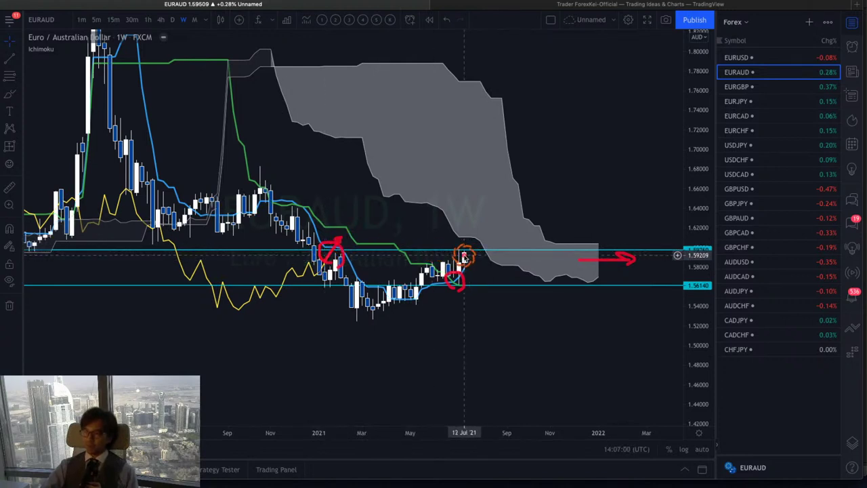
left_click_drag(464, 256, 473, 232)
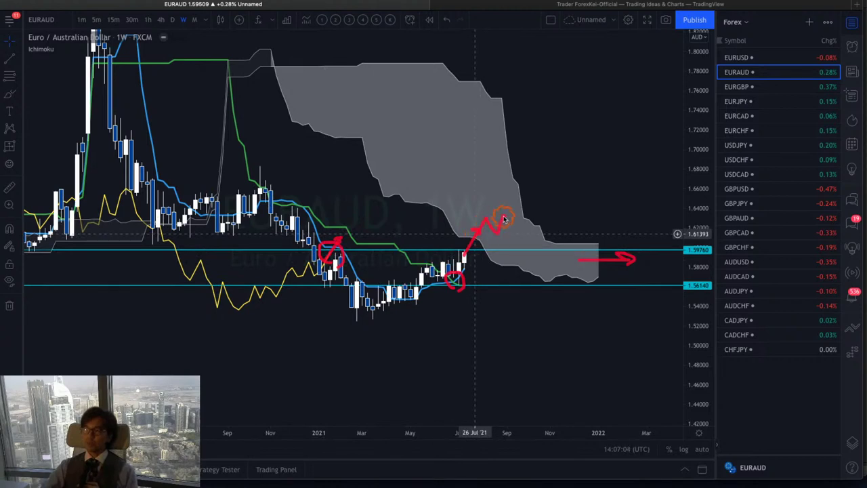
mouse_move(515, 232)
left_mouse_down()
mouse_move(538, 197)
mouse_move(575, 170)
left_mouse_up()
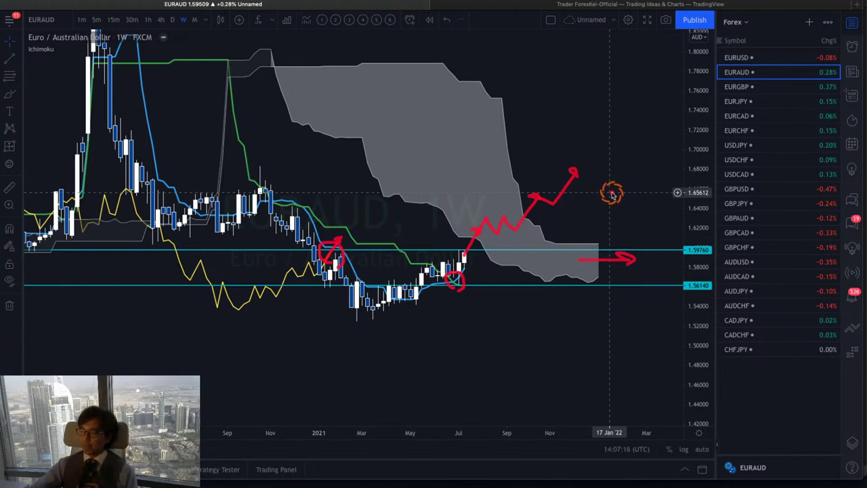
key("Escape")
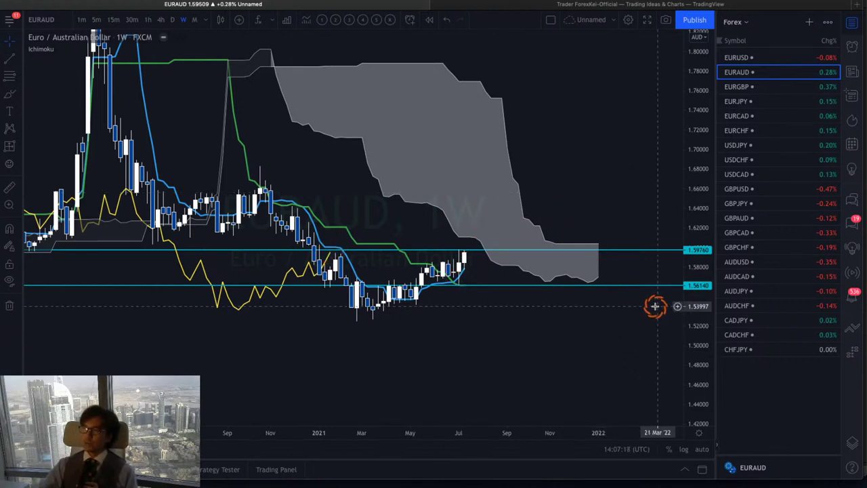
Stretch the EURAUD price scale, trace red lines on both cyan levels, add rising arrows, then erase them
left_click_drag(695, 343, 614, 108)
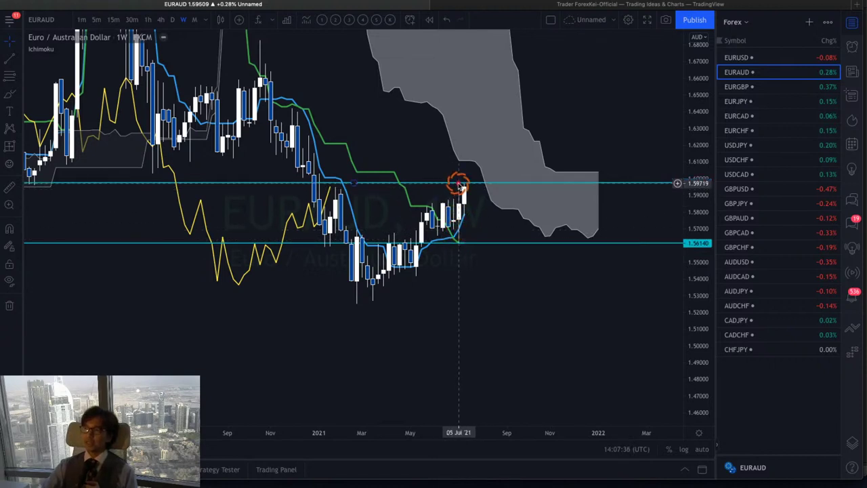
left_click_drag(458, 182, 420, 184)
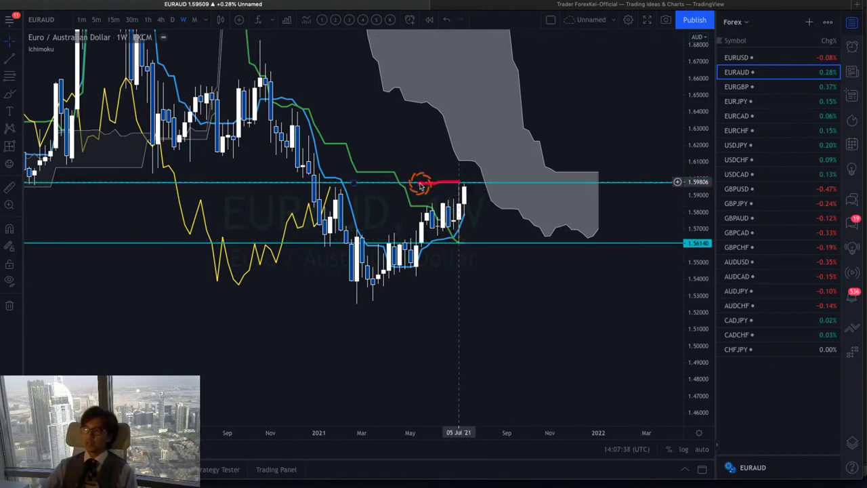
left_click_drag(458, 244, 420, 243)
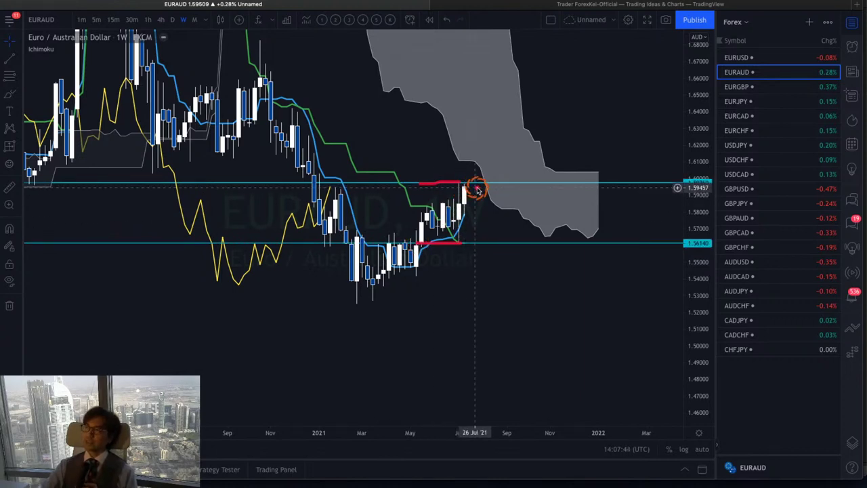
left_click_drag(468, 194, 478, 170)
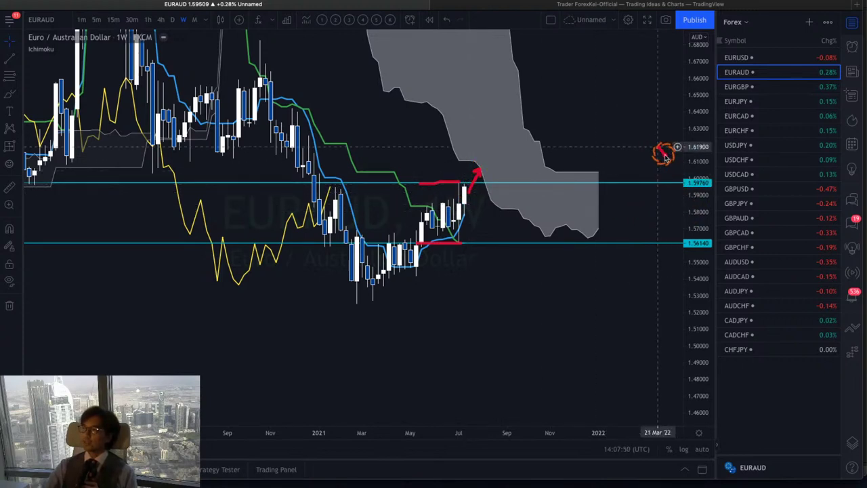
left_click_drag(659, 146, 676, 172)
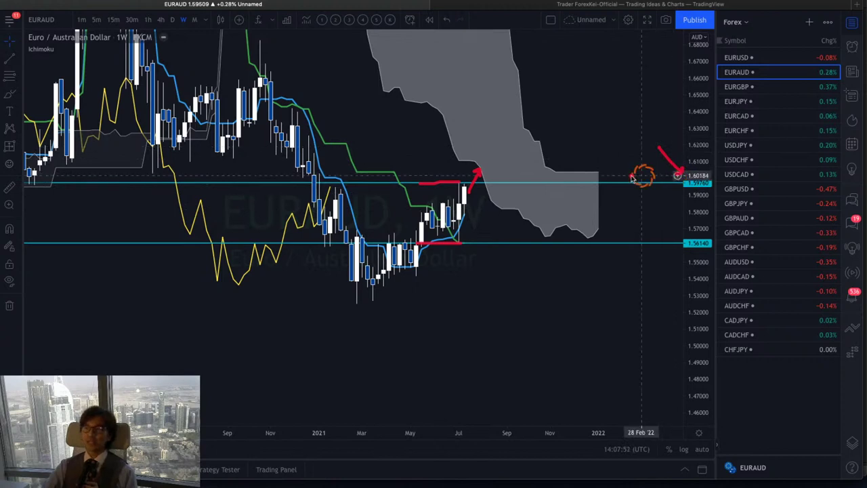
left_click_drag(484, 177, 506, 164)
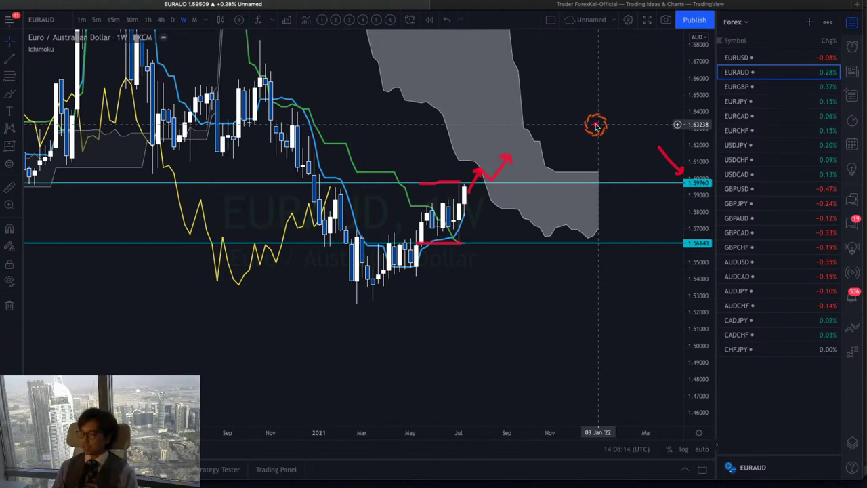
key("Escape")
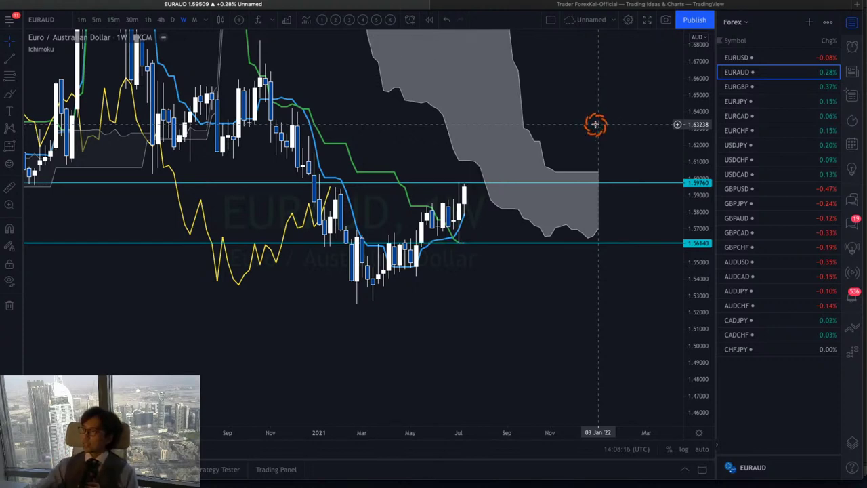
On EURGBP, draw red down arrows and circle the yellow line's dip, then clear and go to EURJPY
key("Down")
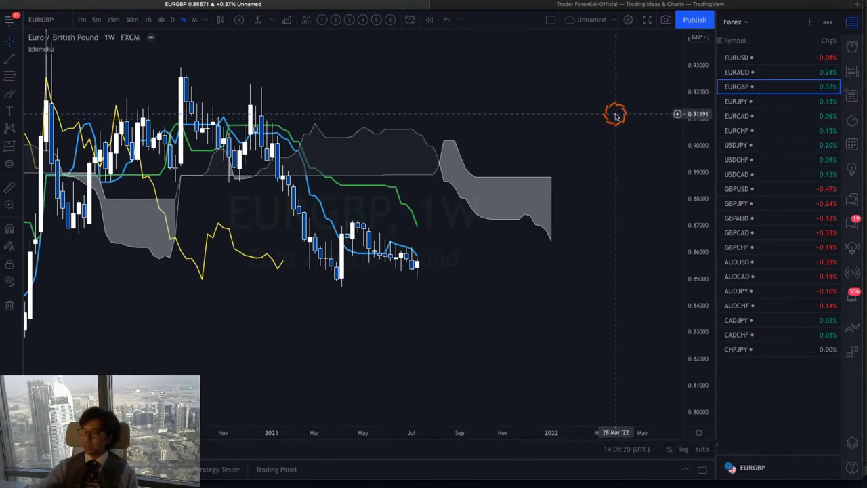
left_click_drag(520, 195, 573, 242)
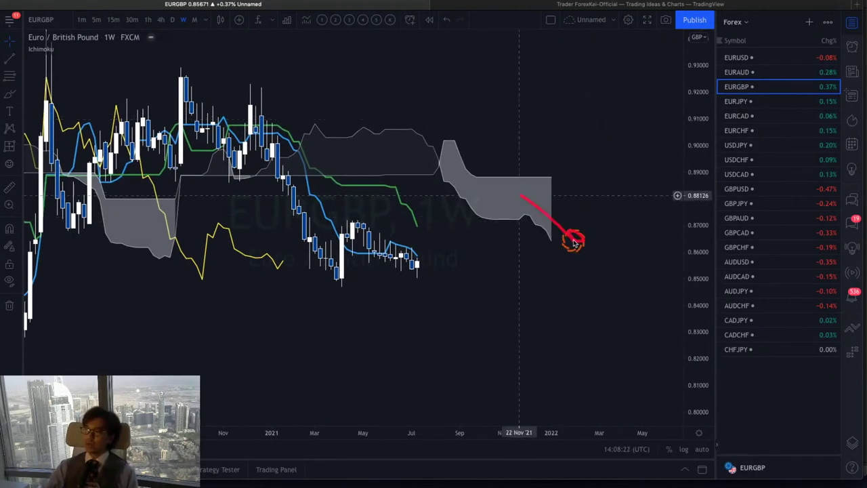
mouse_move(421, 192)
left_mouse_down()
mouse_move(441, 205)
mouse_move(442, 268)
left_mouse_up()
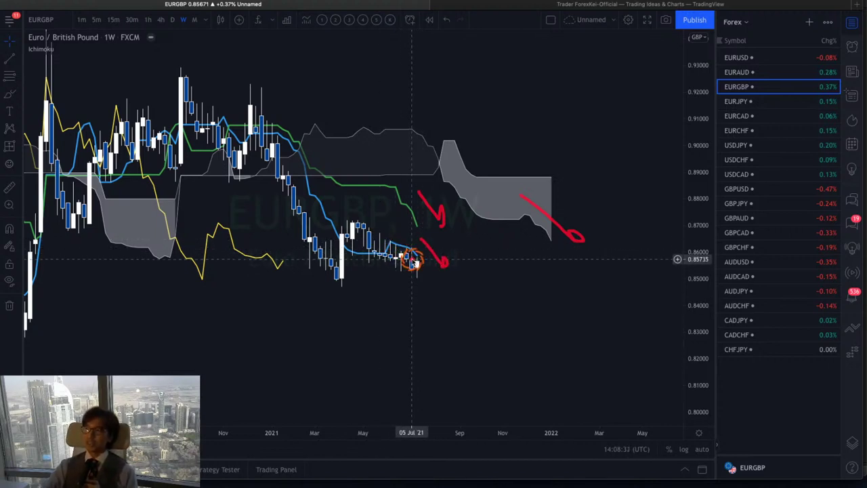
mouse_move(282, 284)
left_mouse_down()
mouse_move(259, 276)
mouse_move(290, 251)
mouse_move(285, 287)
left_mouse_up()
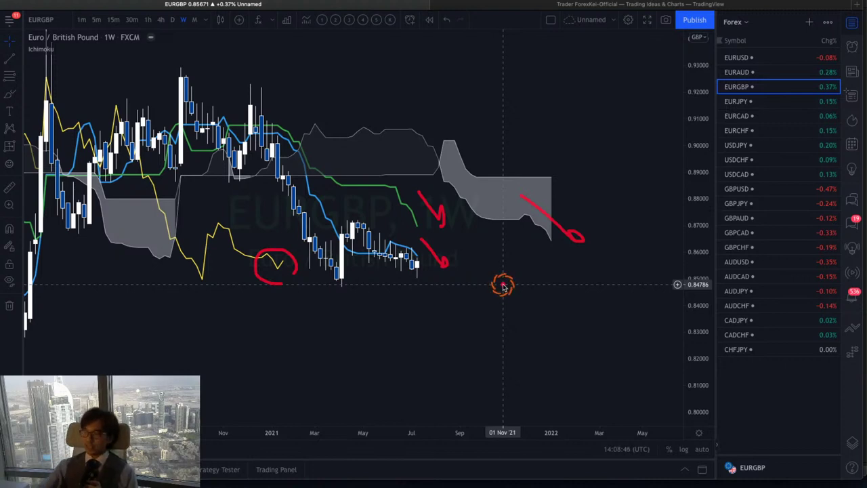
key("Down")
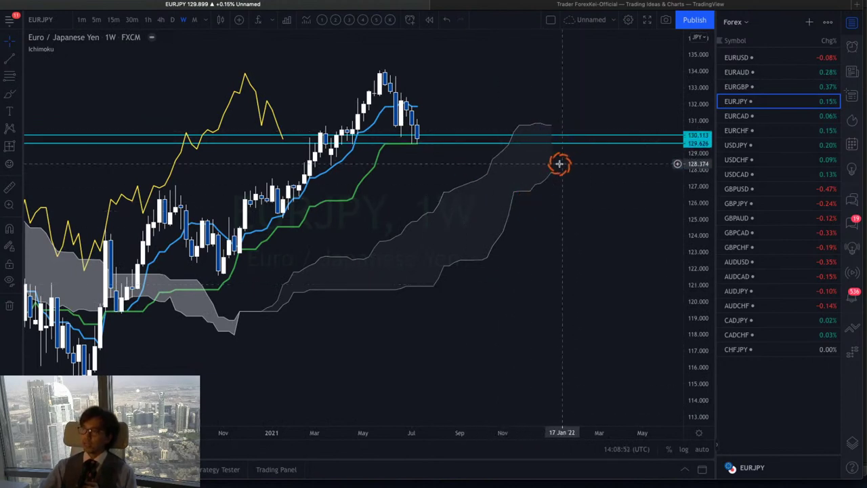
Sketch red rightward, rising and falling arrows around the EURJPY candles and cloud, then clear them all
left_click_drag(557, 178, 569, 189)
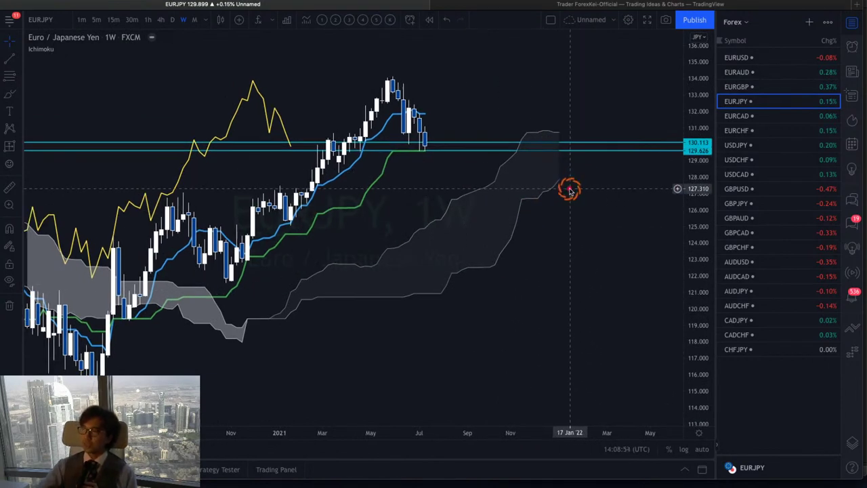
left_click_drag(544, 156, 575, 156)
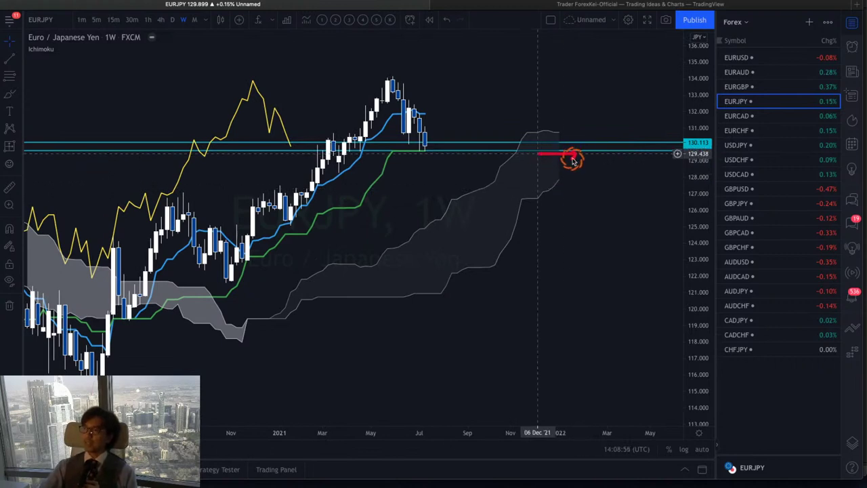
left_click_drag(370, 166, 407, 163)
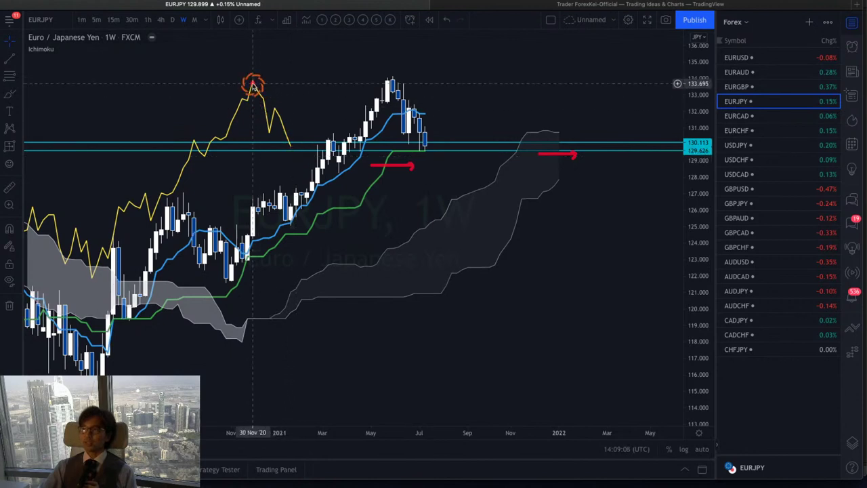
mouse_move(251, 80)
left_mouse_down()
mouse_move(267, 134)
mouse_move(275, 112)
mouse_move(291, 145)
left_mouse_up()
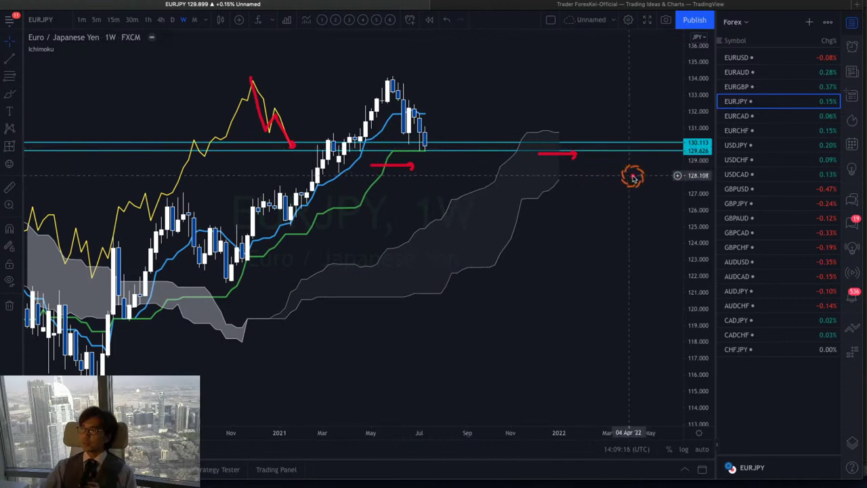
mouse_move(647, 192)
left_mouse_down()
mouse_move(677, 158)
mouse_move(678, 170)
left_mouse_up()
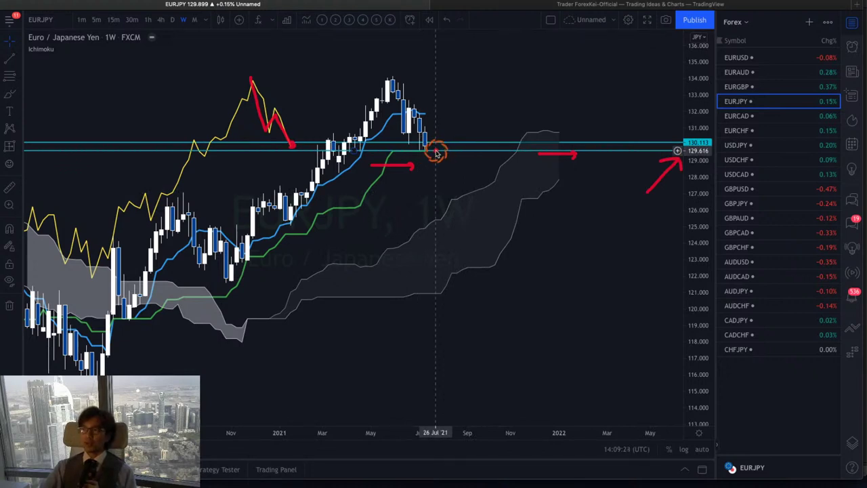
left_click_drag(422, 144, 438, 132)
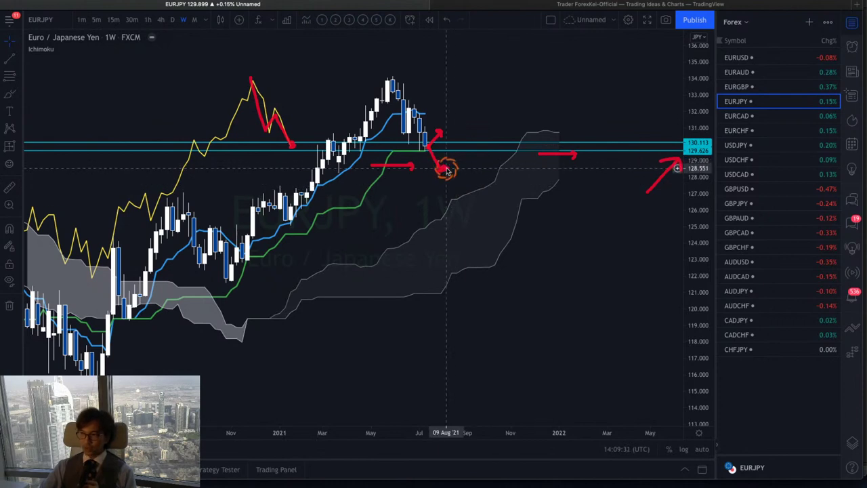
left_click_drag(443, 170, 458, 192)
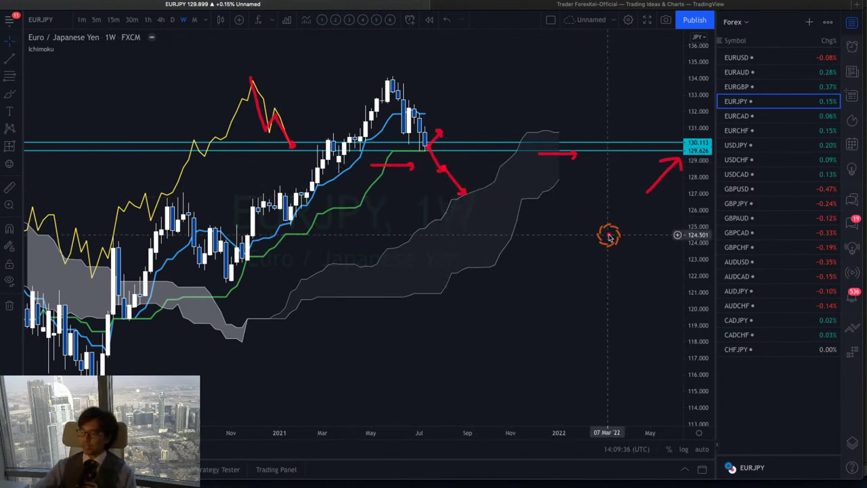
key("Escape")
Switch to EURCAD, brush a red line up from the late-June low, then clear it and go to EURCHF
key("Down")
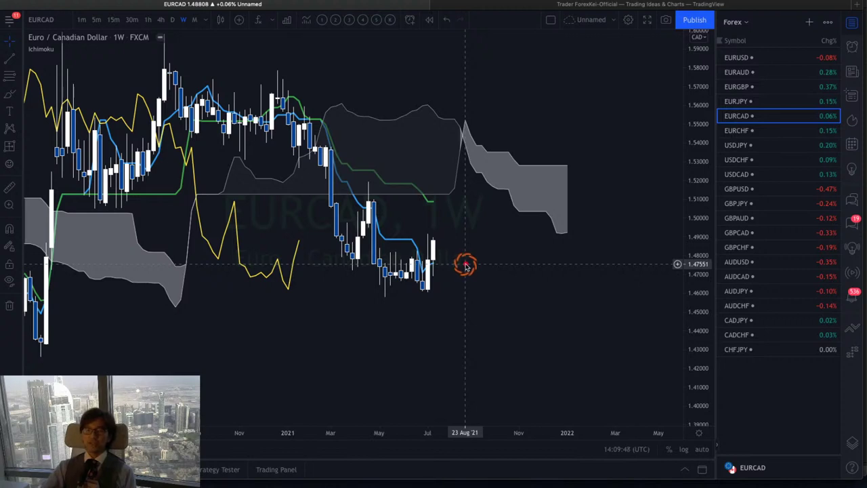
mouse_move(421, 280)
left_mouse_down()
mouse_move(442, 207)
mouse_move(433, 211)
left_mouse_up()
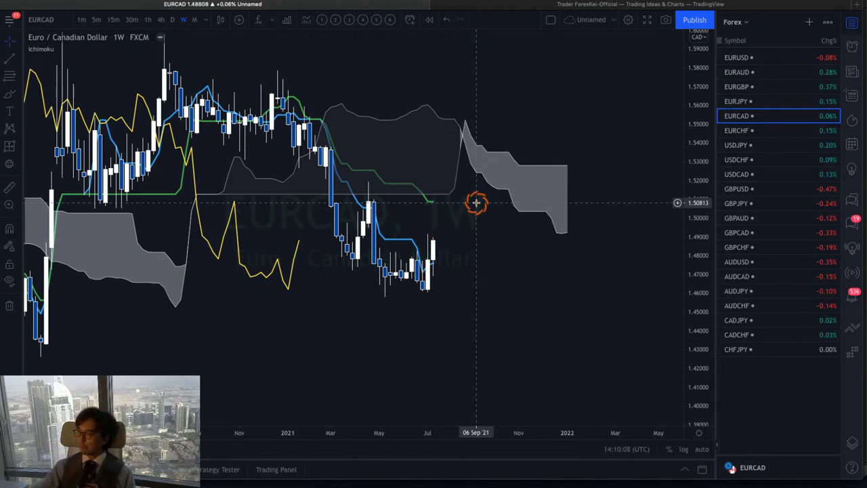
key("Down")
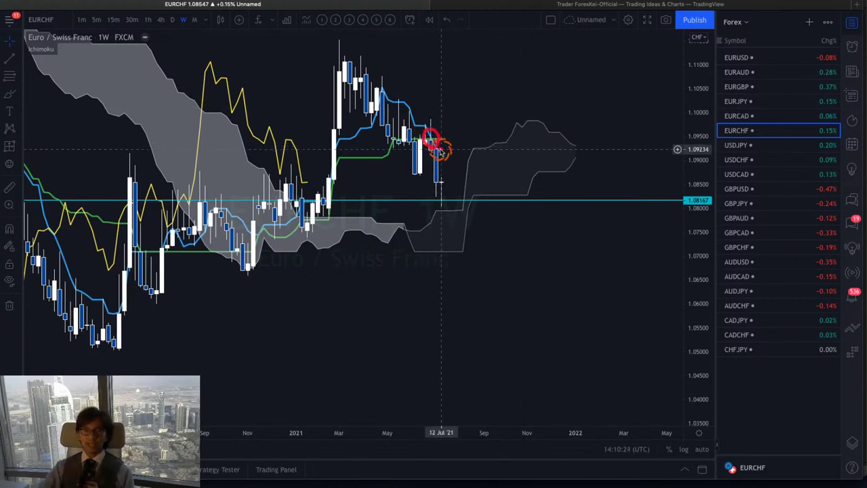
Draw a red rising line through the EURCHF lows, a cross, and a wavy down arrow, then clear them
mouse_move(193, 291)
left_mouse_down()
mouse_move(315, 195)
mouse_move(432, 138)
left_mouse_up()
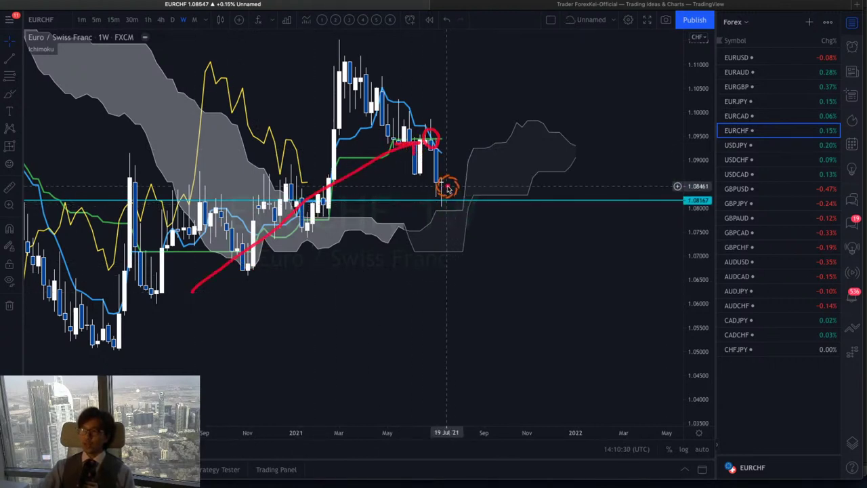
left_click_drag(446, 185, 469, 212)
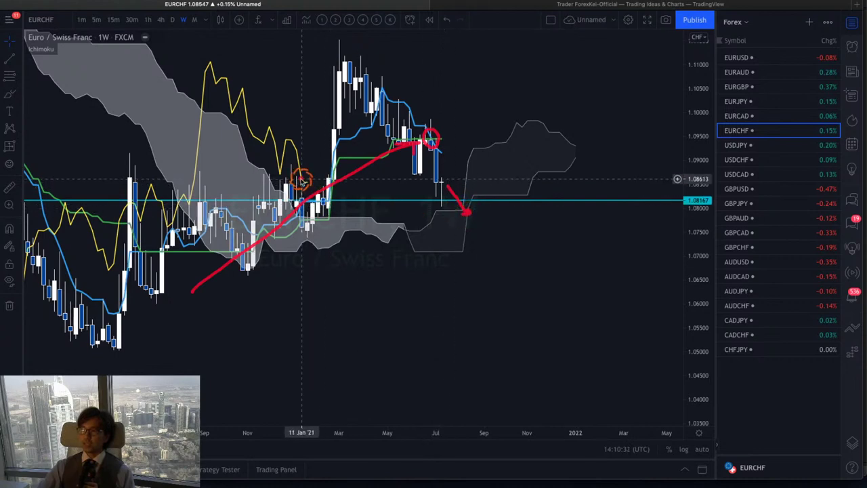
left_click_drag(300, 178, 334, 203)
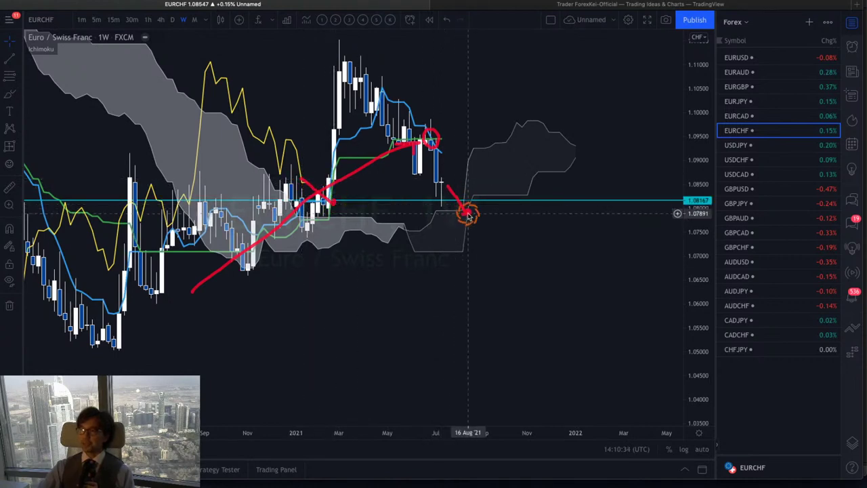
mouse_move(472, 218)
left_mouse_down()
mouse_move(484, 213)
mouse_move(509, 230)
left_mouse_up()
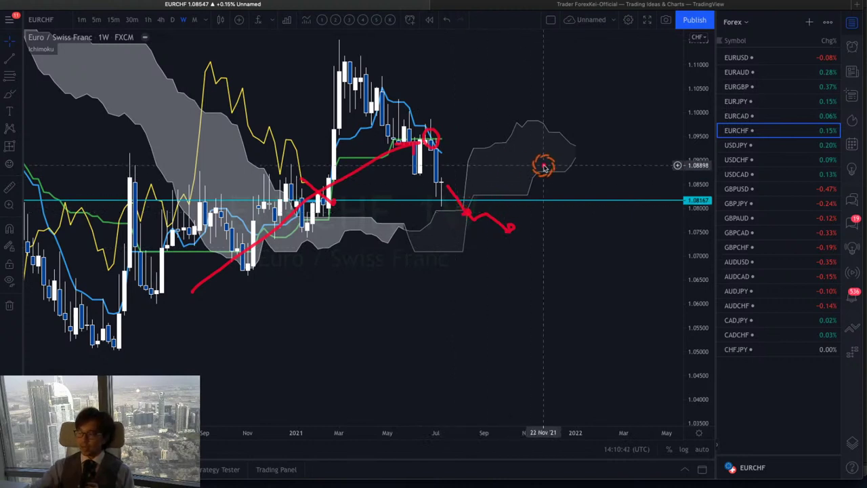
key("Escape")
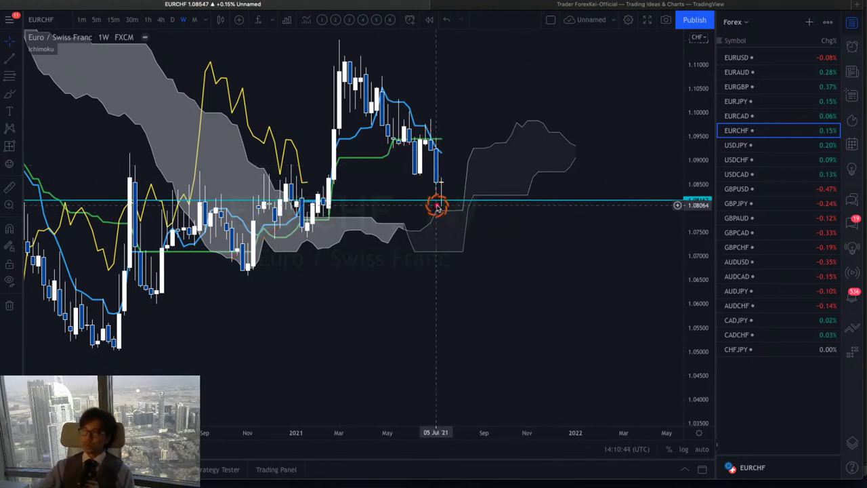
Bracket the latest candle in red and lower the cyan support line to 1.08035
mouse_move(452, 210)
left_mouse_down()
mouse_move(445, 176)
mouse_move(438, 178)
mouse_move(437, 206)
left_mouse_up()
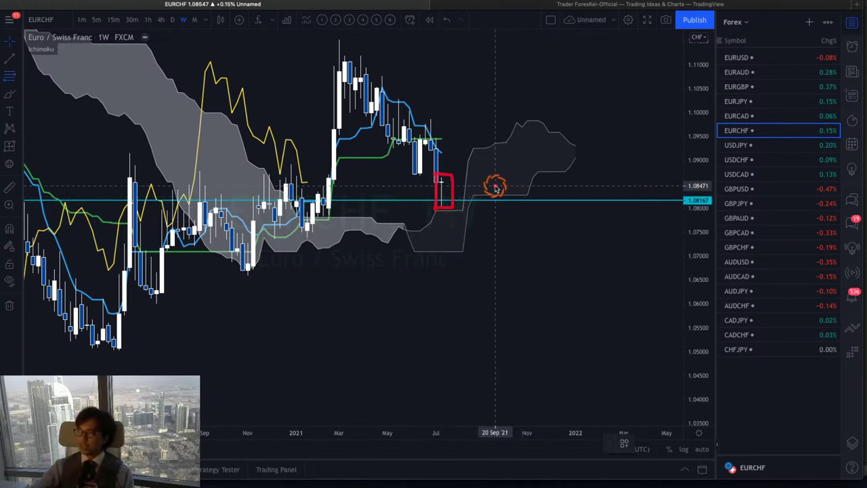
type("A")
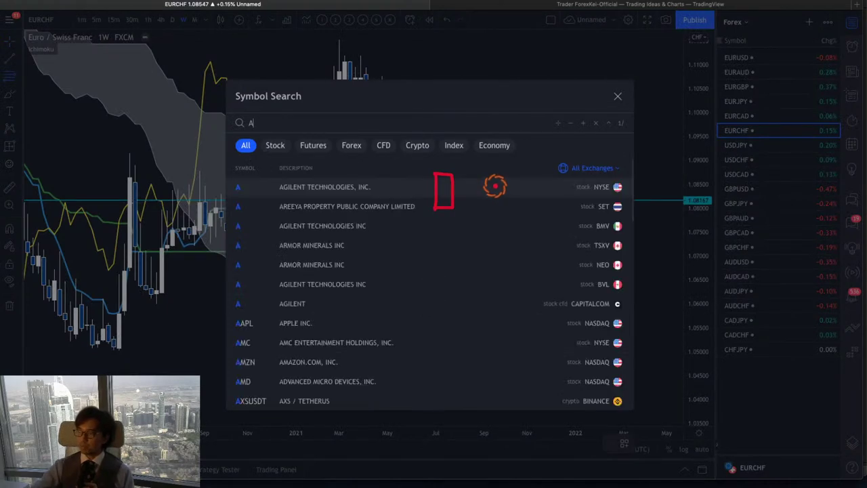
left_click(440, 33)
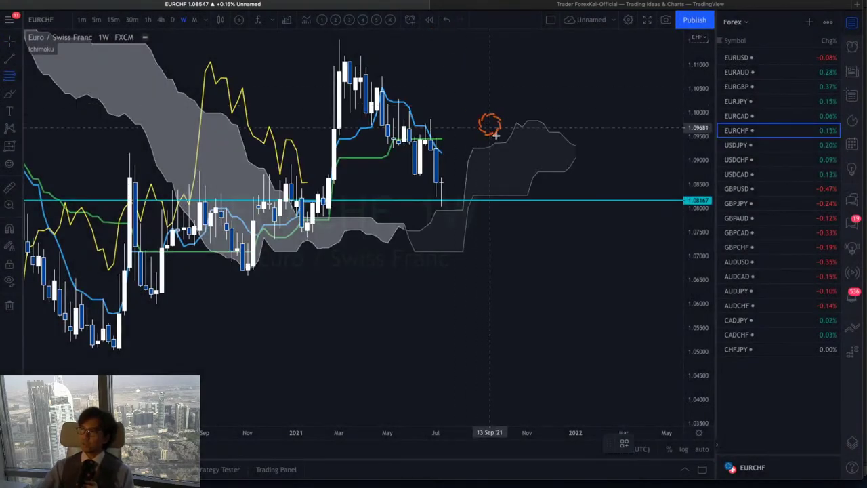
left_click(521, 201)
mouse_move(521, 203)
left_mouse_down()
mouse_move(454, 214)
mouse_move(467, 210)
left_mouse_up()
left_click(499, 241)
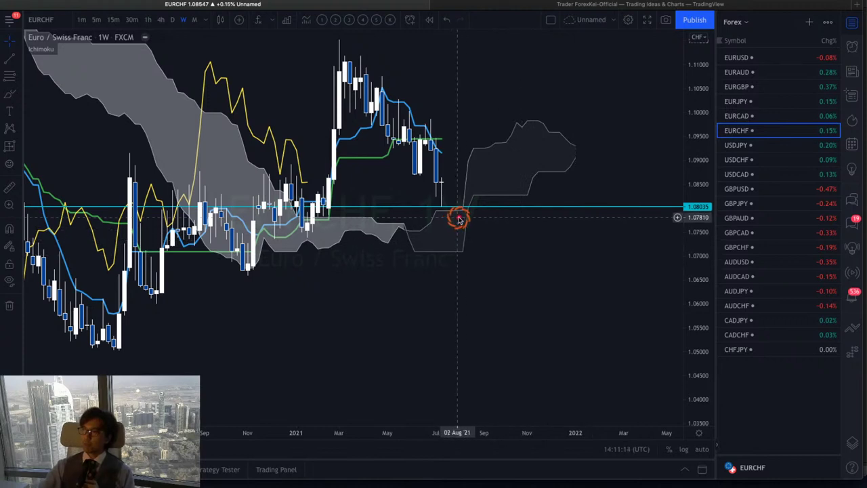
Sketch a red dip-and-rebound arrow toward the cloud, then clear it
left_click_drag(445, 196, 457, 228)
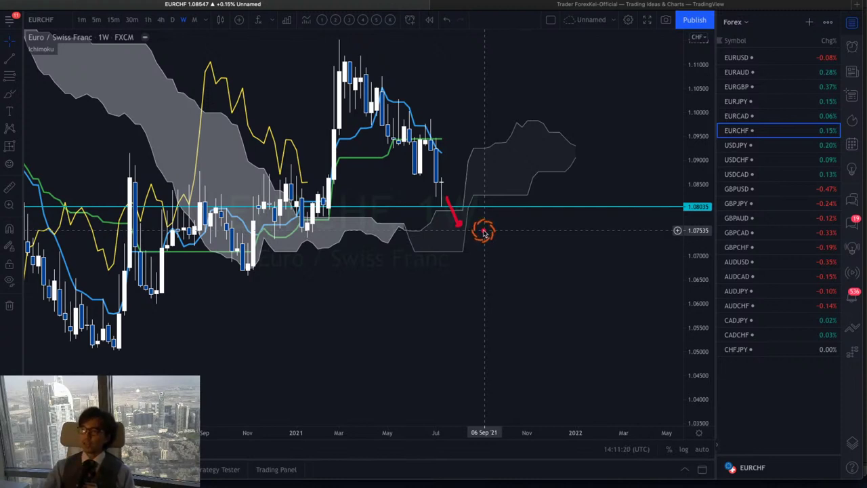
mouse_move(447, 201)
left_mouse_down()
mouse_move(457, 170)
mouse_move(462, 174)
left_mouse_up()
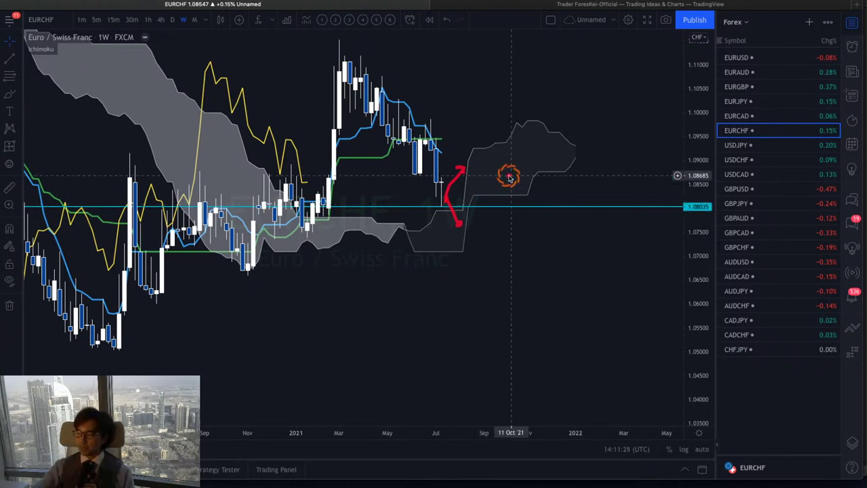
key("Escape")
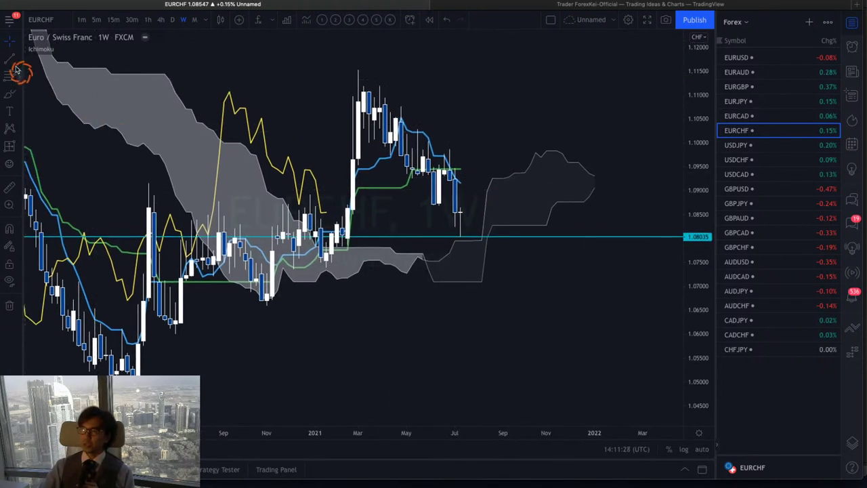
Draw a trend line from the March high down to near the cloud, plus a short red stroke beside it
left_click(17, 70)
left_click(342, 58)
left_click(536, 237)
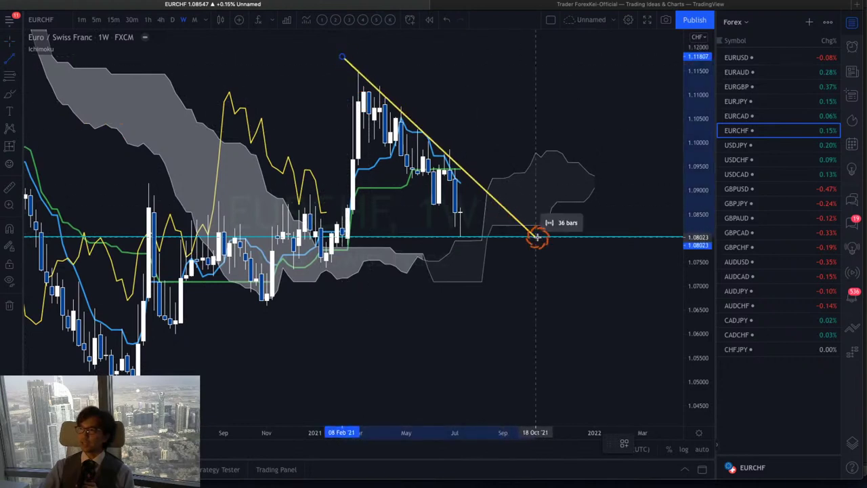
left_click(530, 228)
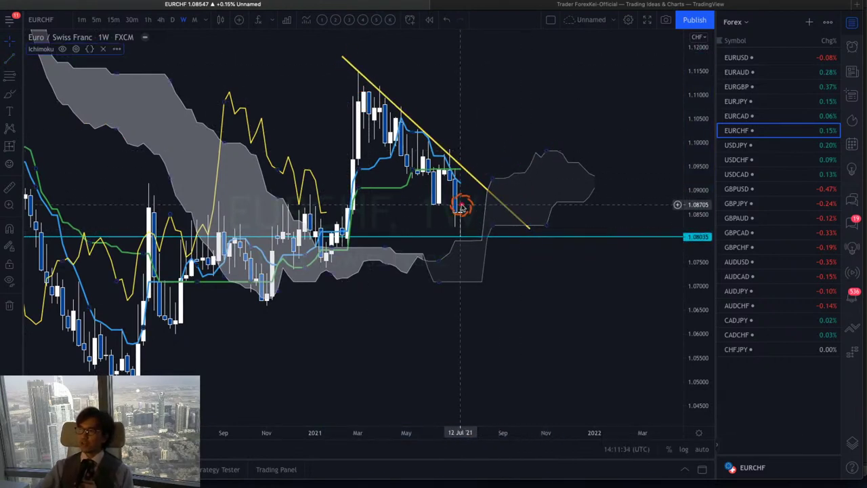
mouse_move(459, 214)
left_mouse_down()
mouse_move(474, 196)
mouse_move(480, 201)
left_mouse_up()
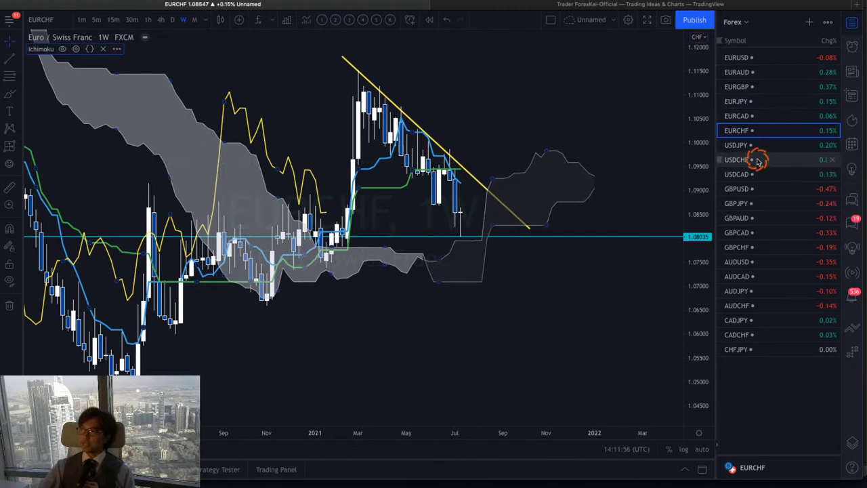
Open the USDJPY weekly chart and delete its cyan horizontal price lines
left_click(736, 144)
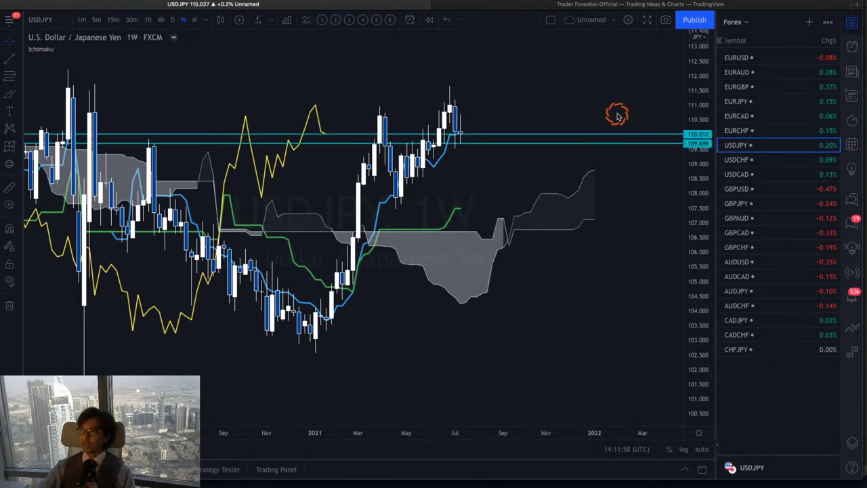
left_click_drag(582, 93, 536, 88)
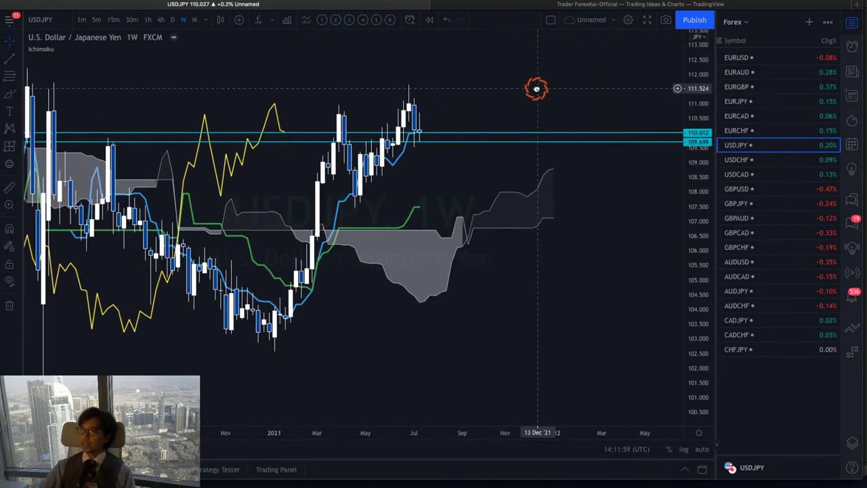
left_click(9, 303)
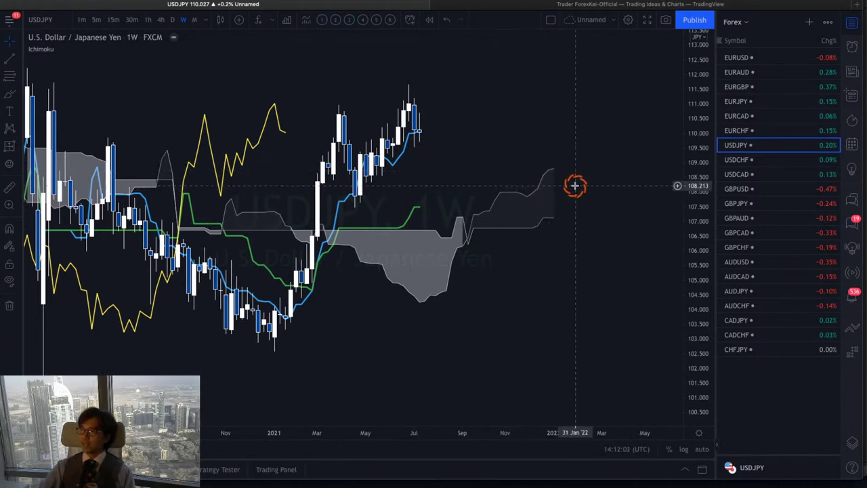
left_click_drag(478, 174, 474, 194)
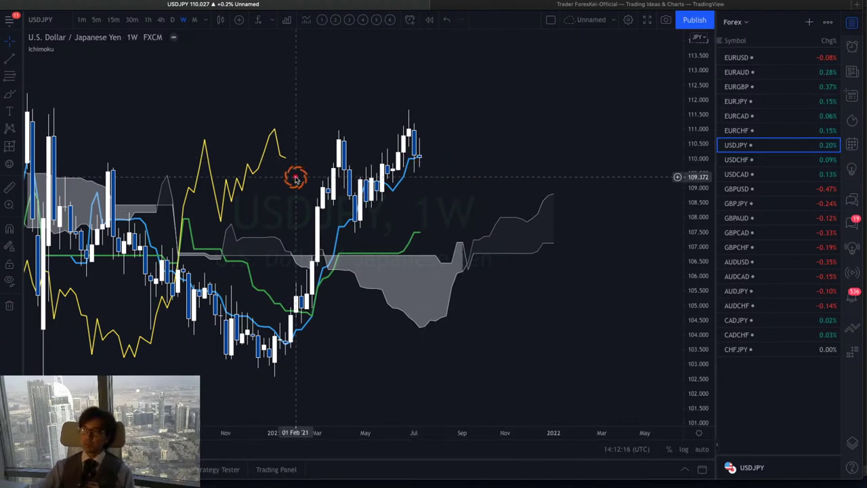
Circle the yellow line's peak in red, draw a rising zigzag from the January low, then load USDCHF
mouse_move(294, 173)
left_mouse_down()
mouse_move(258, 170)
mouse_move(298, 155)
mouse_move(293, 171)
left_mouse_up()
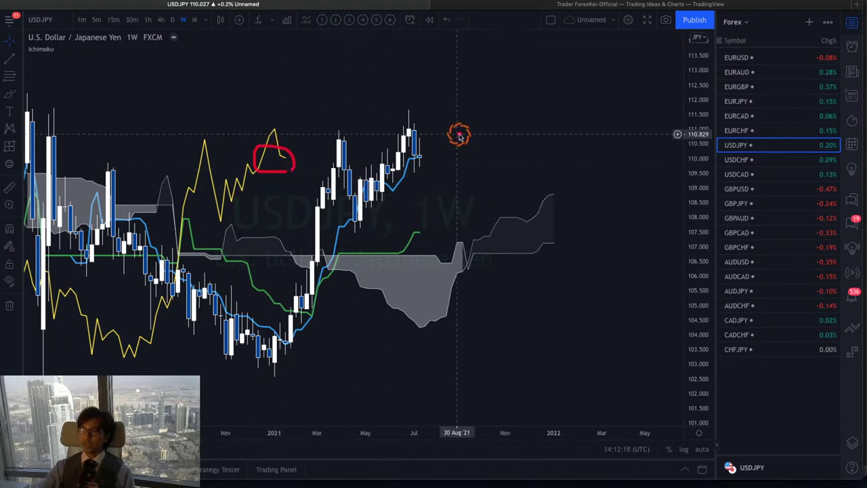
mouse_move(275, 361)
left_mouse_down()
mouse_move(326, 151)
mouse_move(352, 214)
mouse_move(404, 125)
mouse_move(423, 157)
mouse_move(465, 88)
mouse_move(470, 95)
left_mouse_up()
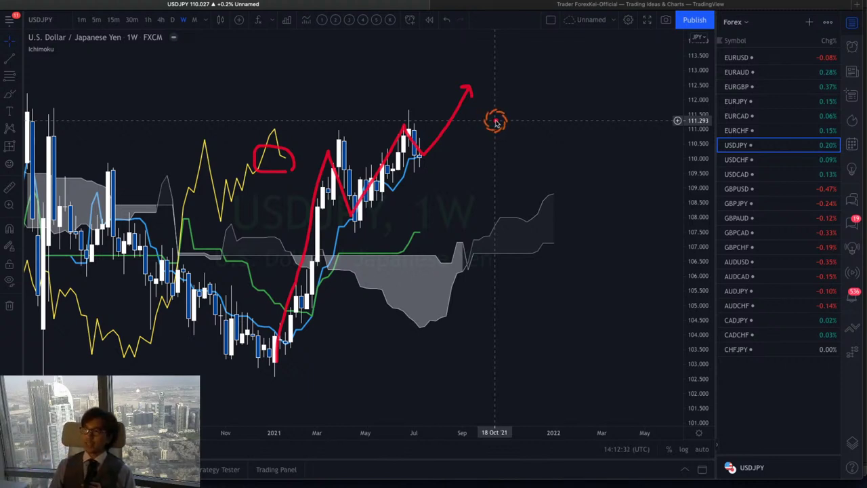
key("Down")
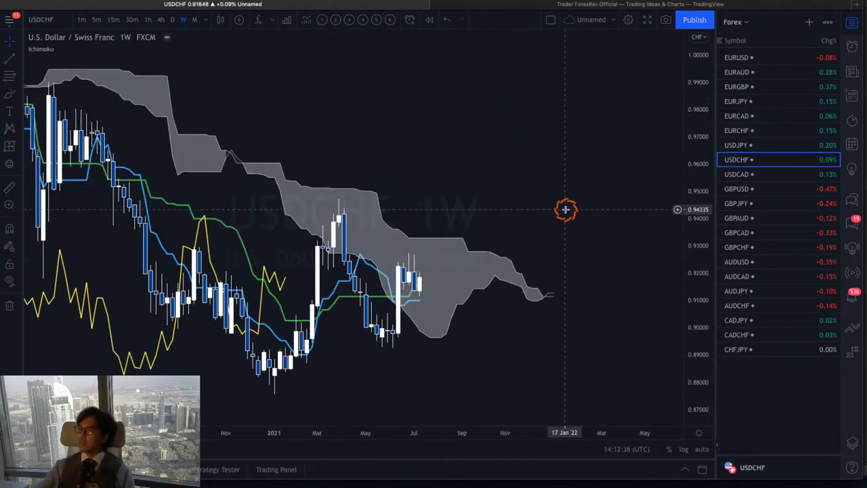
Draw a red circle at the end of the USDCHF cloud, clear it, and load USDCAD
left_click_drag(565, 208, 547, 140)
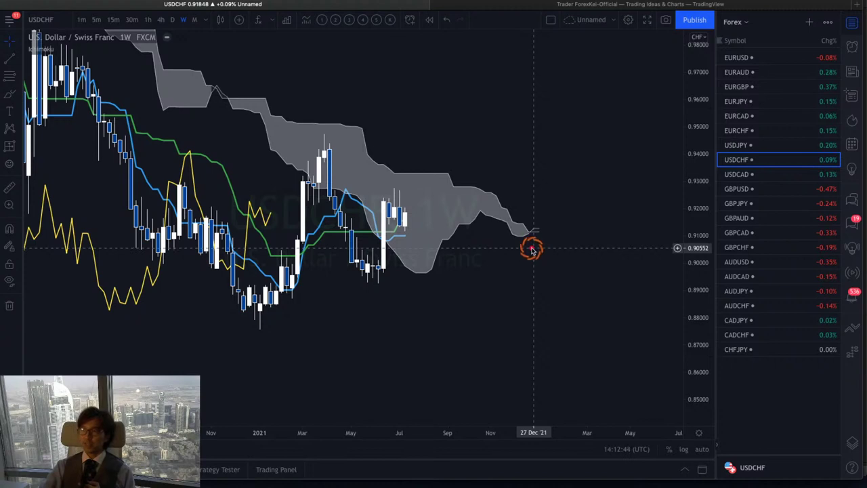
mouse_move(532, 249)
left_mouse_down()
mouse_move(519, 218)
mouse_move(557, 211)
mouse_move(546, 250)
left_mouse_up()
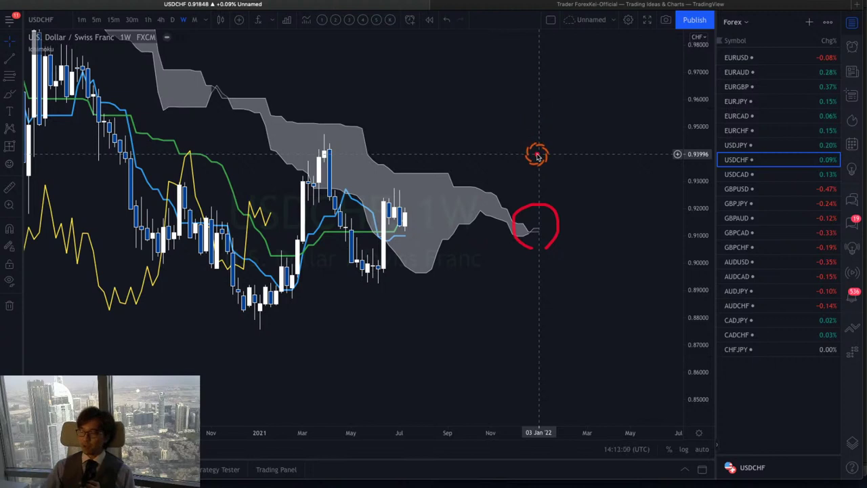
key("Escape")
key("Down")
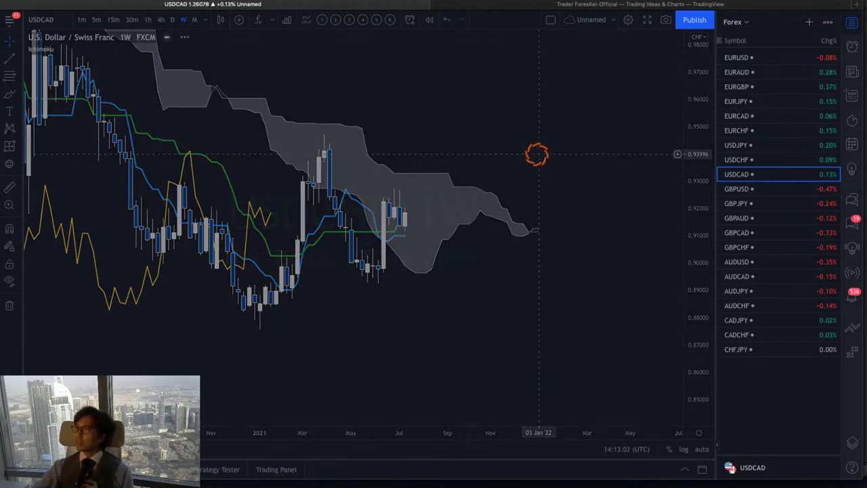
Sketch red arrows from the latest USDCAD candles up to the cloud and rightward past it, then erase them
left_click_drag(615, 162, 619, 114)
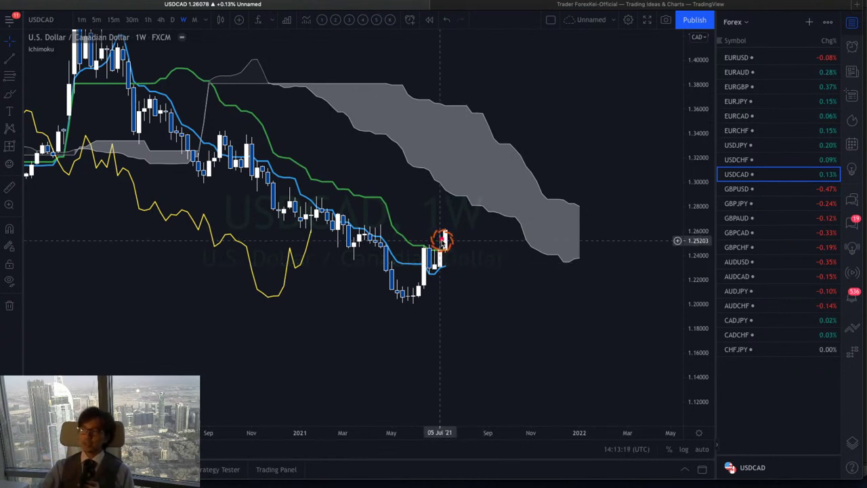
mouse_move(441, 239)
left_mouse_down()
mouse_move(460, 207)
mouse_move(453, 206)
mouse_move(463, 205)
left_mouse_up()
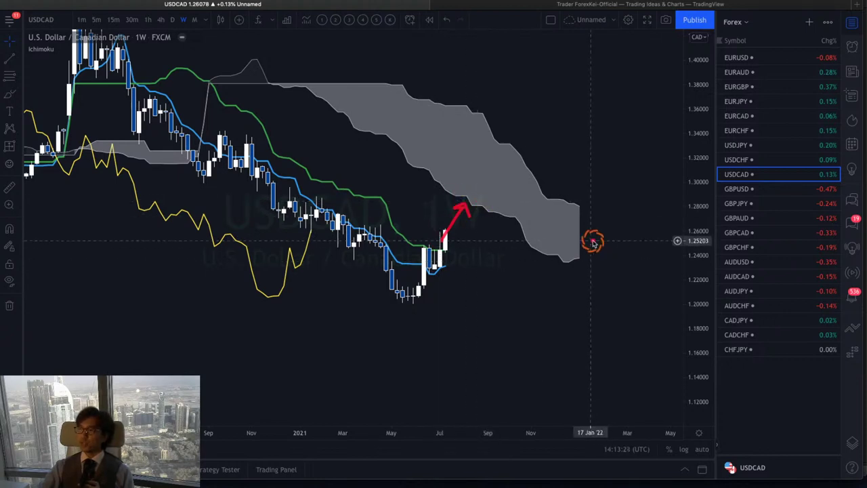
left_click_drag(553, 236, 609, 235)
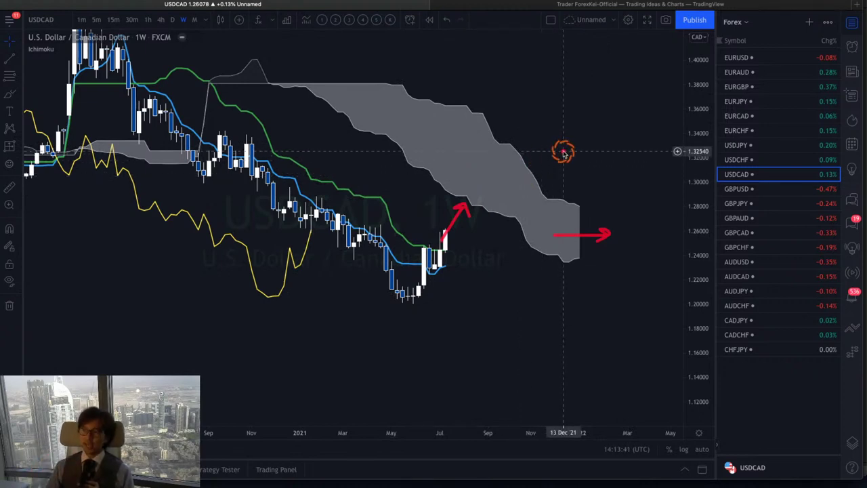
key("Escape")
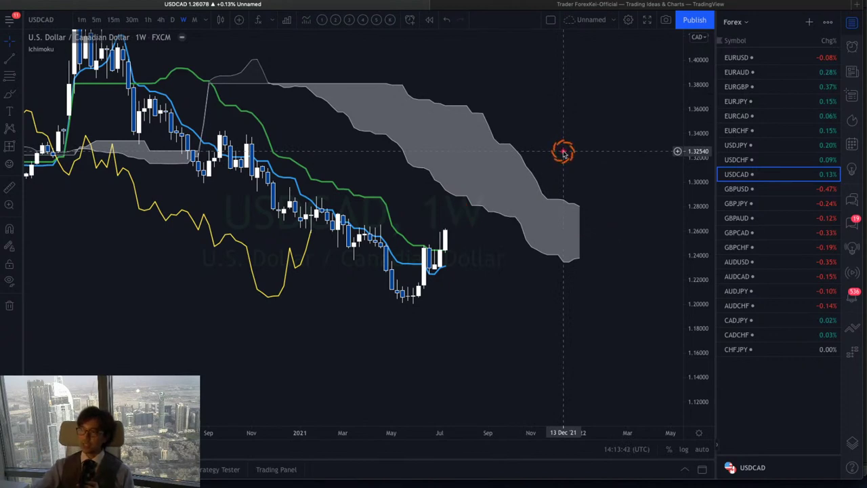
Mark the USDCAD cloud edges and underline the latest candles with red strokes
left_click_drag(440, 193, 486, 204)
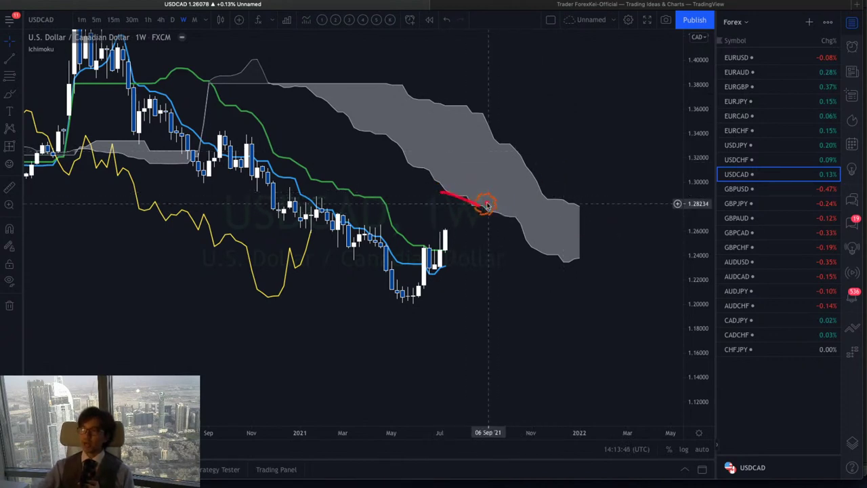
left_click_drag(491, 130, 506, 150)
left_click_drag(415, 244, 453, 249)
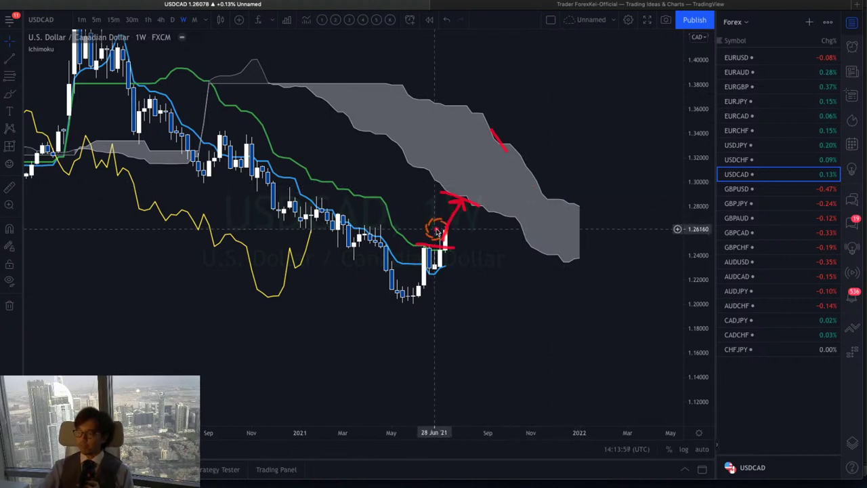
Add a horizontal line at 1.26160 with a curved arrow rising to it, clear the sketches, and load GBPUSD
key("alt+h")
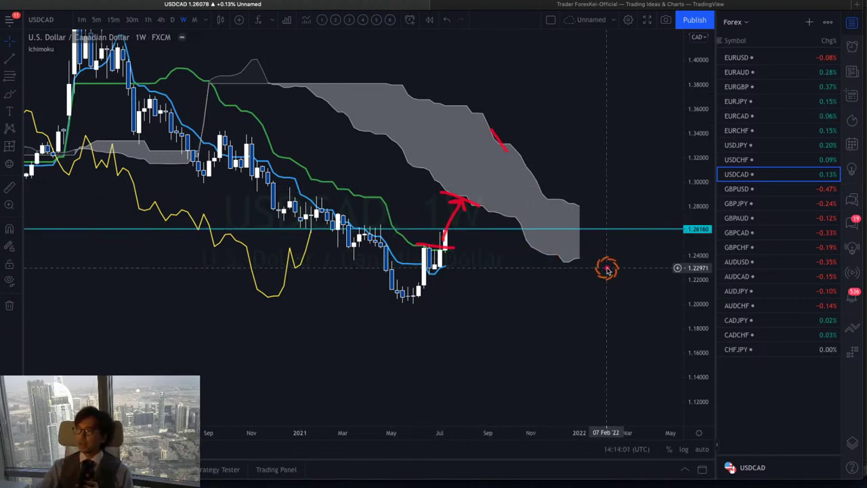
mouse_move(607, 269)
left_mouse_down()
mouse_move(671, 238)
mouse_move(677, 252)
left_mouse_up()
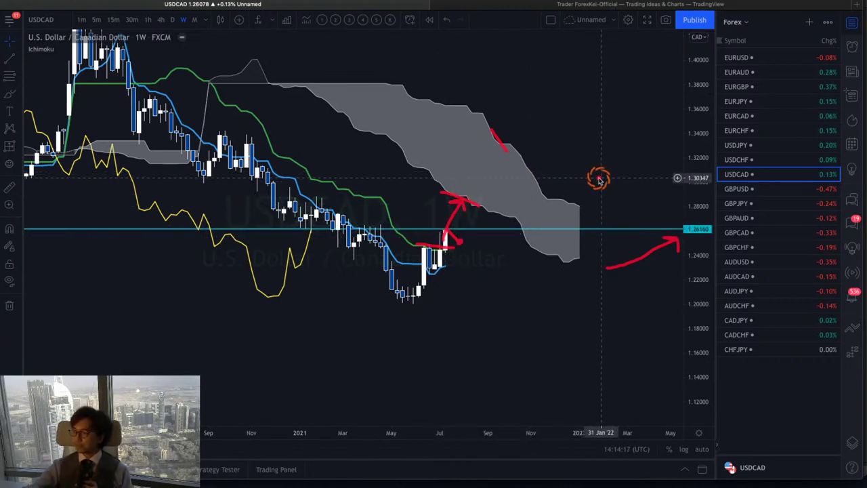
key("Escape")
key("Down")
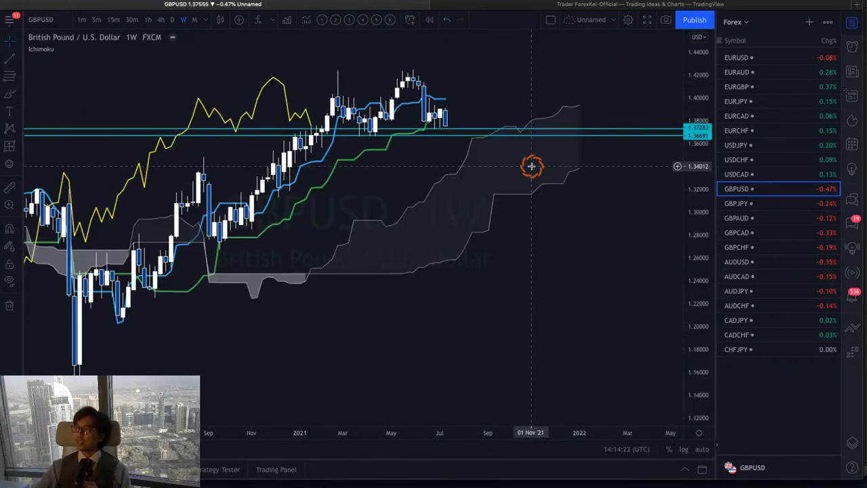
Delete GBPUSD's two horizontal lines and add a single horizontal line at 1.36608
left_click_drag(532, 164, 500, 196)
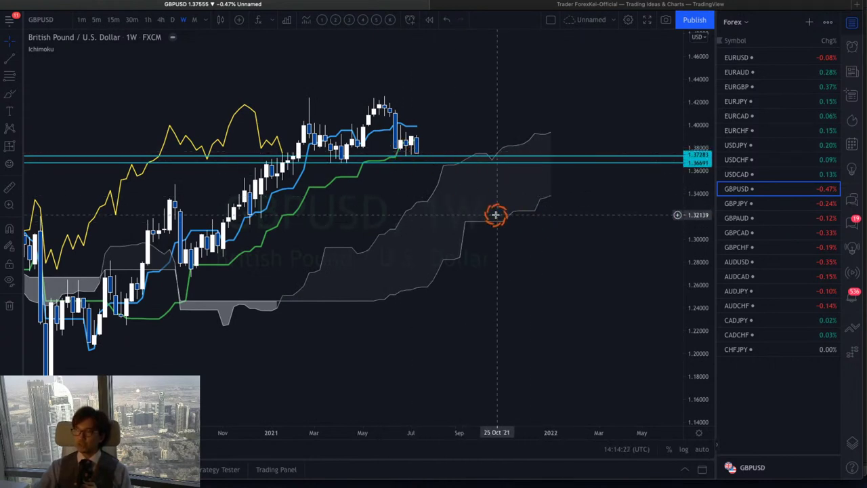
left_click(10, 305)
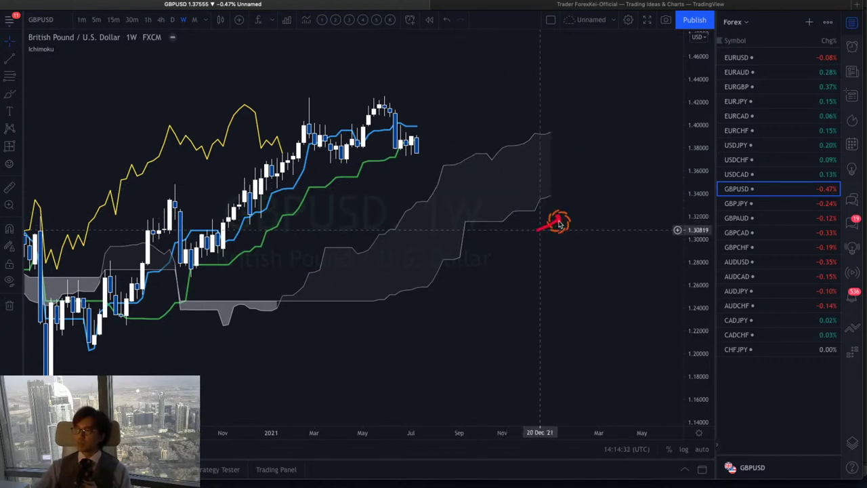
left_click_drag(523, 126, 543, 120)
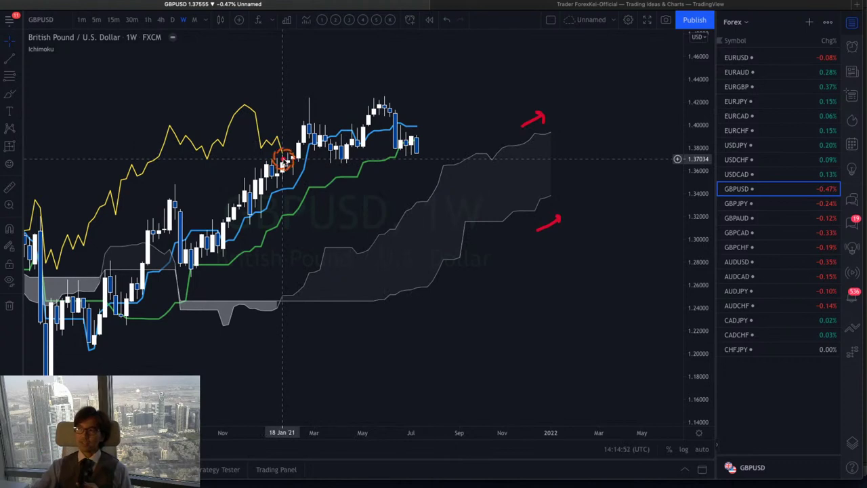
left_click(364, 164)
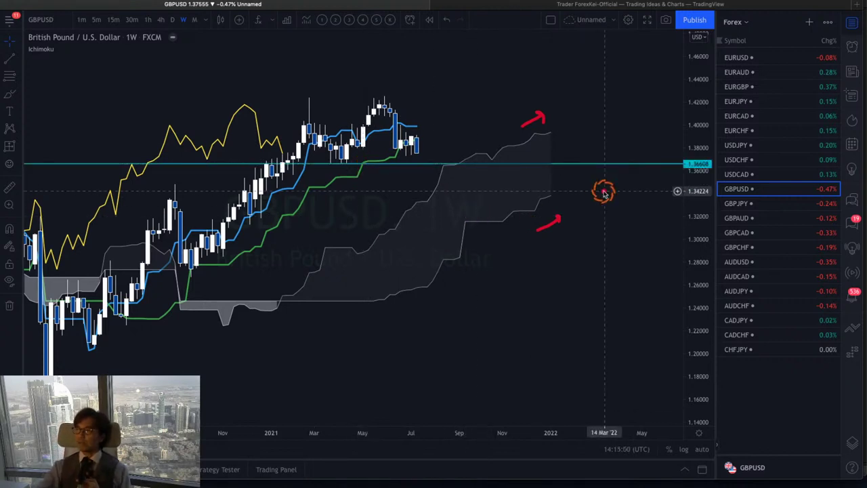
Sketch red projection arrows and a zigzag over the recent highs down into the cloud, then erase them
mouse_move(654, 202)
left_mouse_down()
mouse_move(675, 178)
mouse_move(683, 190)
left_mouse_up()
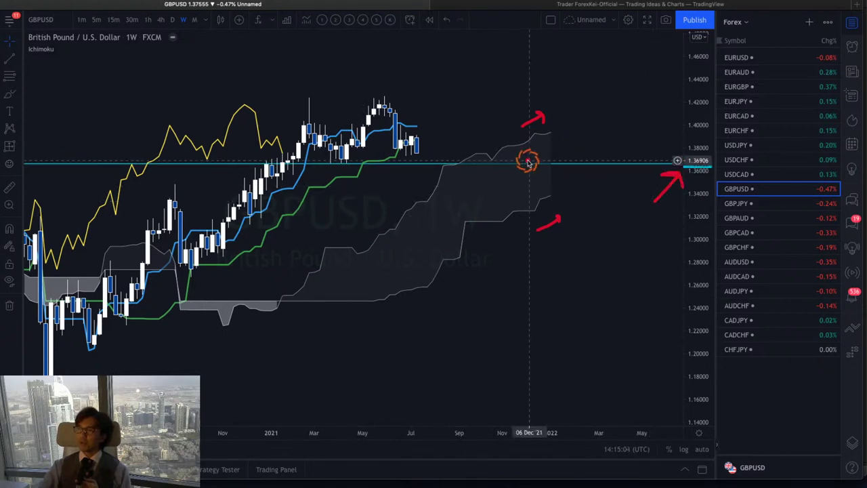
mouse_move(417, 144)
left_mouse_down()
mouse_move(437, 183)
mouse_move(429, 183)
left_mouse_up()
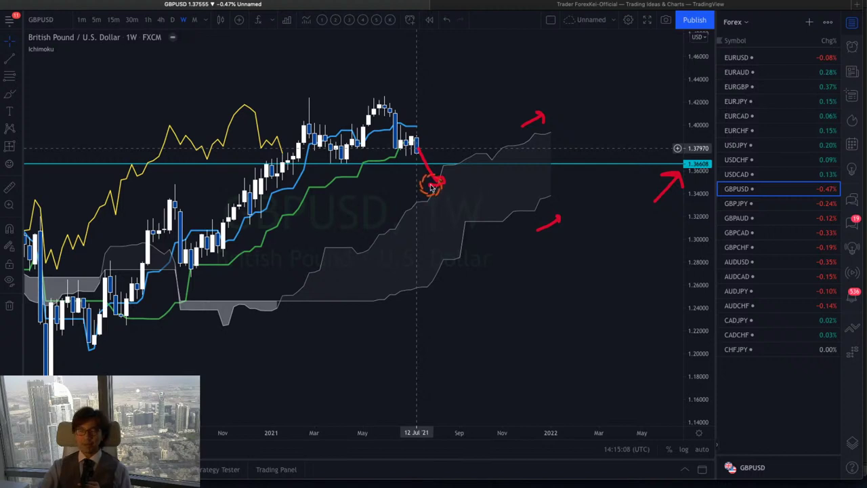
mouse_move(277, 122)
left_mouse_down()
mouse_move(305, 82)
mouse_move(341, 110)
mouse_move(371, 80)
mouse_move(407, 94)
mouse_move(414, 110)
mouse_move(441, 91)
mouse_move(452, 103)
left_mouse_up()
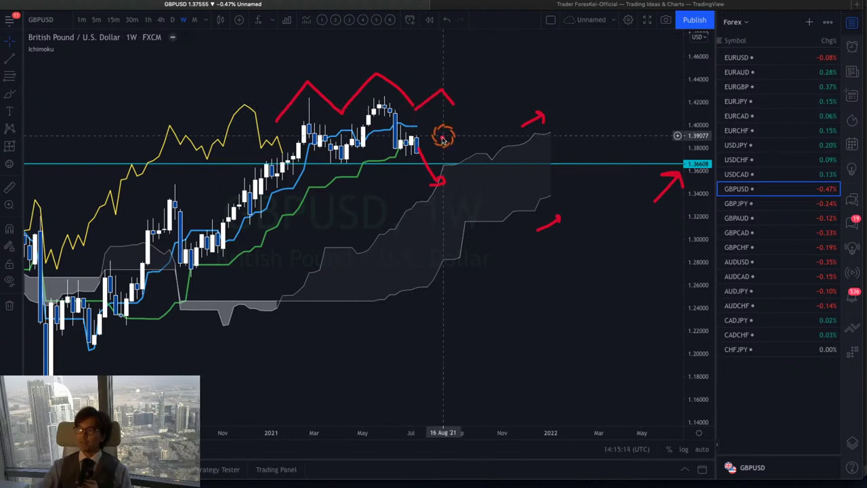
mouse_move(414, 145)
left_mouse_down()
mouse_move(429, 126)
mouse_move(474, 177)
left_mouse_up()
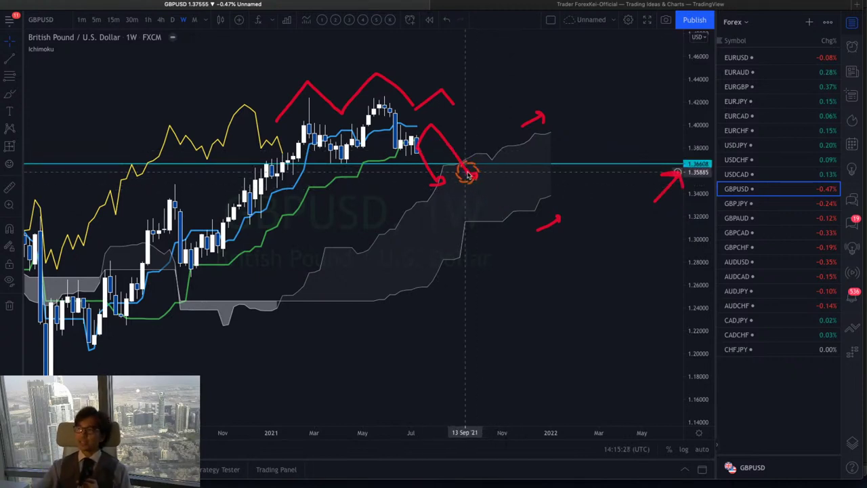
left_click_drag(472, 173, 528, 229)
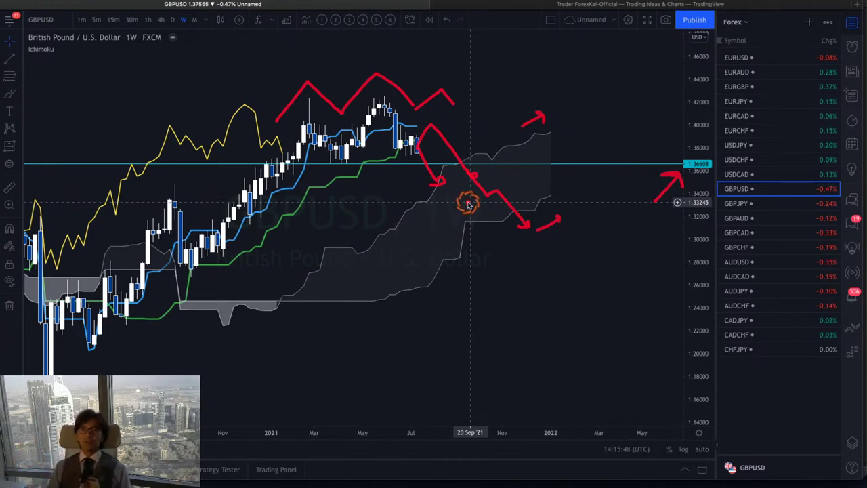
key("Escape")
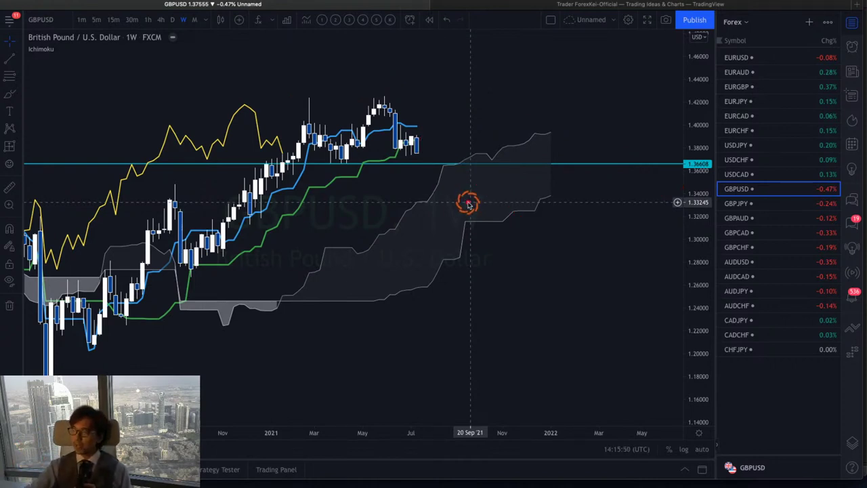
Draw a red arrow rising through the GBPUSD cloud and mark the earlier swing lows
mouse_move(467, 199)
left_mouse_down()
mouse_move(565, 154)
mouse_move(576, 172)
left_mouse_up()
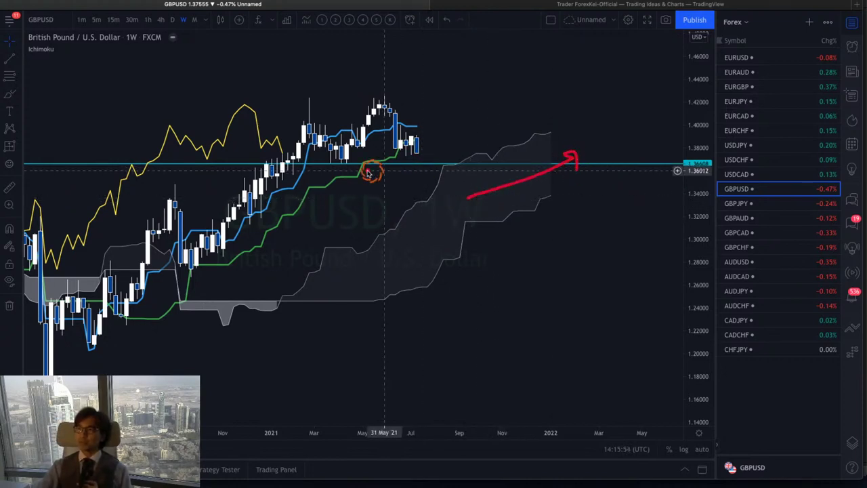
left_click_drag(192, 277, 190, 284)
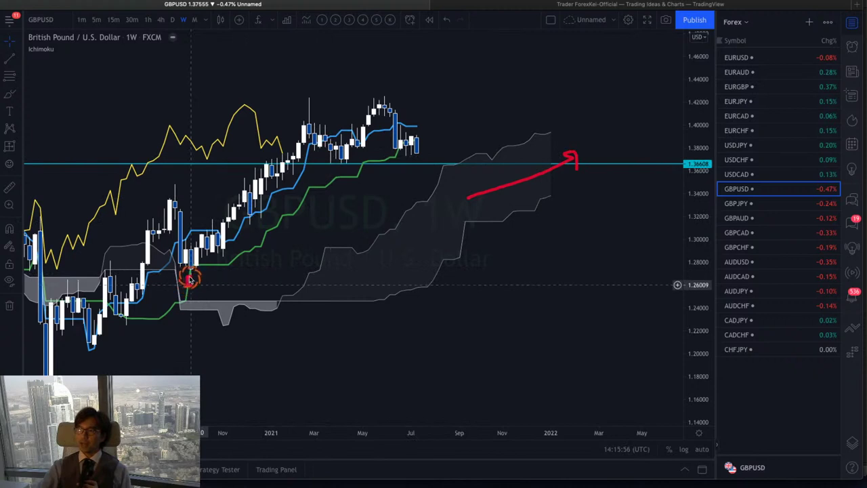
left_click_drag(248, 222, 250, 215)
left_click_drag(335, 174, 400, 163)
Circle the recent highs, trace the zigzag of swings, then clear the marks and load GBPJPY
left_click_drag(306, 88, 310, 96)
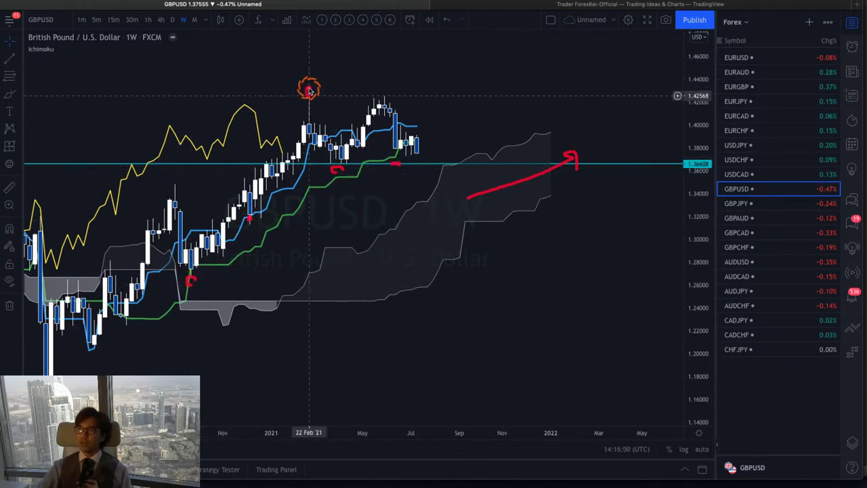
left_click_drag(372, 92, 383, 100)
mouse_move(178, 195)
left_mouse_down()
mouse_move(183, 189)
mouse_move(174, 183)
left_mouse_up()
mouse_move(183, 275)
left_mouse_down()
mouse_move(235, 185)
mouse_move(277, 139)
mouse_move(314, 159)
mouse_move(358, 128)
mouse_move(397, 155)
mouse_move(473, 78)
mouse_move(464, 72)
mouse_move(480, 87)
left_mouse_up()
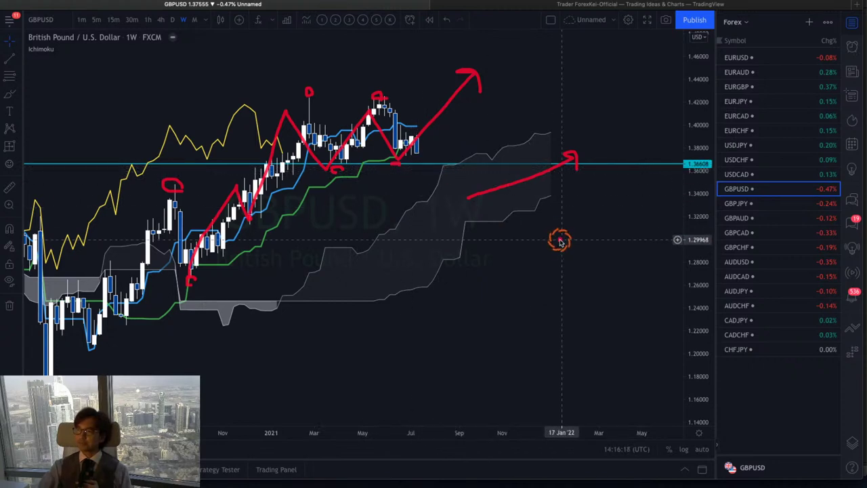
key("Escape")
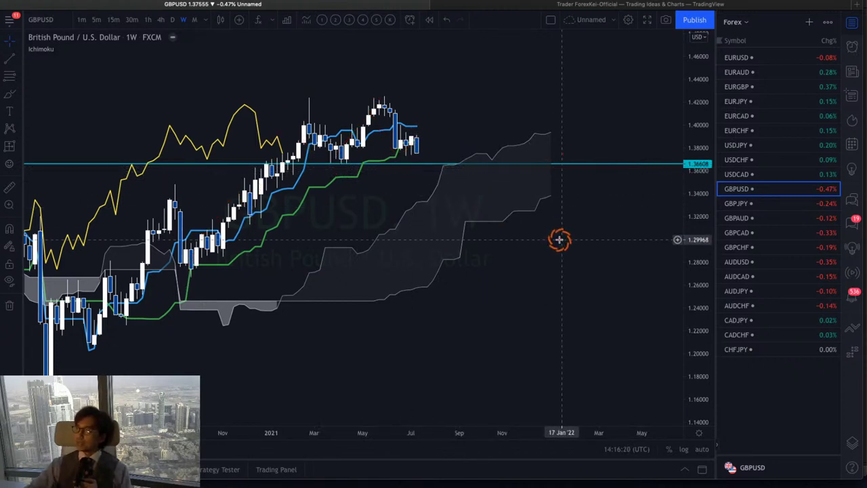
key("Down")
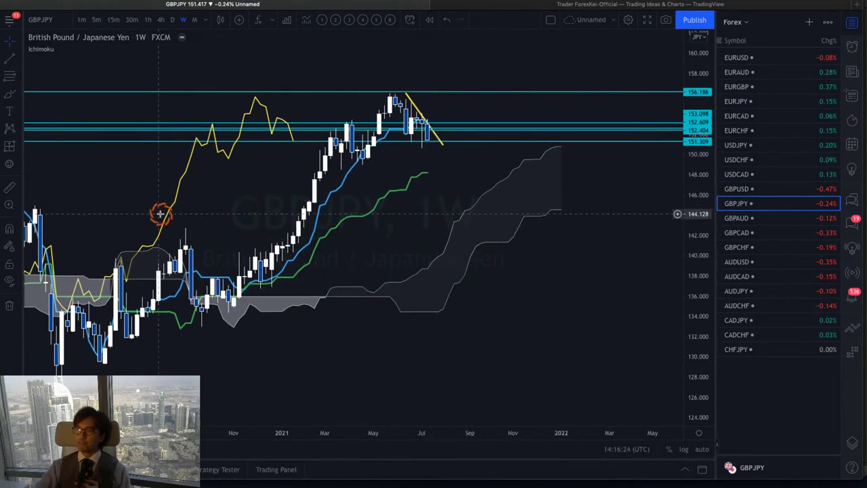
Delete GBPJPY's cyan levels and yellow trendline, then sketch red arrows and lines beside the cloud
left_click(8, 303)
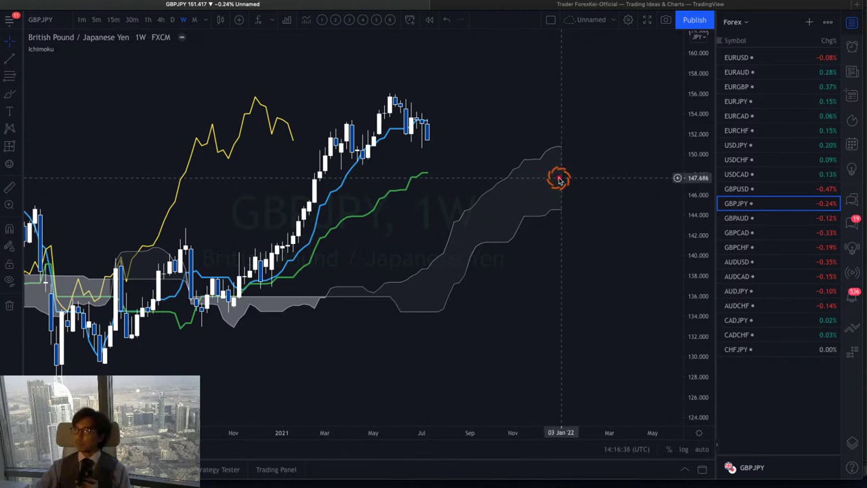
left_click_drag(538, 177, 580, 175)
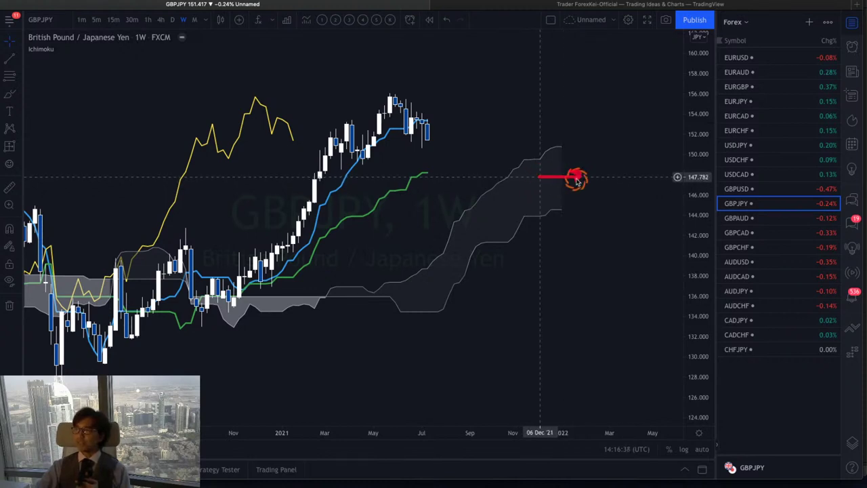
left_click_drag(400, 190, 428, 191)
left_click_drag(418, 121, 444, 170)
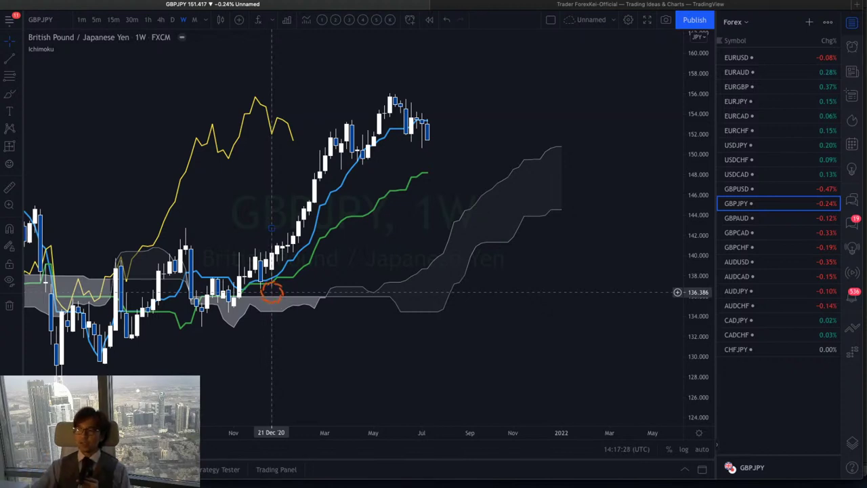
Measure the 30-bar range from the December 2020 high to July 2021 with the Date and Price Range tool
left_click(272, 288)
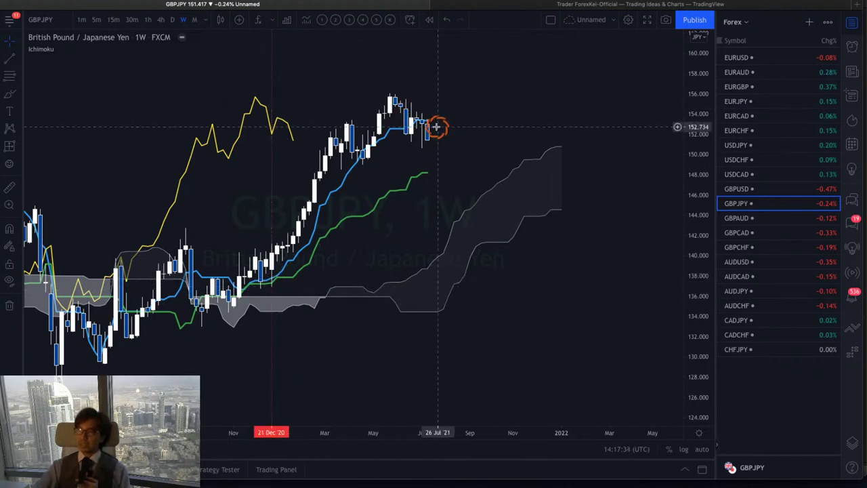
left_click(9, 144)
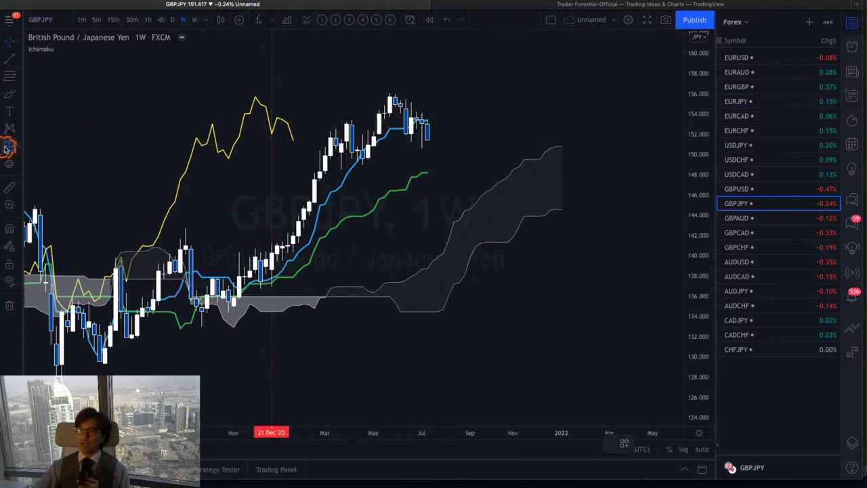
left_click(266, 79)
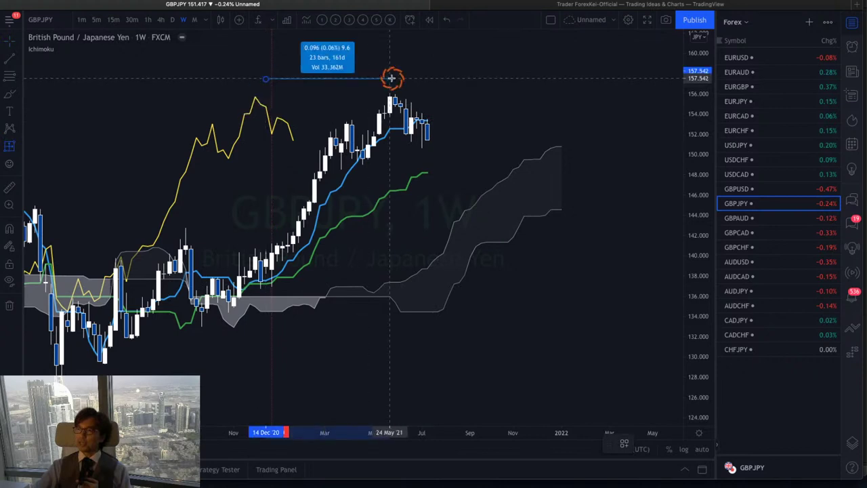
left_click(426, 75)
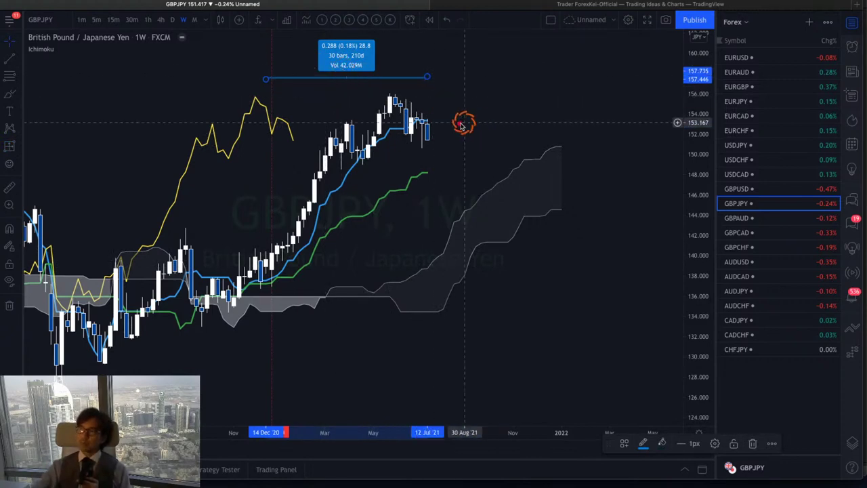
Sketch a red arrow down from the last candle, erase it, and load GBPAUD
left_click_drag(428, 127, 450, 179)
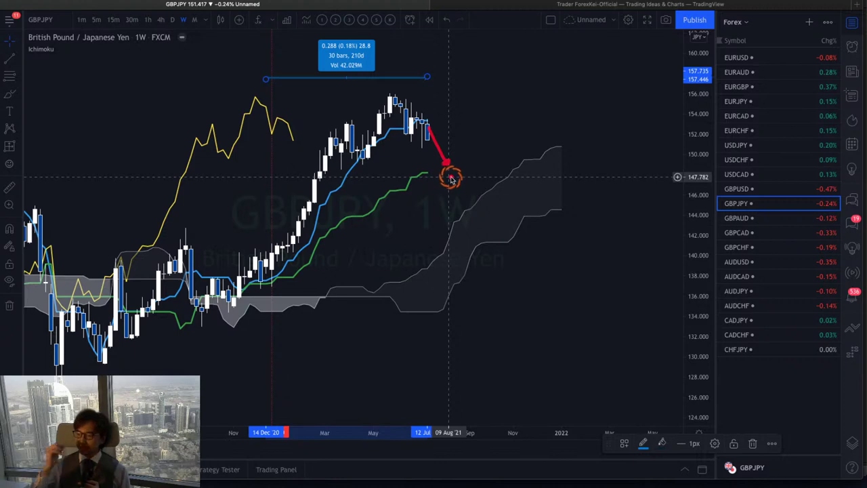
left_click(490, 140)
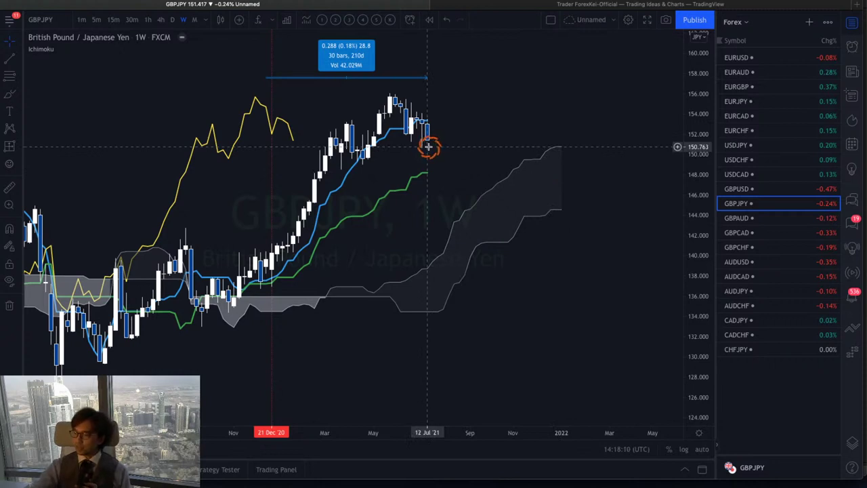
key("alt+v")
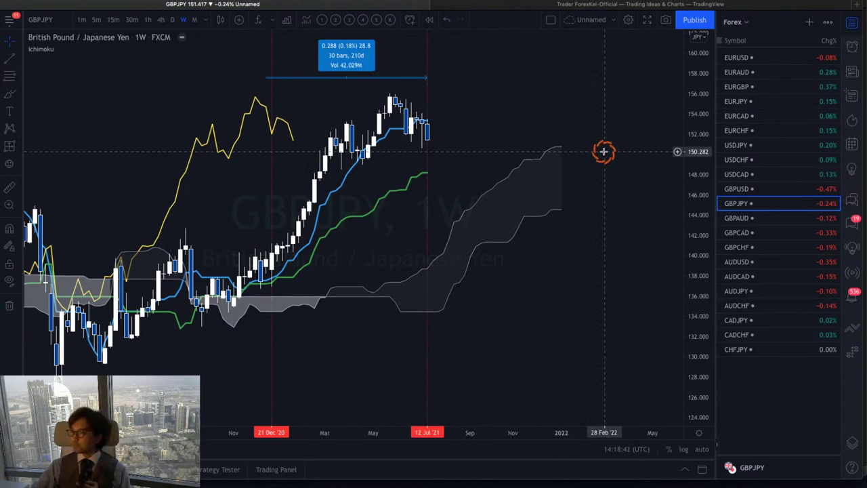
key("Down")
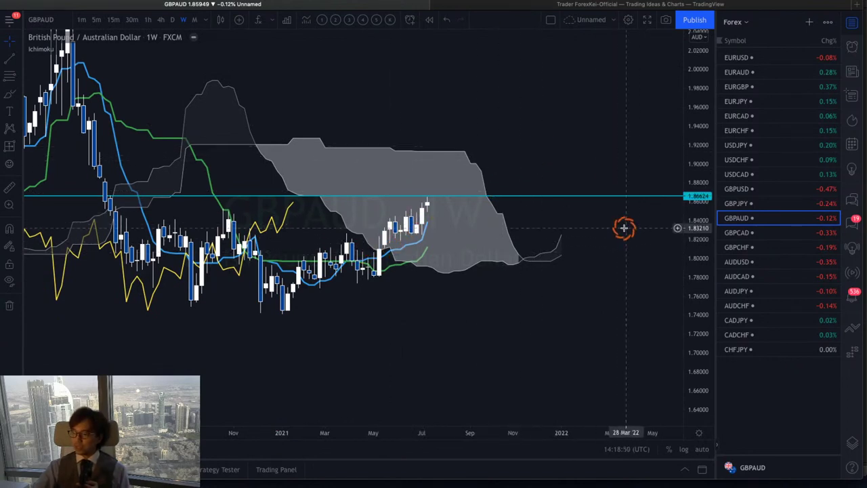
left_click_drag(505, 300, 546, 280)
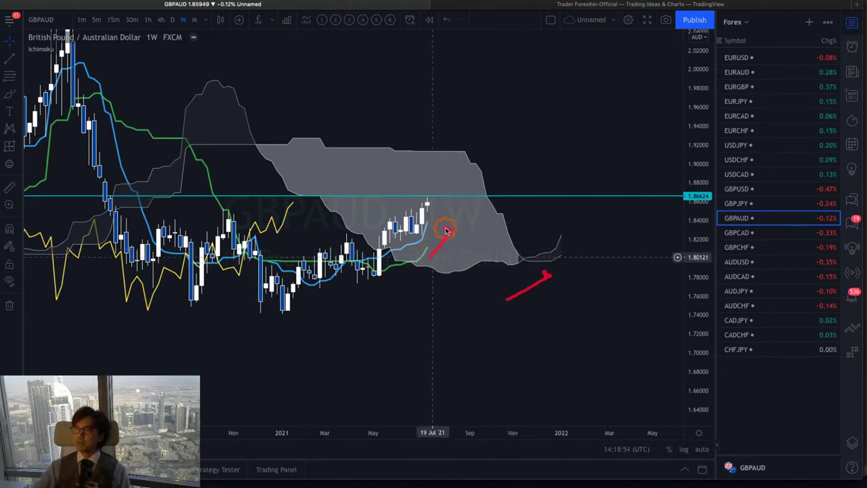
left_click_drag(446, 232, 452, 228)
mouse_move(294, 217)
left_mouse_down()
mouse_move(278, 195)
mouse_move(293, 215)
left_mouse_up()
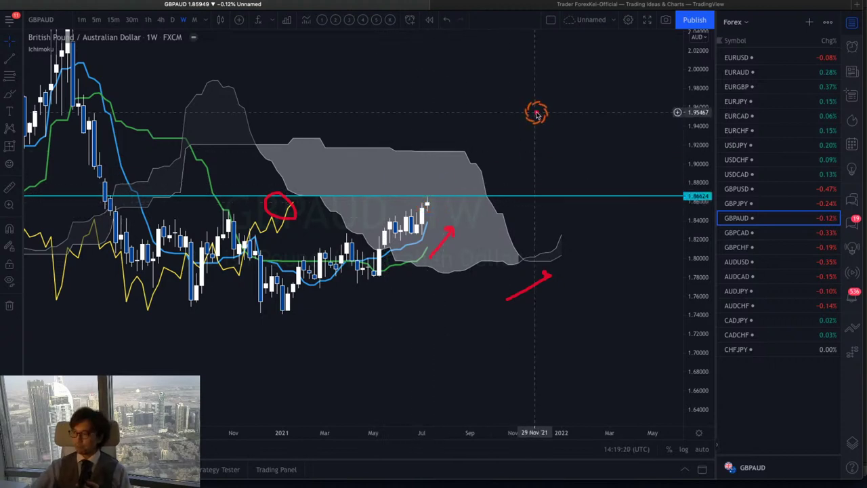
key("Escape")
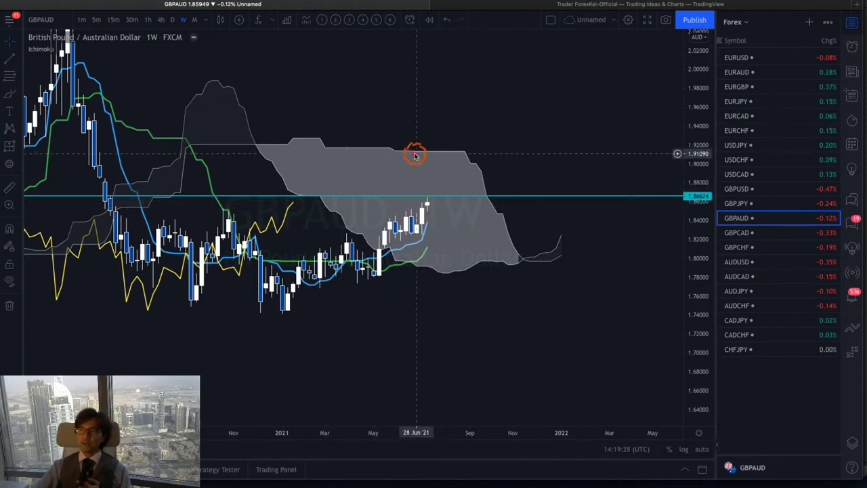
Draw a horizontal red line on the flat GBPAUD cloud top and a diagonal one under the recent rise
left_click_drag(387, 150, 467, 150)
left_click_drag(351, 242, 442, 272)
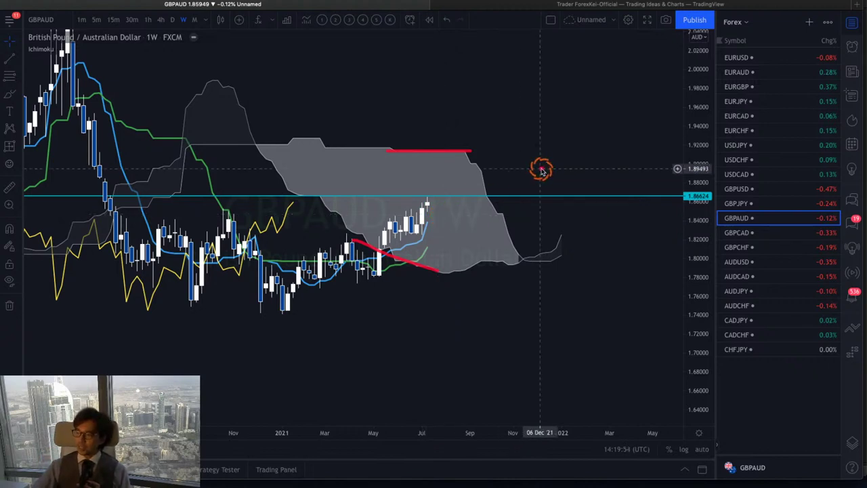
Dismiss the symbol search and load the GBPCAD weekly chart
type("D")
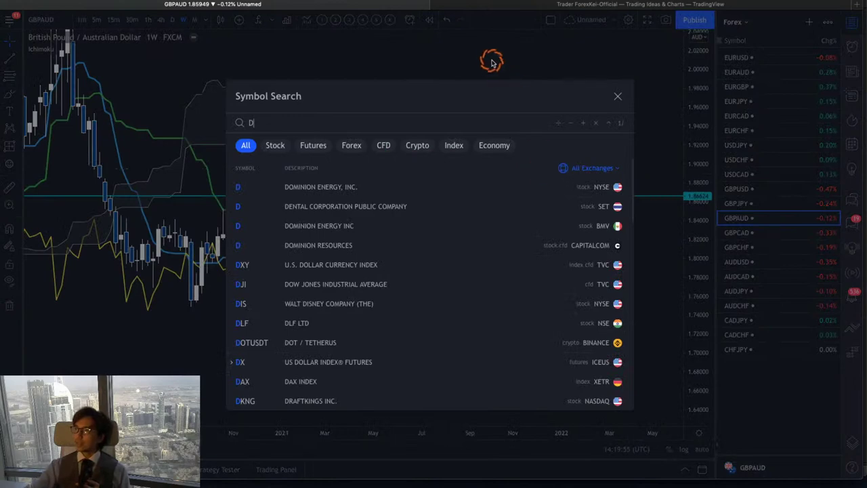
key("Escape")
key("Down")
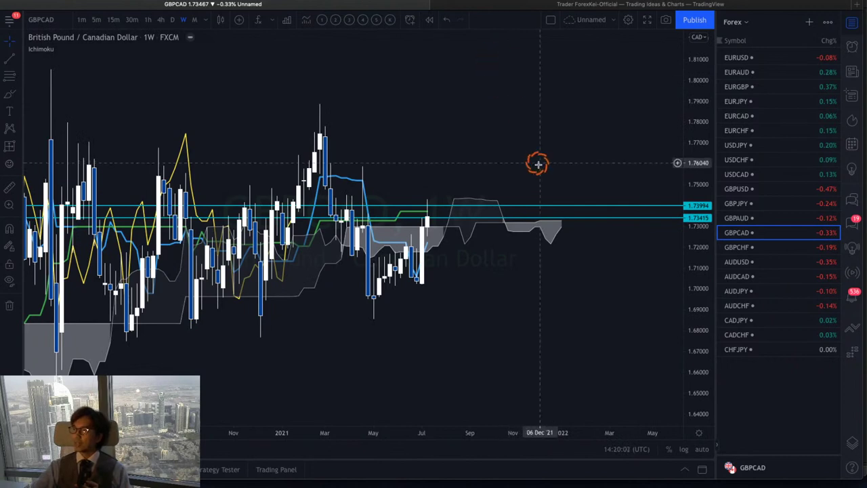
Remove GBPCAD's two cyan price lines, adjust the time scale, and load GBPCHF
left_click_drag(499, 146, 523, 120)
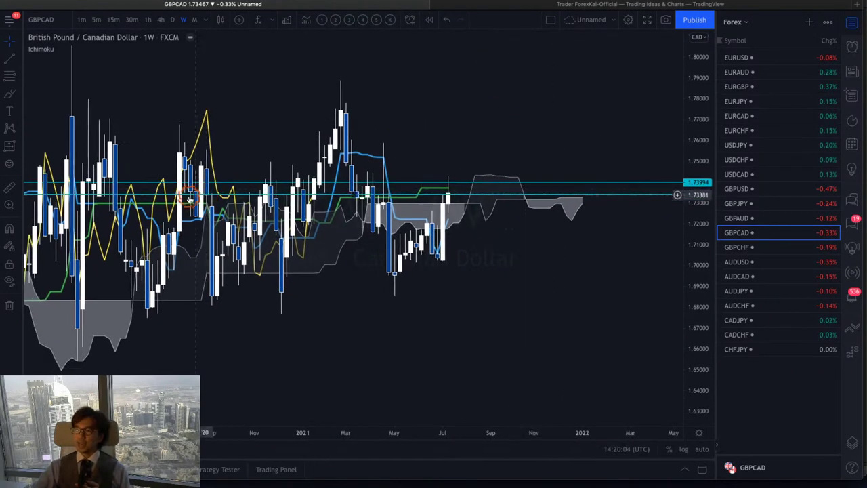
left_click(11, 305)
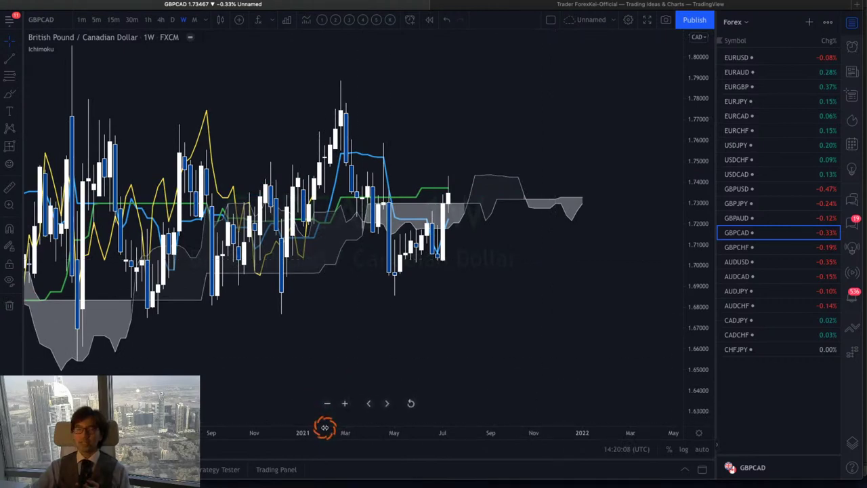
mouse_move(325, 427)
left_mouse_down()
mouse_move(285, 427)
mouse_move(333, 425)
left_mouse_up()
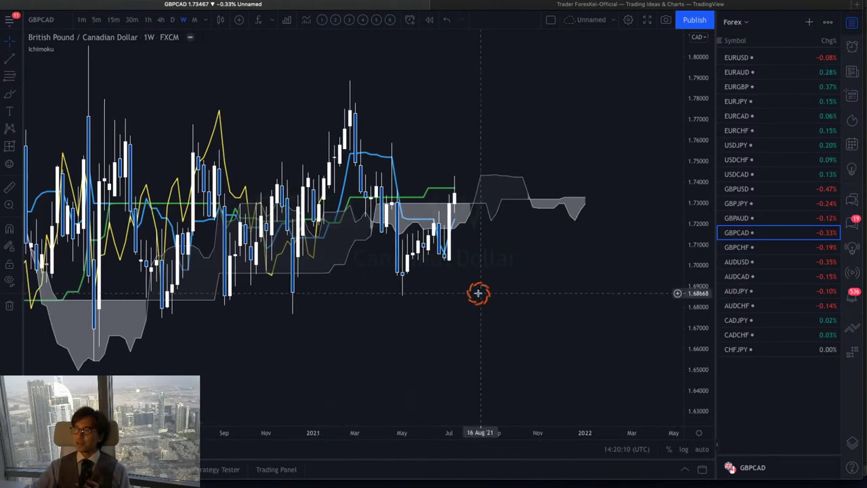
left_click_drag(478, 294, 503, 285)
left_click_drag(503, 244, 442, 209)
left_click(545, 131)
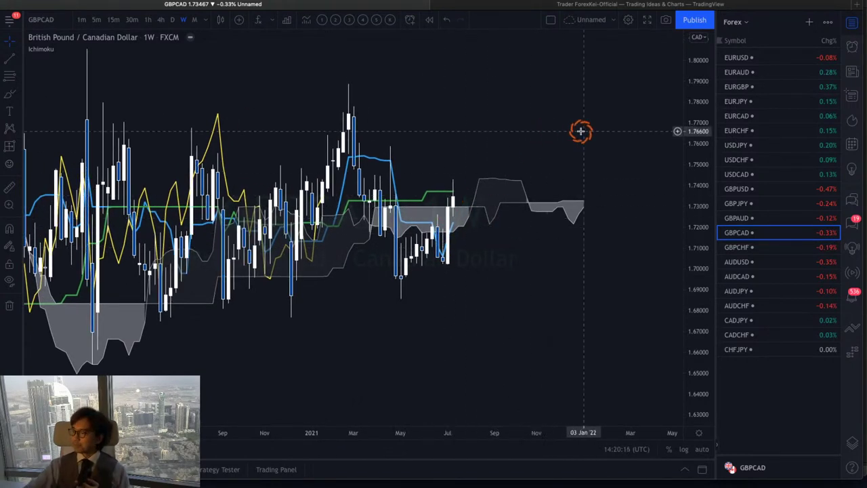
key("Down")
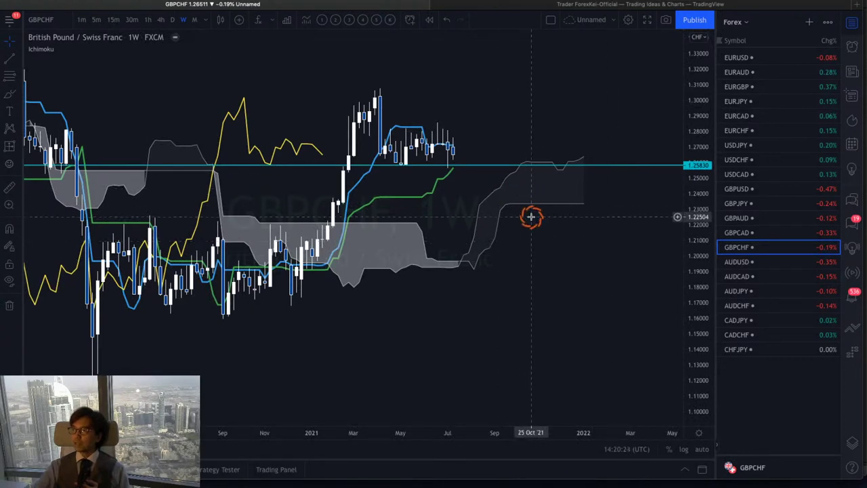
On GBPCHF, circle the cloud tip touching the cyan line and draw a red up arrow under the green line
left_click_drag(528, 215, 510, 236)
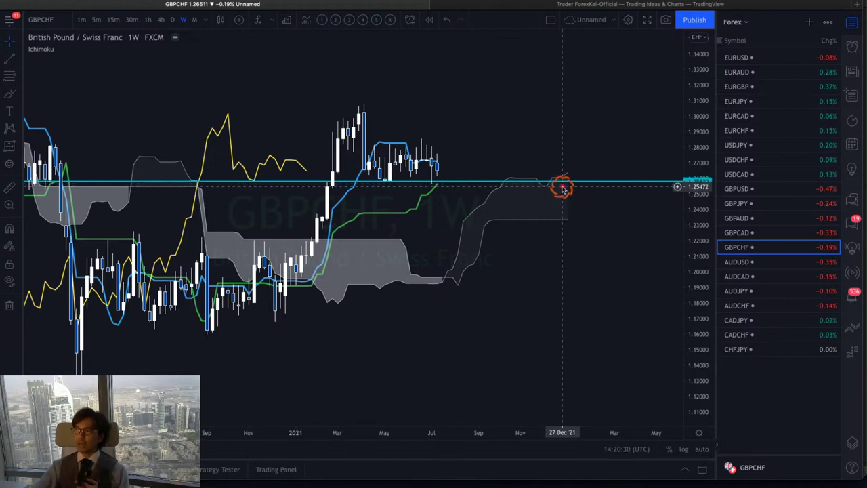
mouse_move(549, 176)
left_mouse_down()
mouse_move(575, 165)
mouse_move(568, 191)
left_mouse_up()
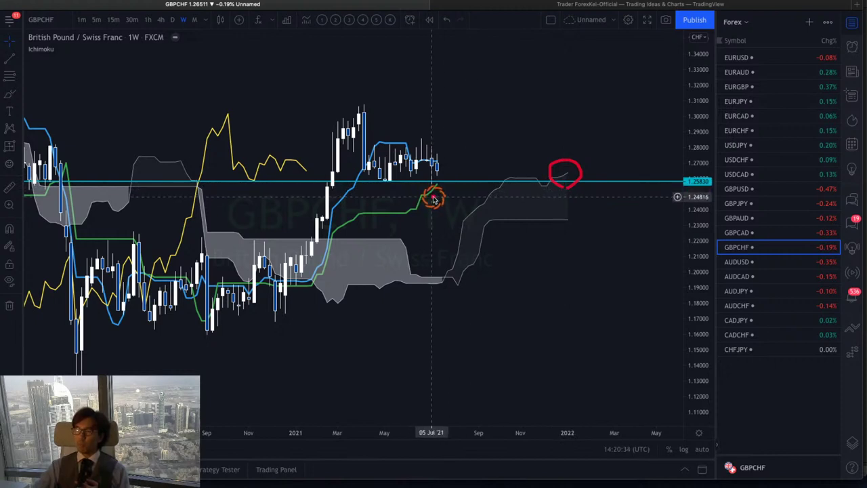
left_click_drag(421, 220, 443, 204)
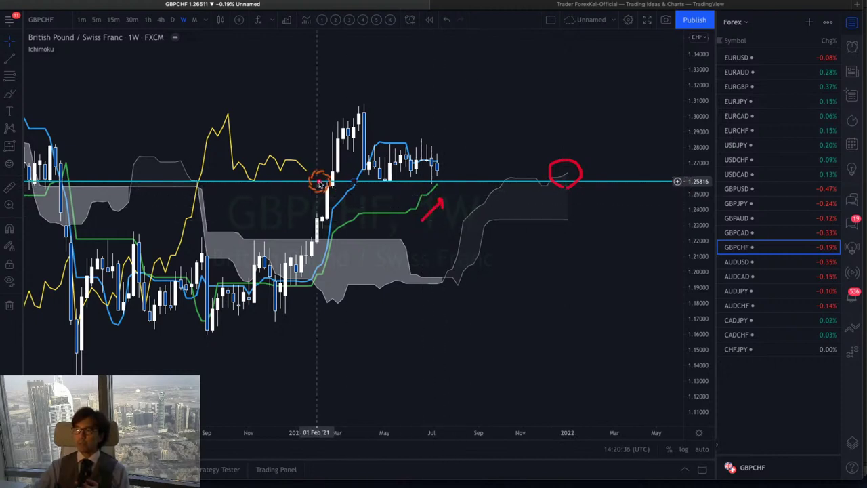
Circle the lagging line's peak, arrow up from the last candle, then clear the marks and load AUDUSD
mouse_move(303, 183)
left_mouse_down()
mouse_move(298, 150)
mouse_move(310, 184)
left_mouse_up()
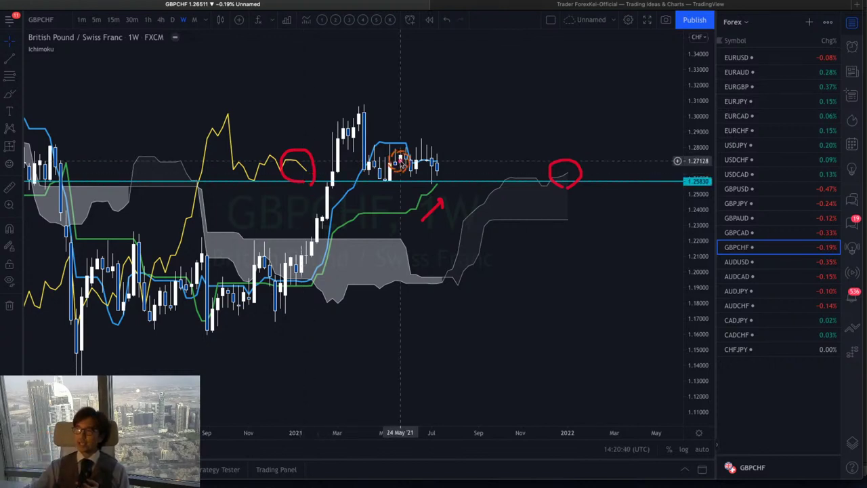
left_click_drag(441, 170, 473, 127)
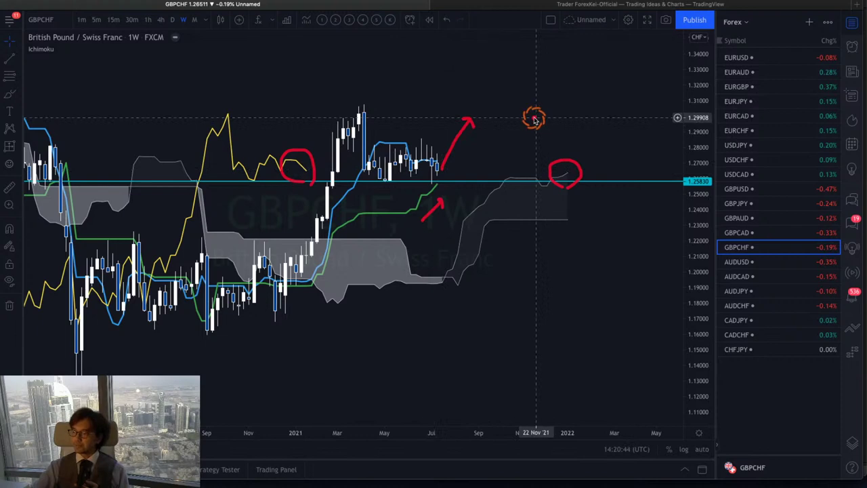
key("Escape")
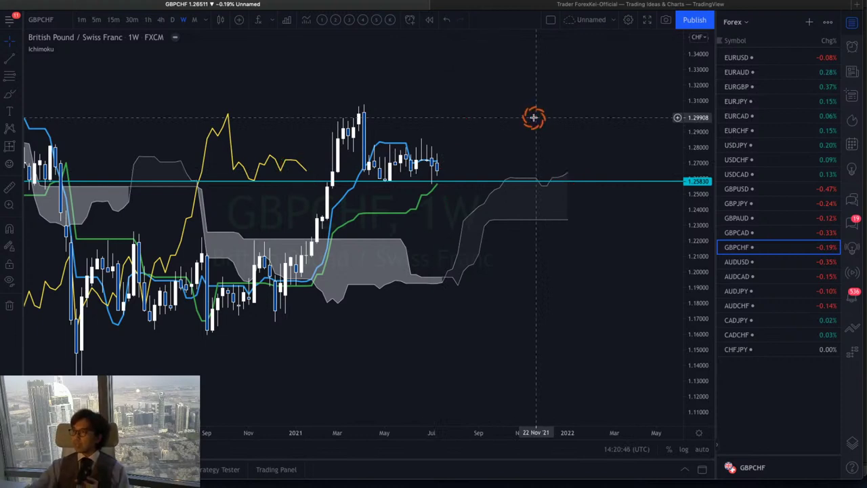
key("Down")
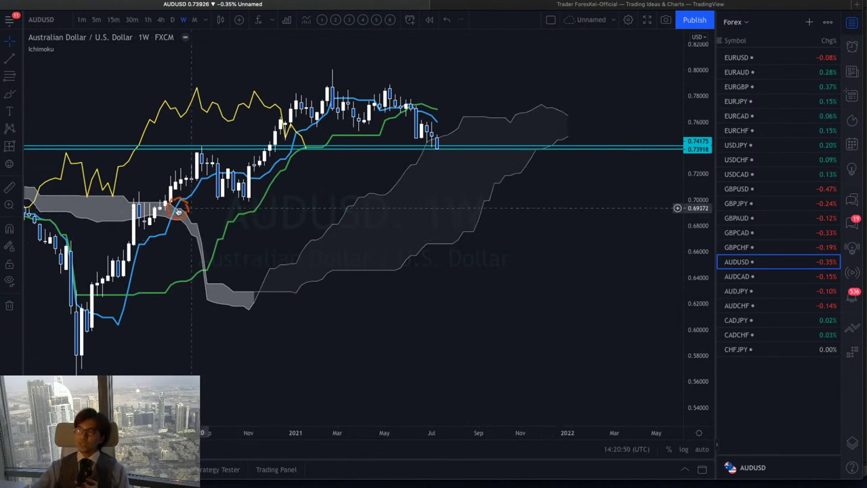
Remove AUDUSD's cyan price lines, circle the latest candles dipping into the cloud, clear it, then load AUDCAD
left_click(8, 304)
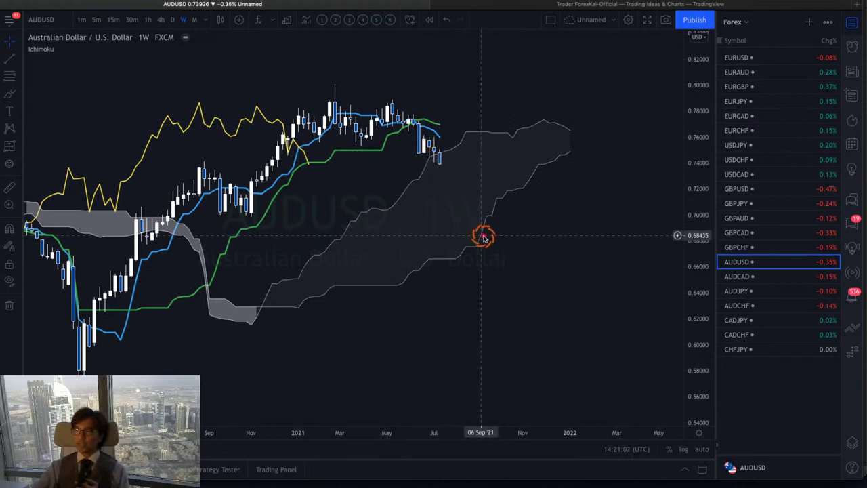
mouse_move(478, 243)
left_mouse_down()
mouse_move(417, 233)
mouse_move(414, 149)
mouse_move(459, 144)
mouse_move(498, 216)
mouse_move(484, 251)
left_mouse_up()
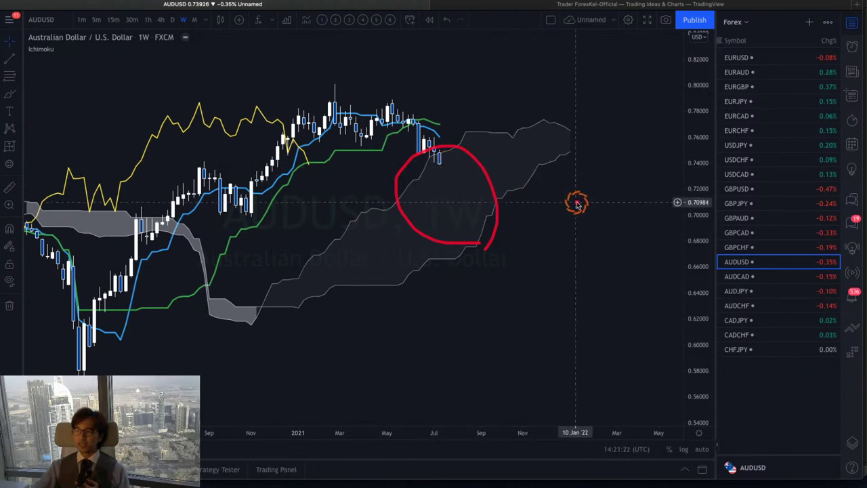
key("Escape")
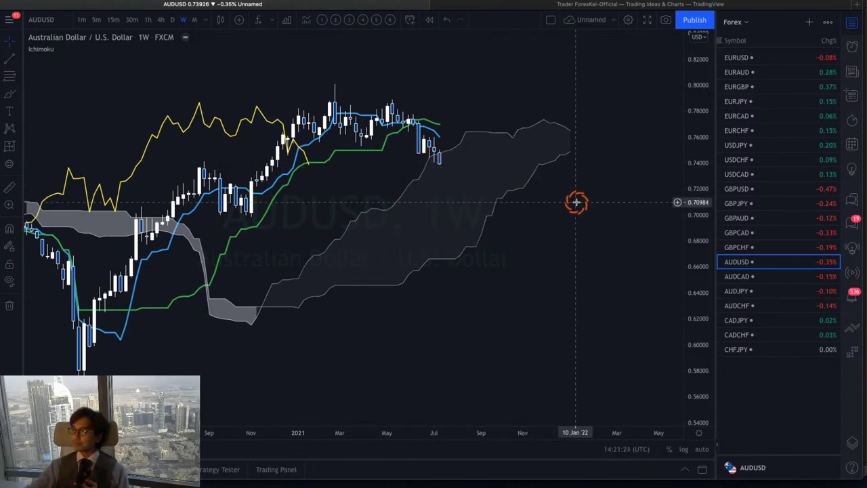
key("Down")
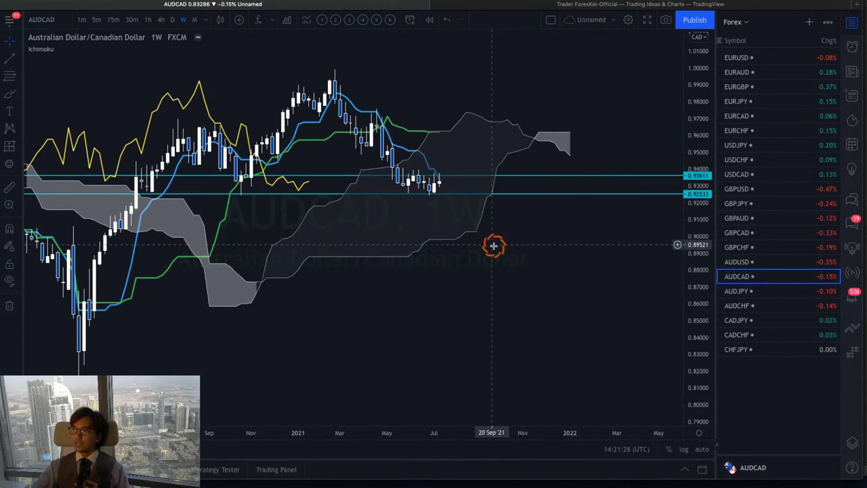
Circle the January 2022 cloud and sketch red arrows near the latest candles on AUDCAD, then erase them
left_click_drag(494, 244, 499, 261)
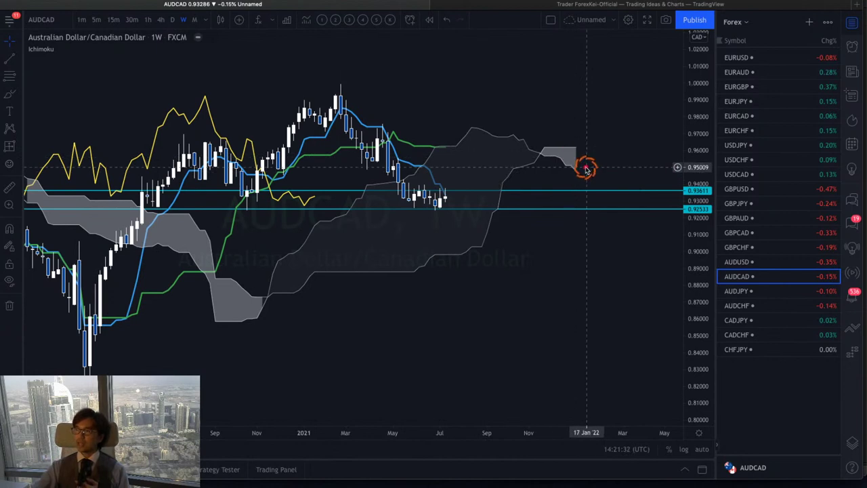
mouse_move(585, 180)
left_mouse_down()
mouse_move(557, 122)
mouse_move(587, 180)
left_mouse_up()
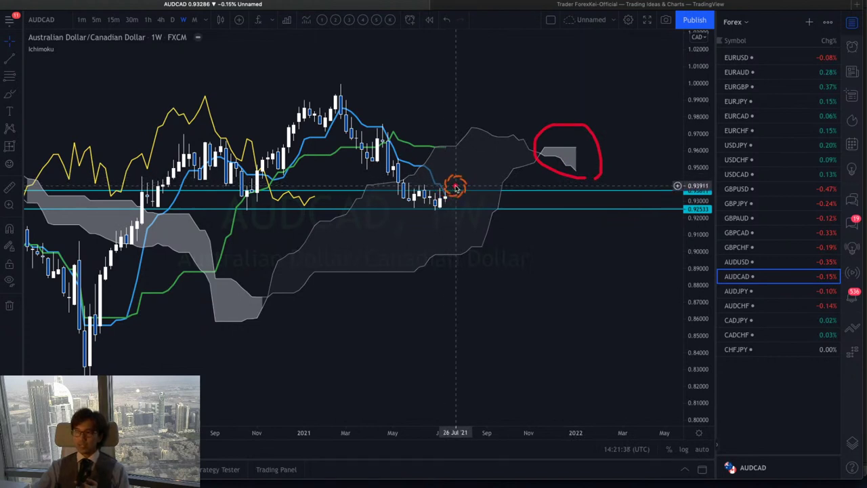
left_click_drag(446, 172, 463, 185)
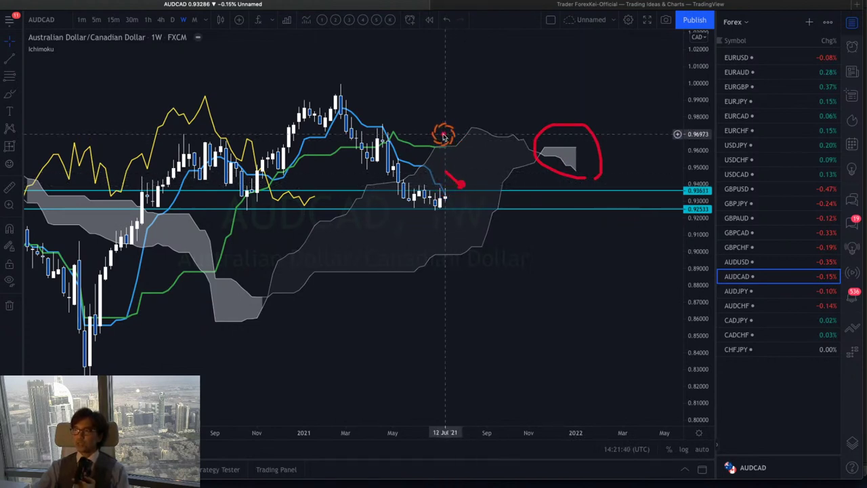
left_click_drag(444, 137, 444, 134)
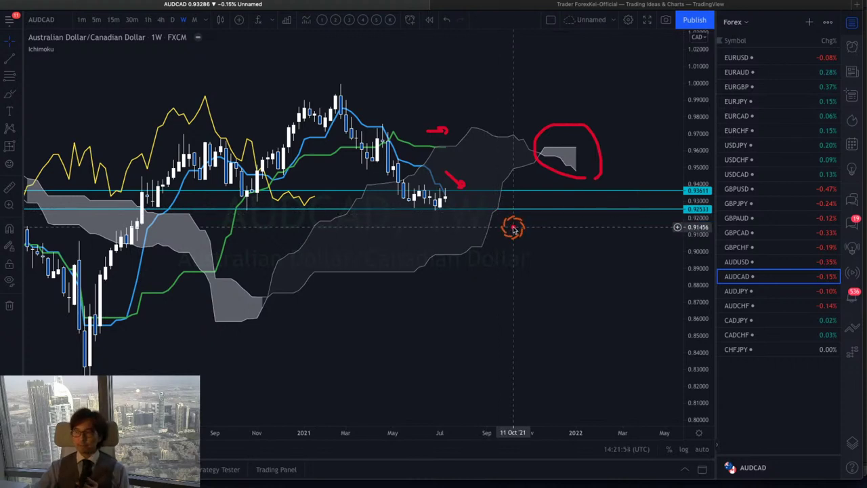
key("Escape")
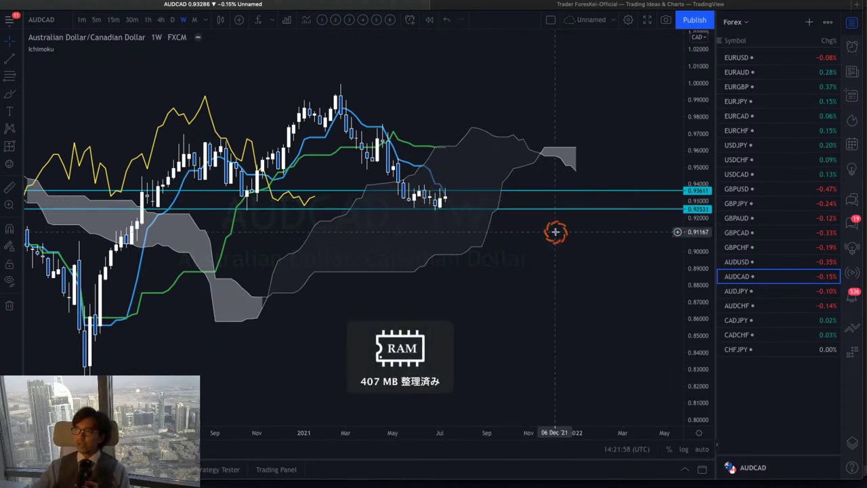
Enlarge the price scale and move the lower cyan support line down to 0.92450
left_click_drag(704, 284, 704, 212)
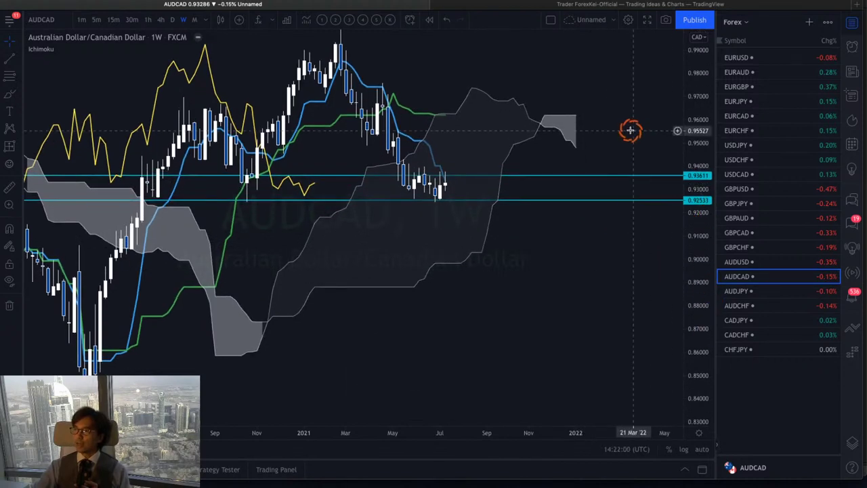
left_click(508, 201)
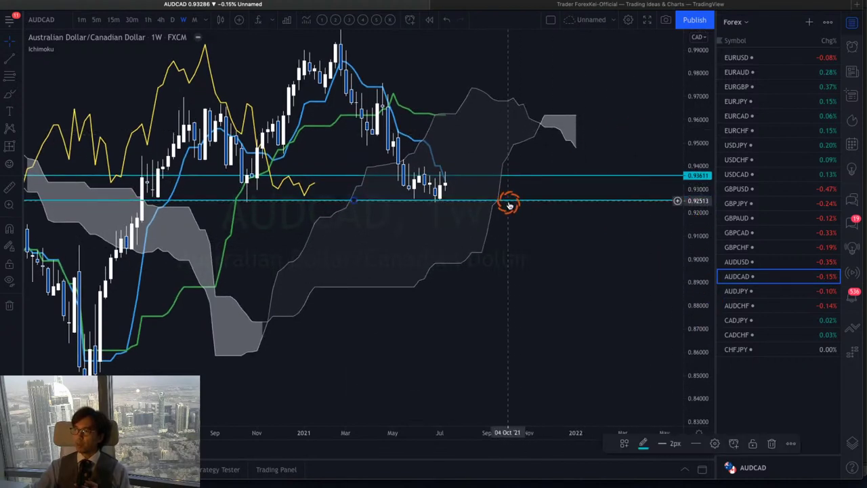
left_click_drag(507, 201, 508, 203)
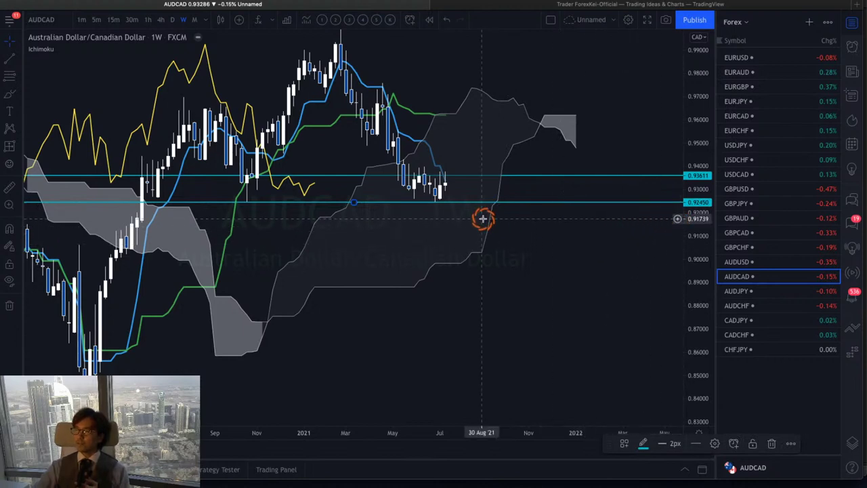
left_click(534, 281)
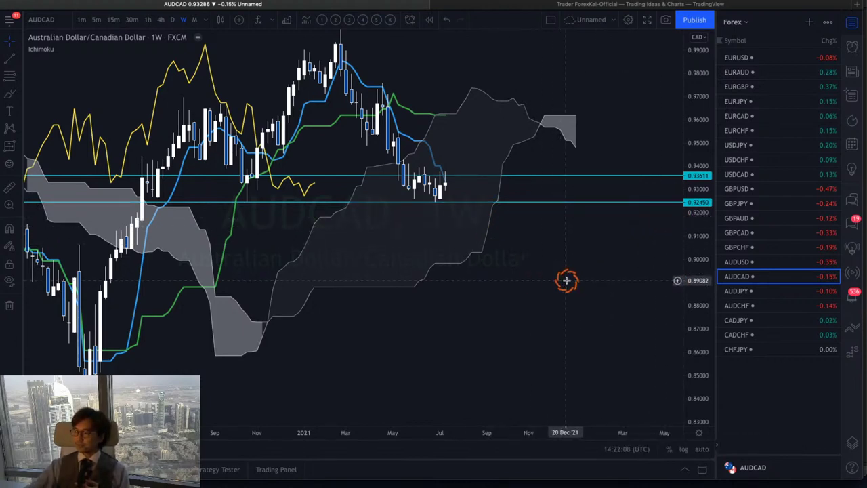
Load AUDJPY and adjust its cyan horizontal level to 81.326 near the cloud top
key("Down")
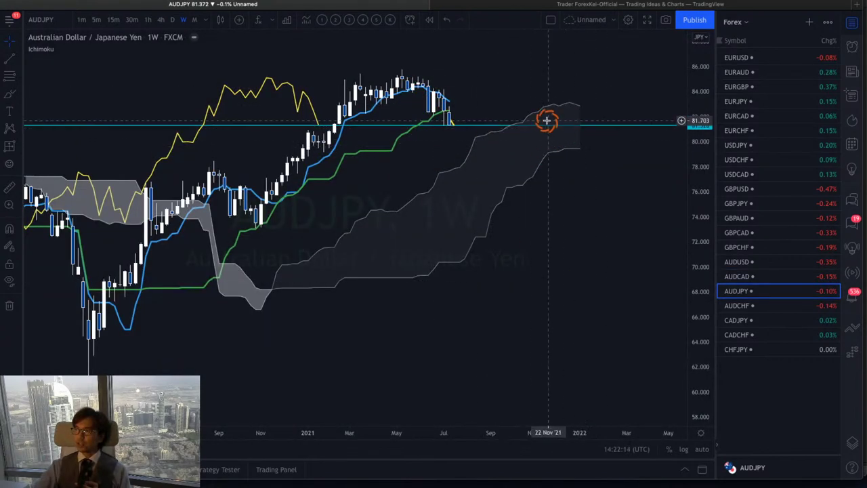
left_click_drag(461, 116, 454, 126)
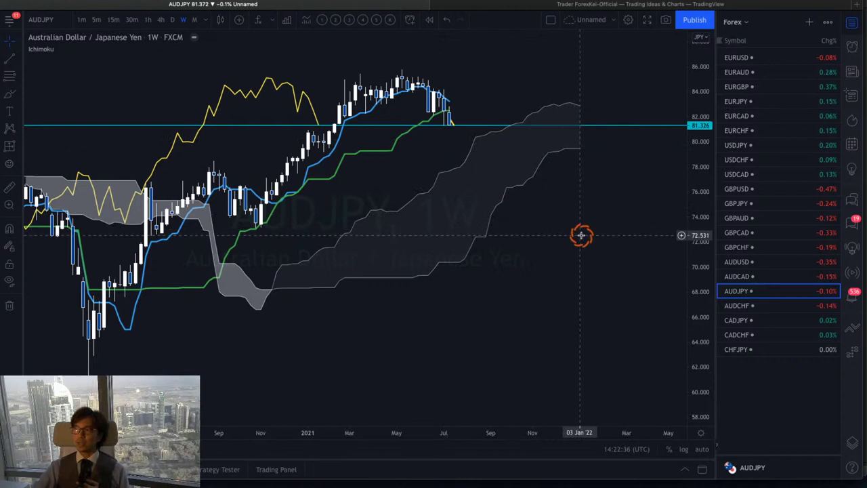
Load AUDCHF and pan the chart to show the cloud ahead
key("Down")
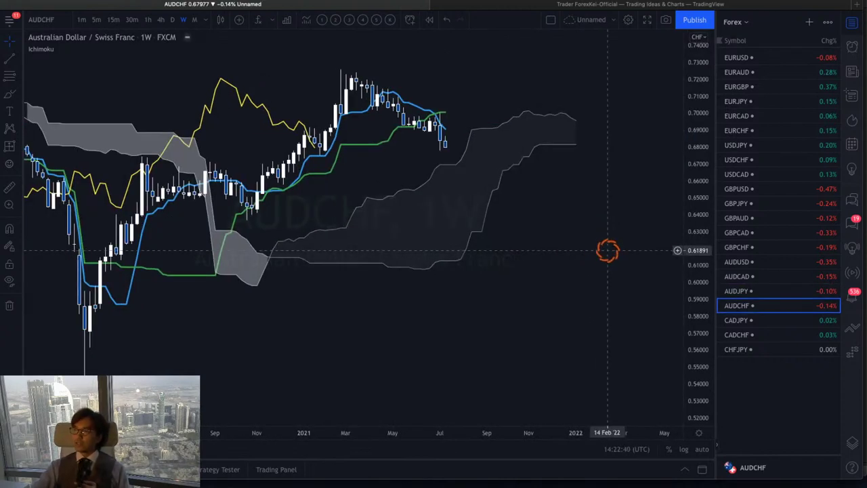
left_click_drag(514, 205, 528, 217)
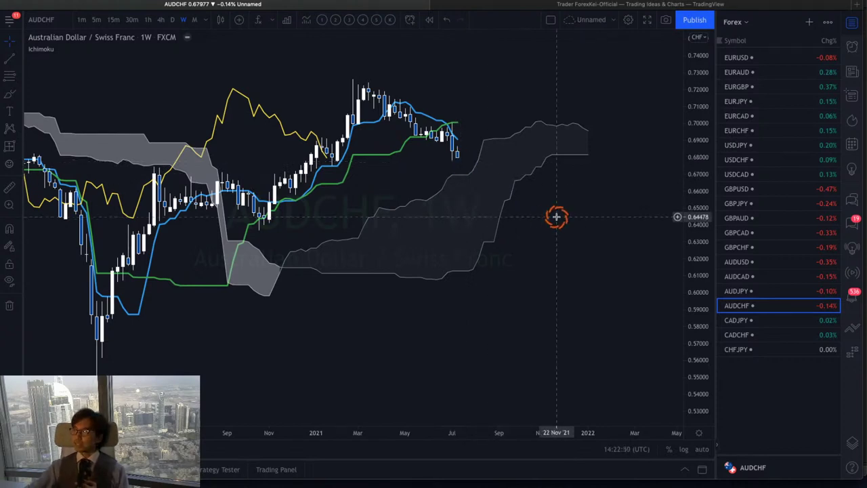
On CADJPY, add a level at 86.067, delete the 87.108 line, and mark 23 Nov '20 vertically
key("Down")
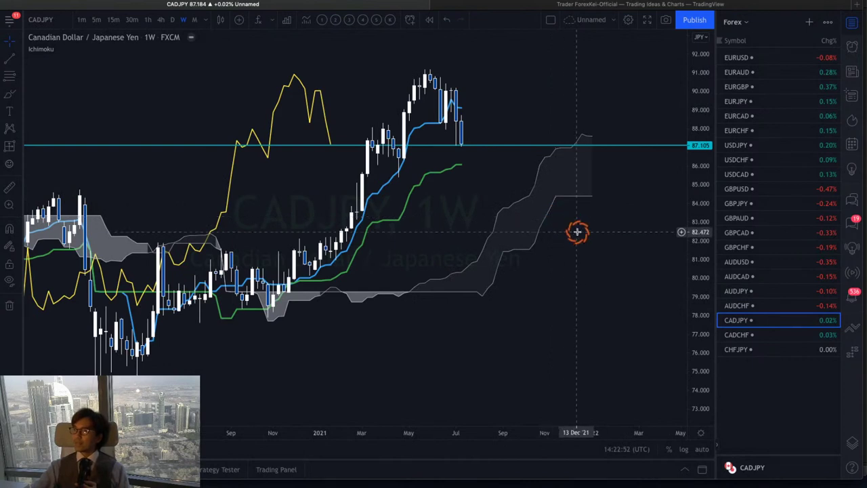
left_click_drag(554, 212, 533, 209)
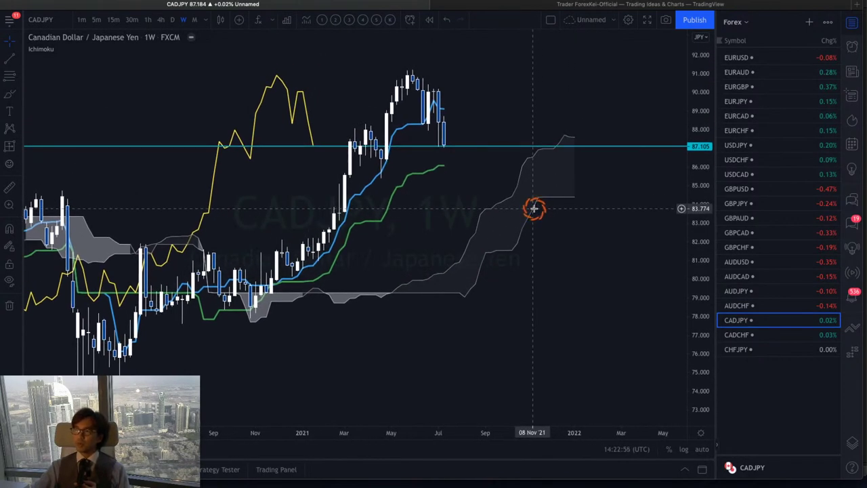
left_click(455, 165)
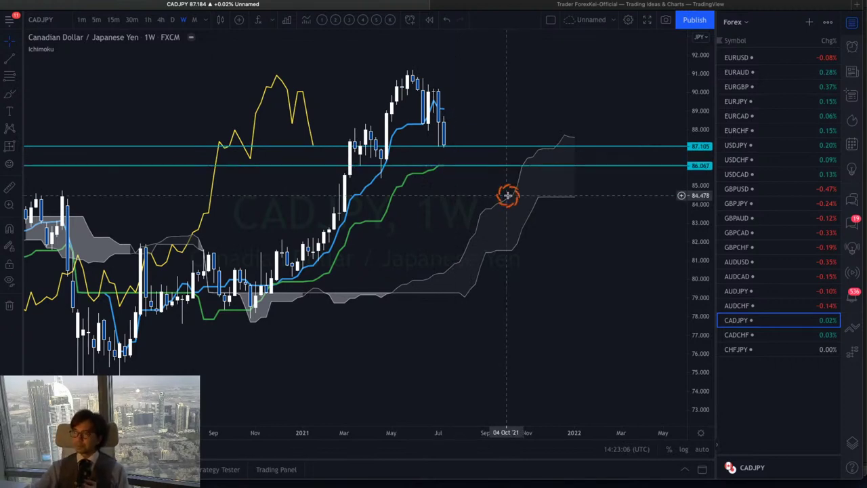
key("Delete")
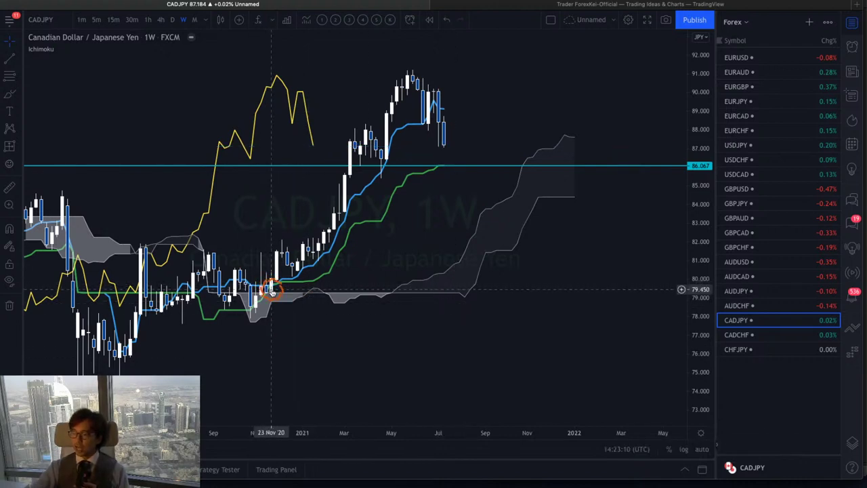
left_click(271, 289)
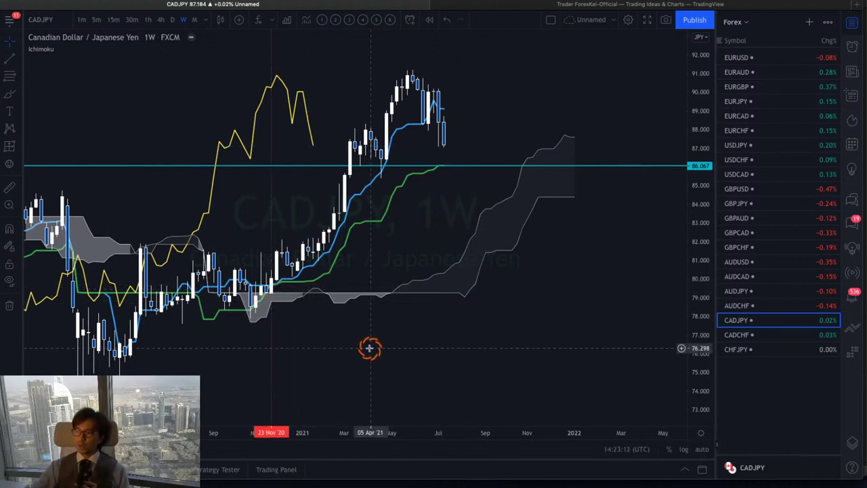
Measure a Date and Price Range from the lagging-line peak to the July 2021 high, then load CADCHF
left_click(15, 146)
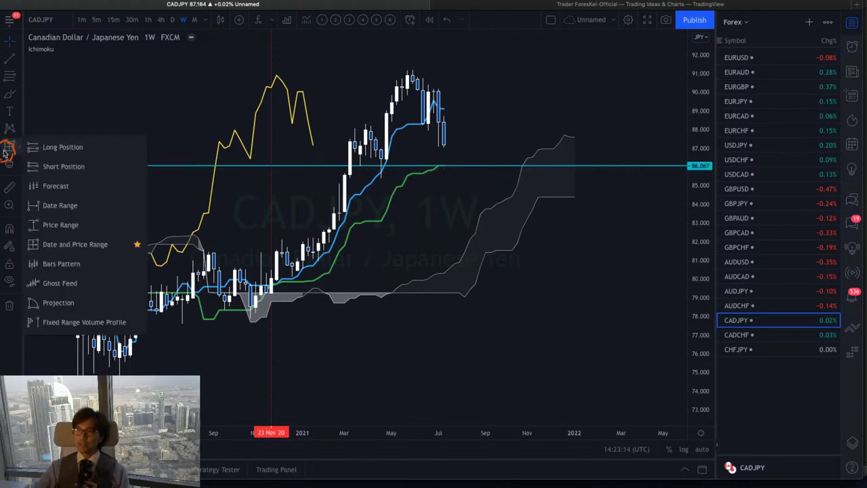
left_click(173, 108)
left_click(11, 147)
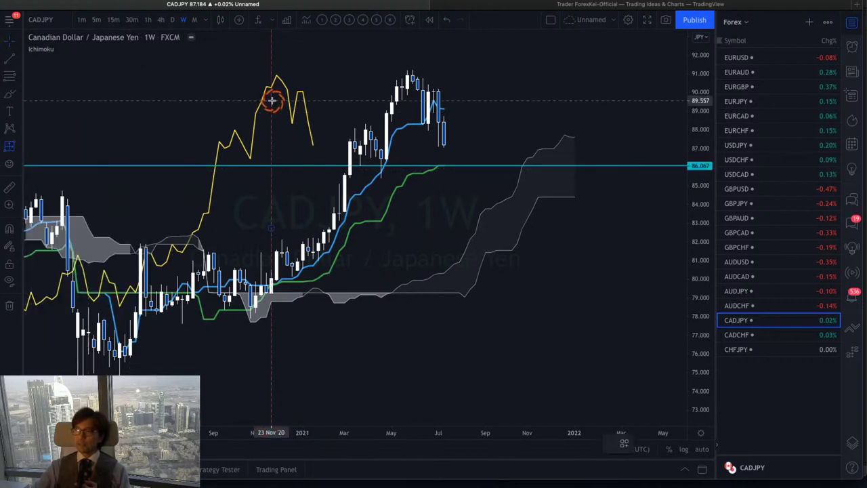
left_click(266, 76)
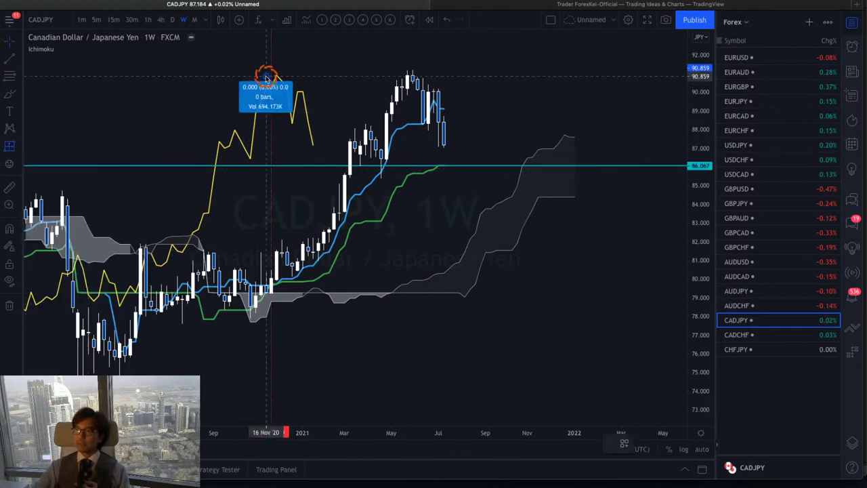
left_click(444, 72)
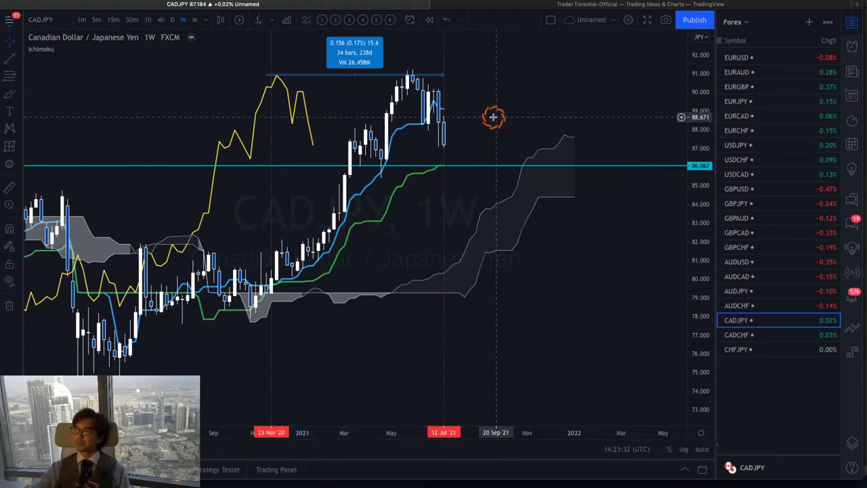
left_click(494, 116)
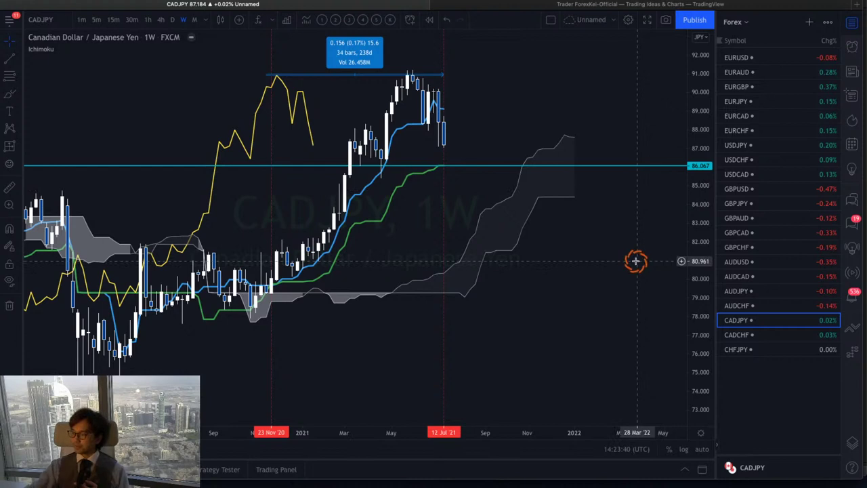
key("space")
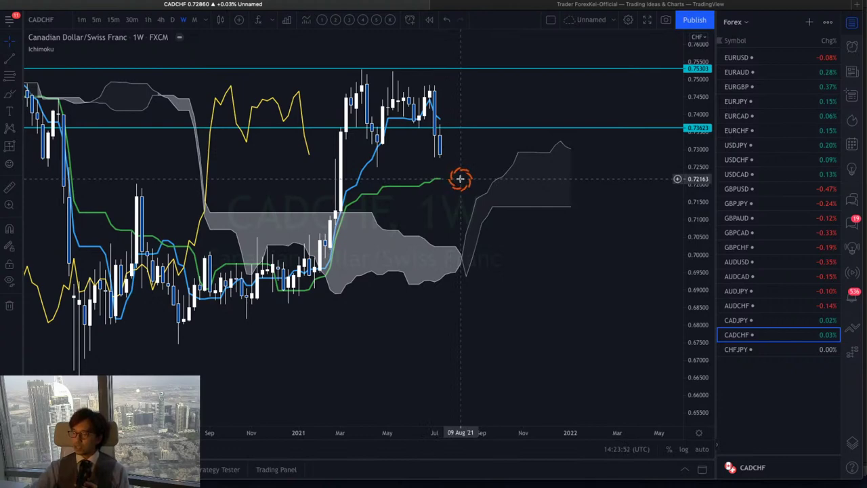
Show the PowerPoint welcome slide, return to TradingView, and load the CHFJPY chart
key("super+Tab")
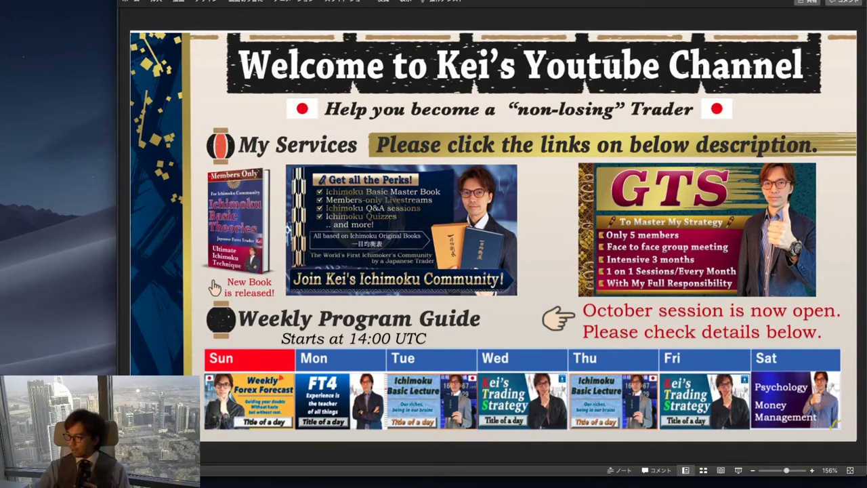
key("super+Tab")
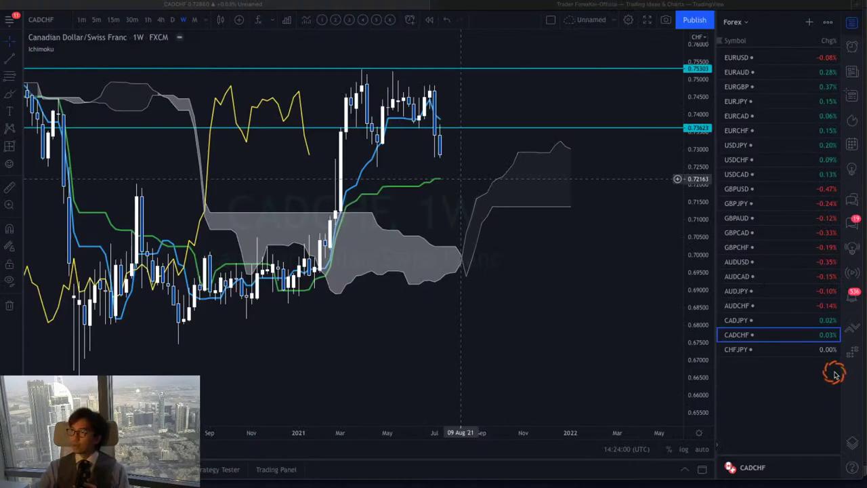
left_click(467, 180)
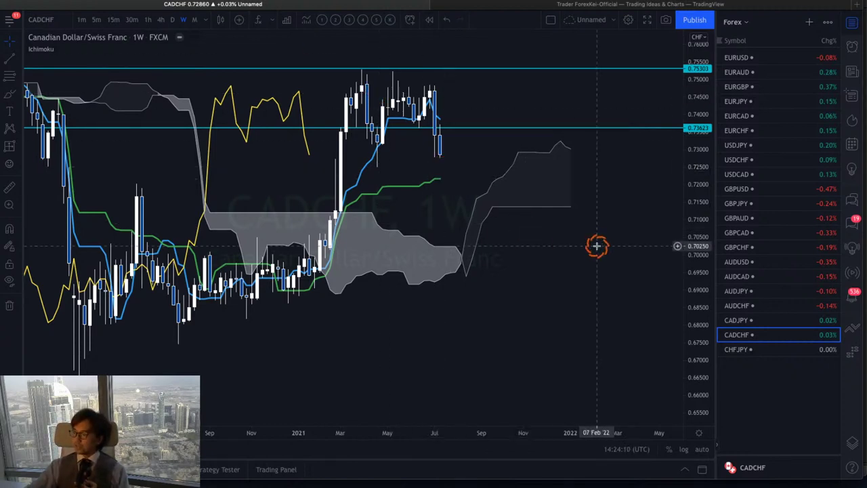
key("Down")
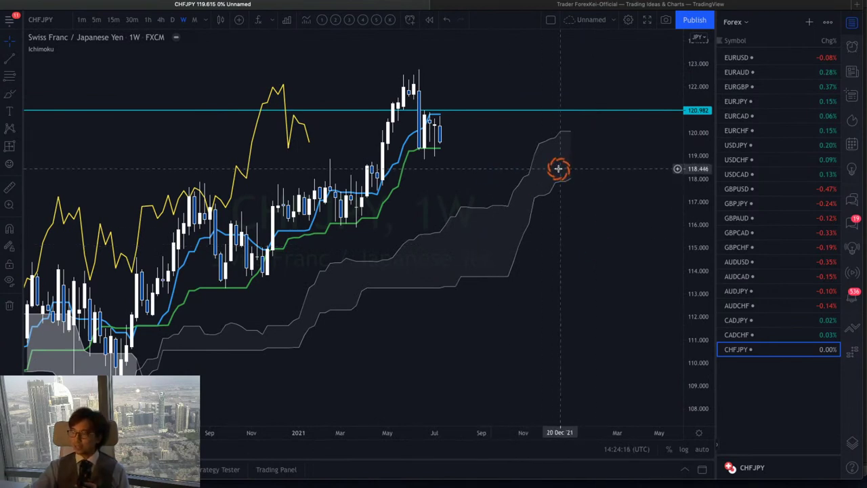
Sketch red marks above the cloud tip and below the candles plus up and down arrows, then clear them
left_click_drag(522, 146, 581, 147)
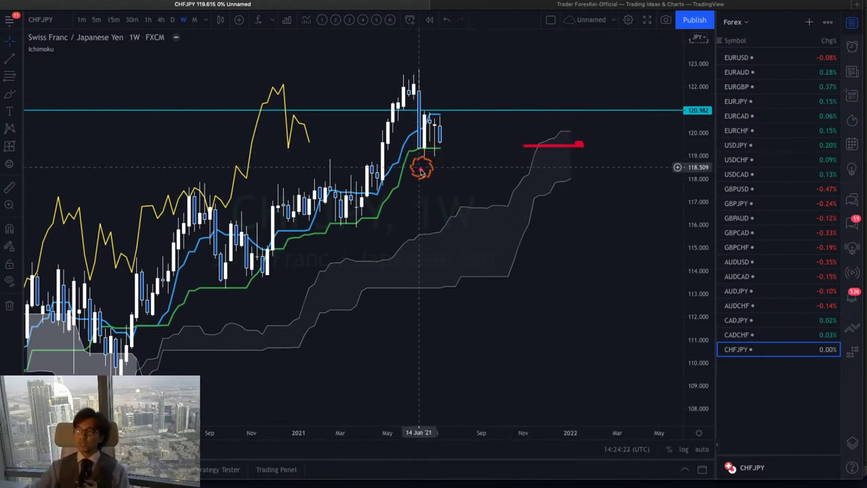
mouse_move(415, 165)
left_mouse_down()
mouse_move(409, 183)
mouse_move(439, 172)
left_mouse_up()
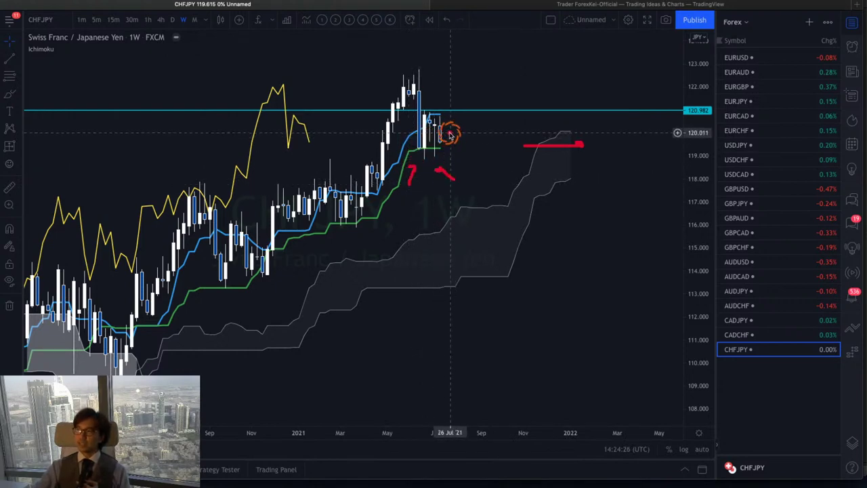
left_click_drag(447, 134, 474, 102)
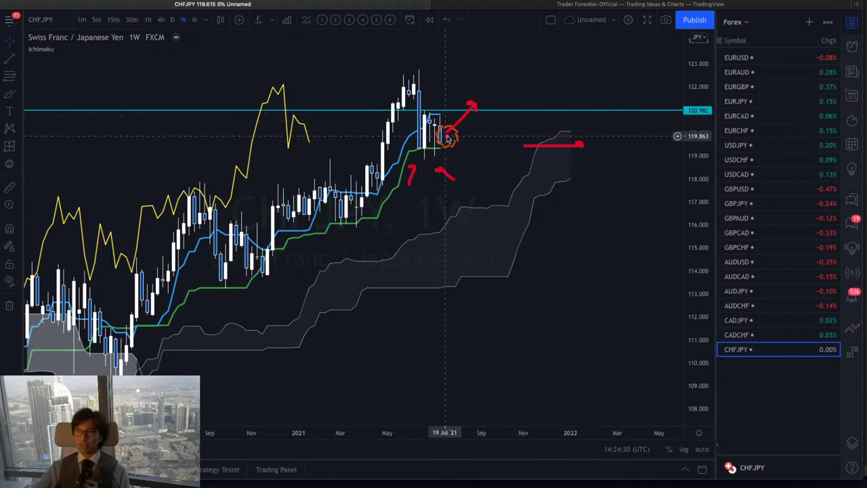
left_click_drag(449, 139, 474, 166)
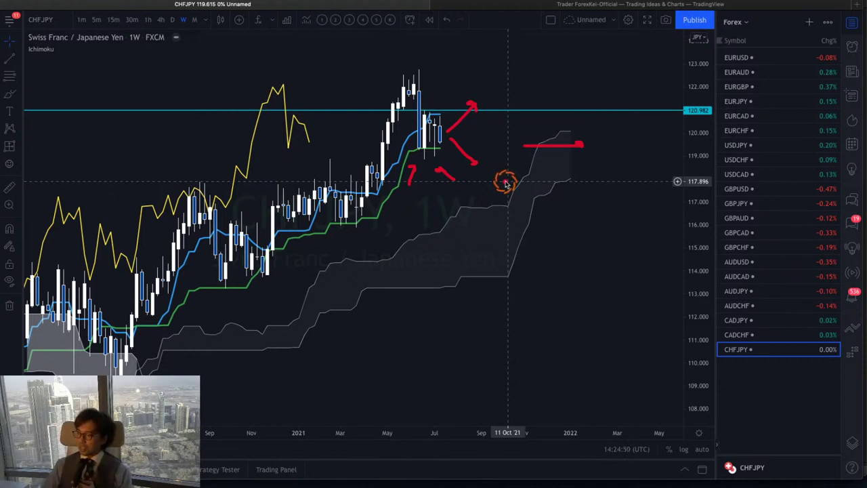
key("Escape")
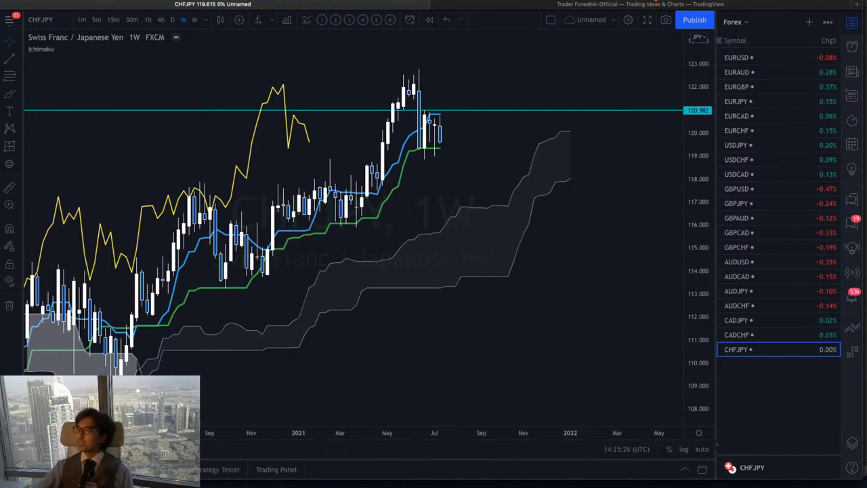
Switch to the Commodity watchlist and open the XAUUSD gold chart
left_click(736, 20)
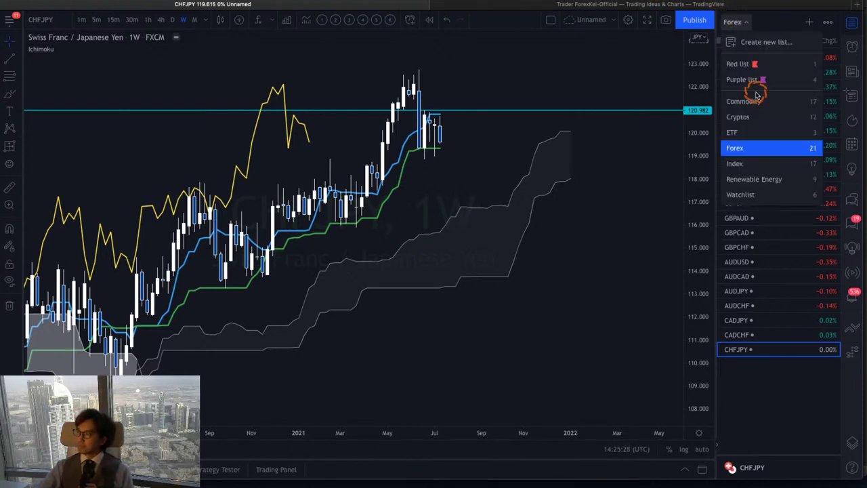
left_click(757, 99)
left_click(743, 70)
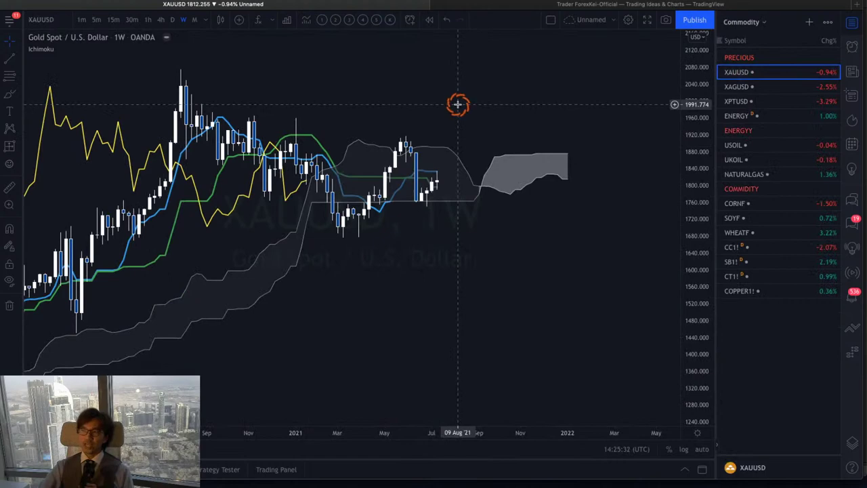
Reframe the gold chart and sketch red strokes near the cloud and around the recent candles
left_click_drag(457, 104, 474, 111)
left_click_drag(693, 271, 700, 149)
left_click_drag(596, 180, 598, 202)
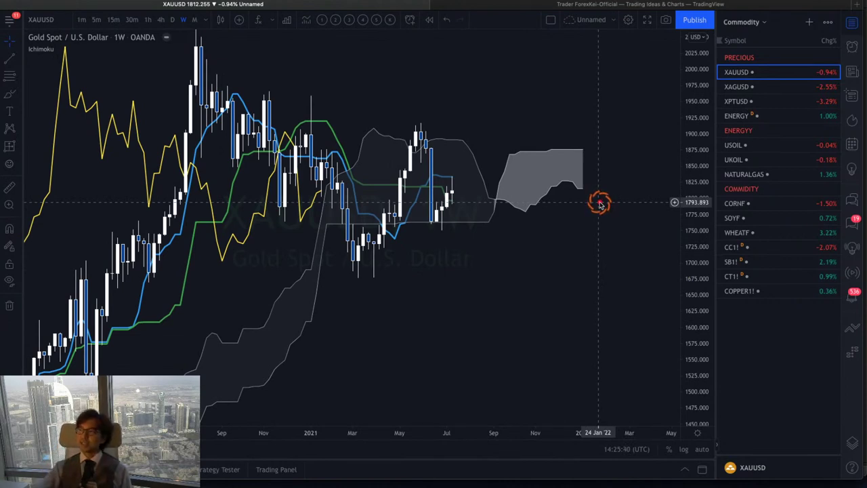
mouse_move(600, 199)
left_mouse_down()
mouse_move(586, 178)
mouse_move(612, 172)
left_mouse_up()
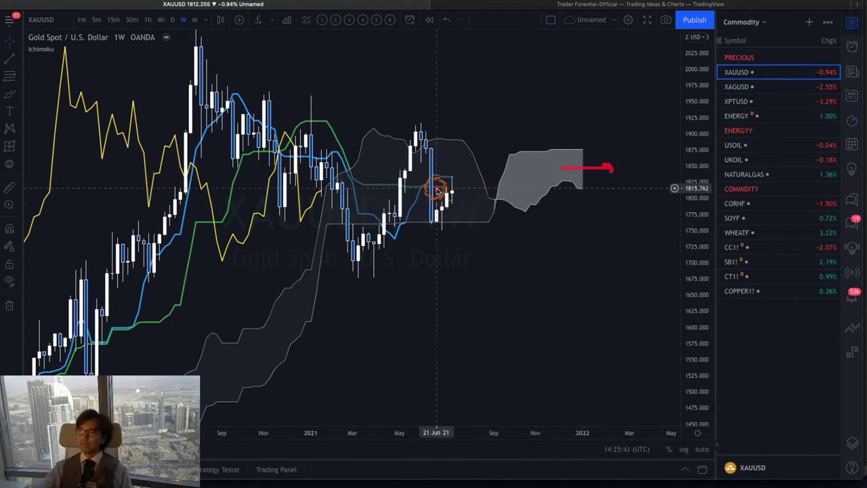
mouse_move(447, 211)
left_mouse_down()
mouse_move(454, 170)
mouse_move(470, 207)
left_mouse_up()
mouse_move(323, 204)
left_mouse_down()
mouse_move(301, 183)
mouse_move(334, 181)
mouse_move(336, 203)
left_mouse_up()
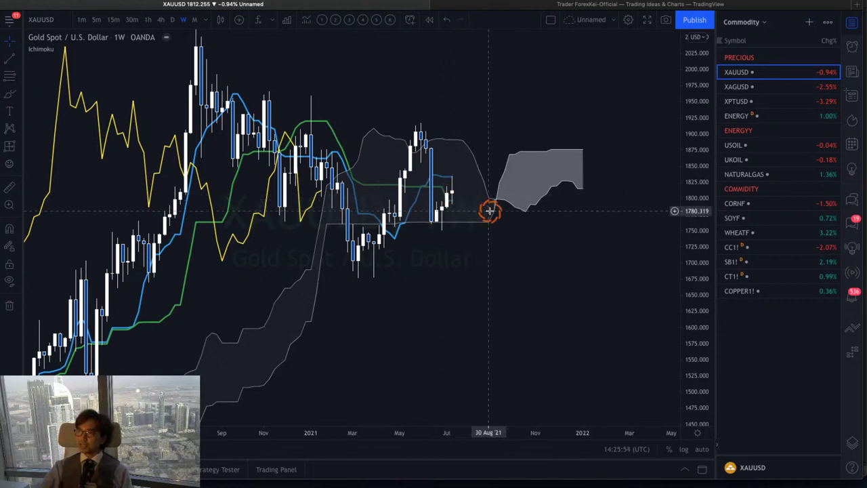
Enlarge the price and time scales and add horizontal levels at 1790.897 and 1834.766
left_click_drag(686, 287, 573, 232)
left_click_drag(345, 431, 397, 236)
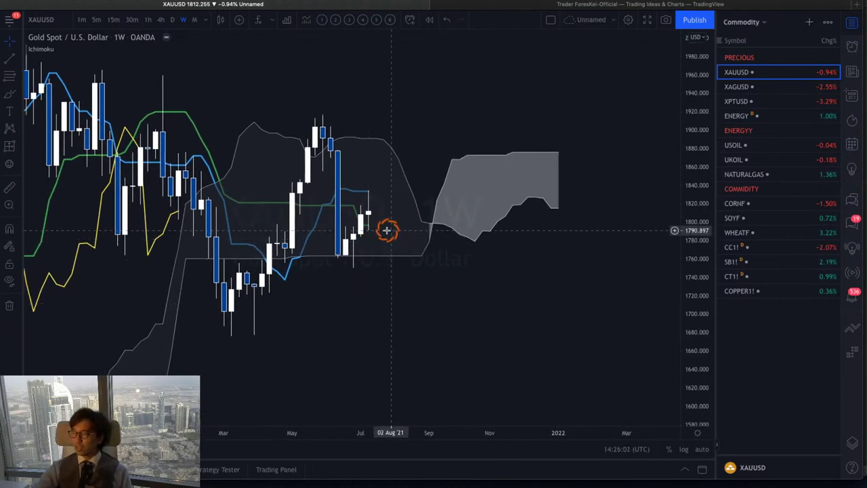
left_click(387, 231)
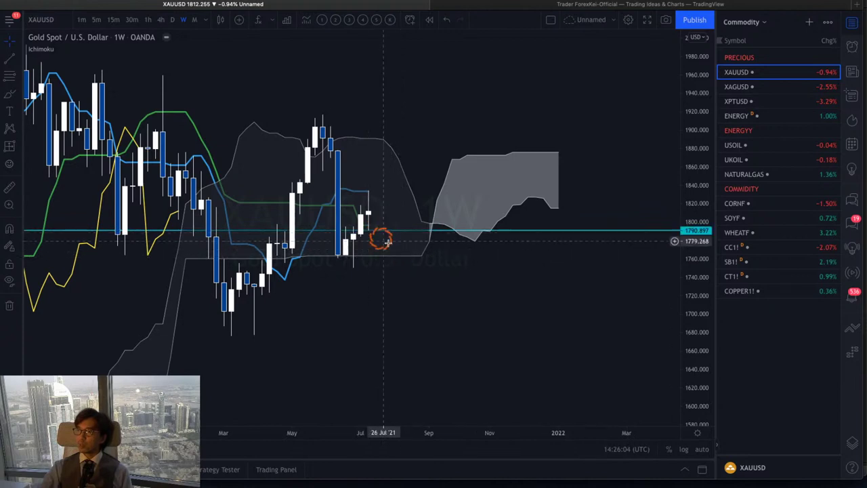
left_click(388, 190)
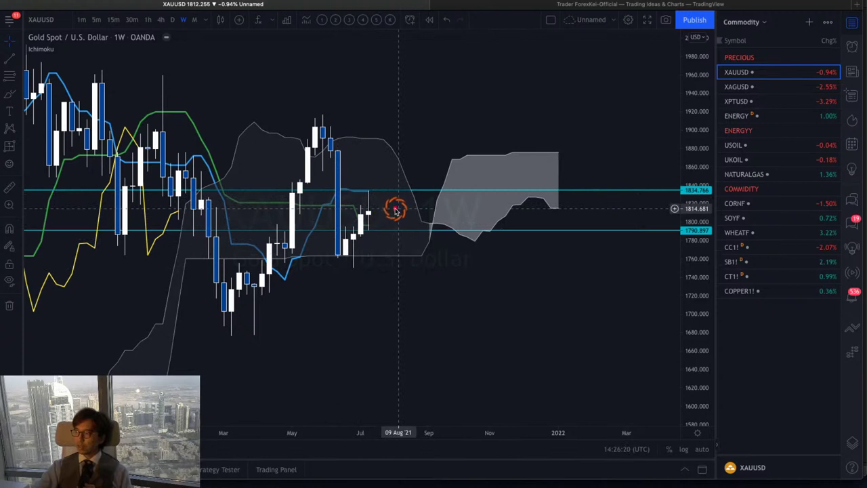
Draw a red upward arrow from the latest candle and a red arrow down toward 1834.766
mouse_move(370, 212)
left_mouse_down()
mouse_move(387, 170)
mouse_move(394, 176)
left_mouse_up()
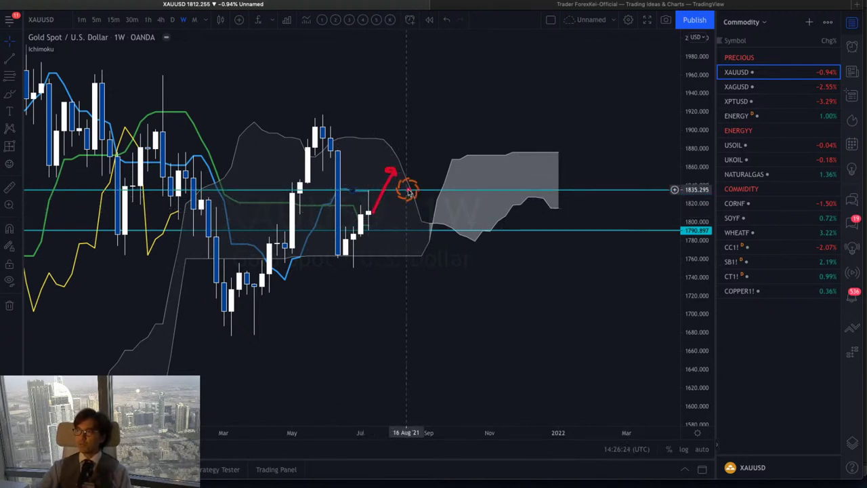
left_click_drag(643, 144, 681, 185)
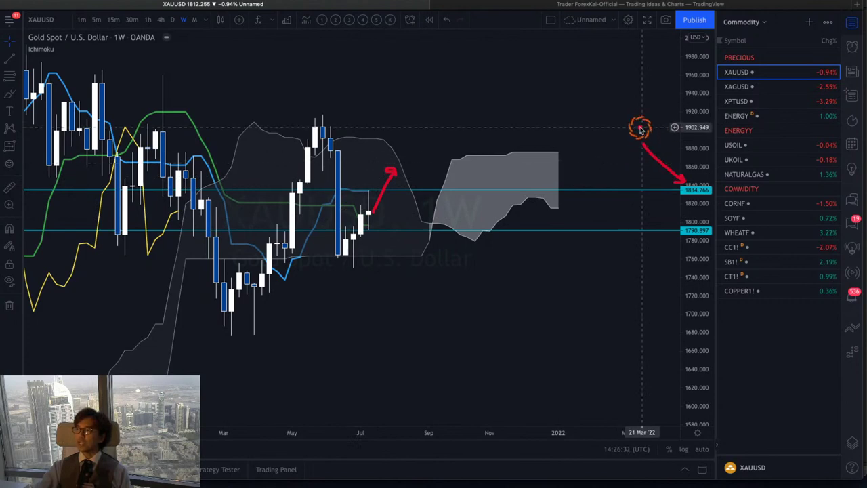
mouse_move(382, 180)
left_mouse_down()
mouse_move(416, 175)
mouse_move(421, 189)
left_mouse_up()
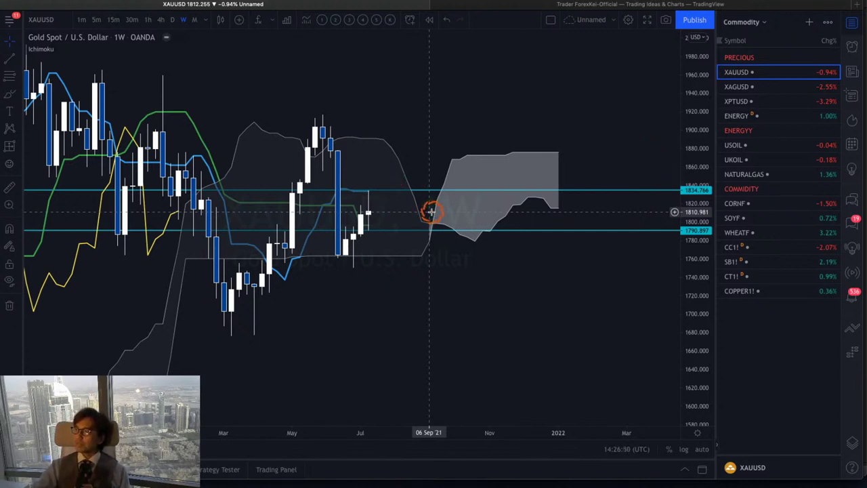
Open the USOIL crude oil weekly chart and remove all its old drawings
left_click(735, 145)
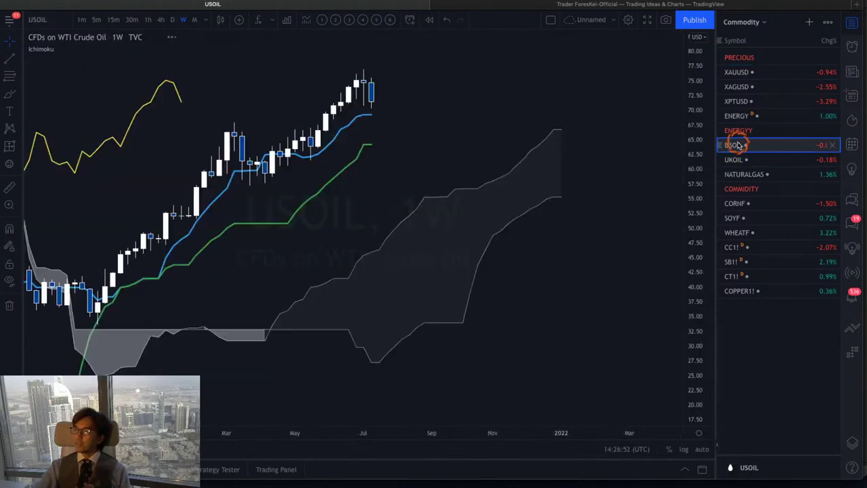
left_click_drag(471, 154, 490, 166)
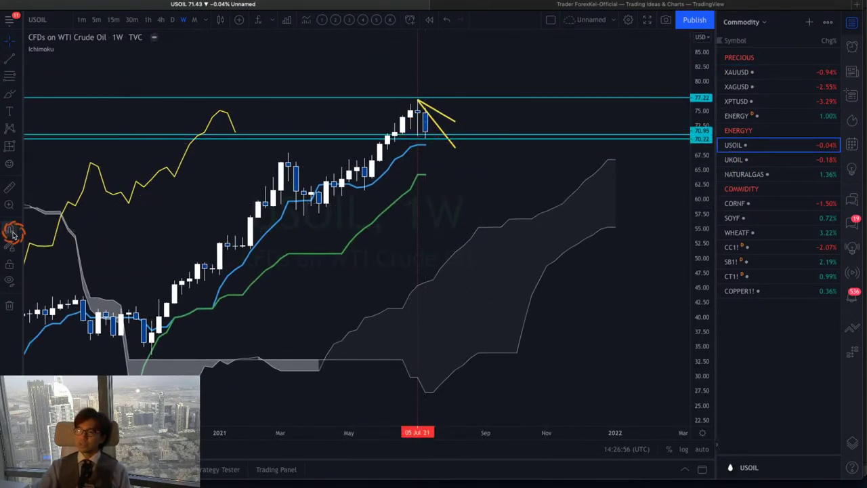
left_click(11, 305)
scroll(433, 139, "right", 2)
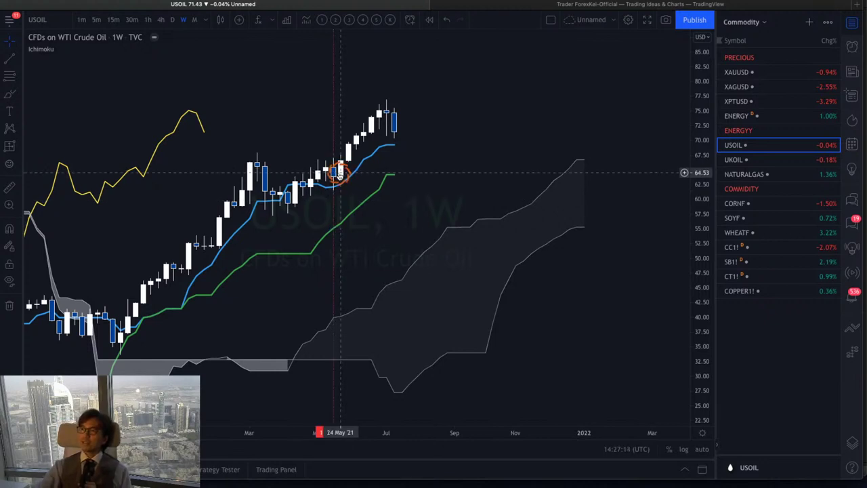
Measure a 9-bar, 63-day price range starting after the 17 May '21 candle
mouse_move(334, 171)
left_mouse_down()
mouse_move(371, 120)
mouse_move(354, 141)
mouse_move(393, 129)
mouse_move(398, 144)
left_mouse_up()
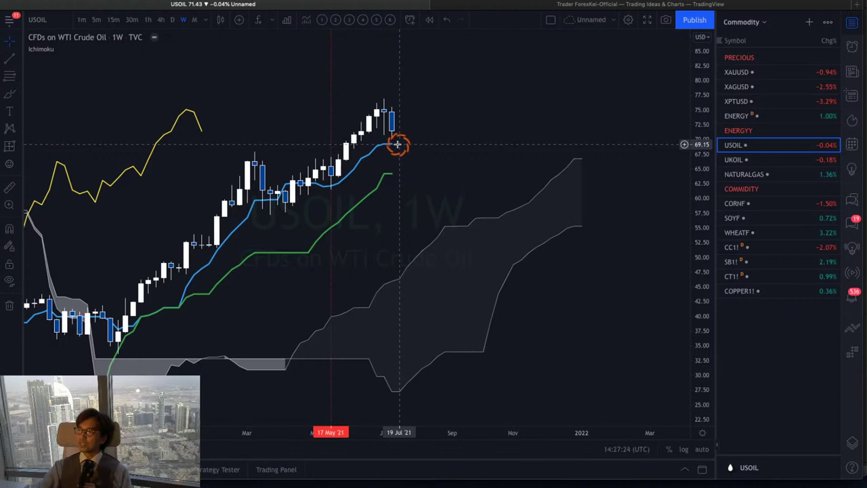
mouse_move(397, 145)
left_mouse_down()
mouse_move(321, 156)
mouse_move(329, 169)
left_mouse_up()
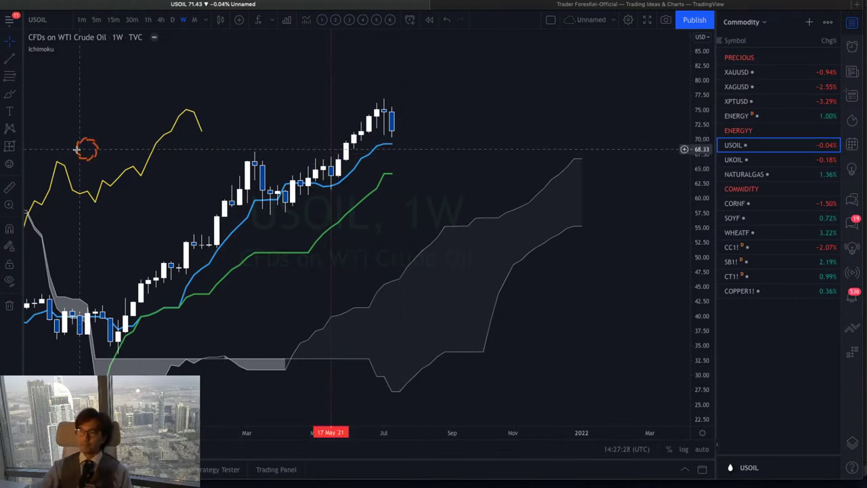
left_click(9, 146)
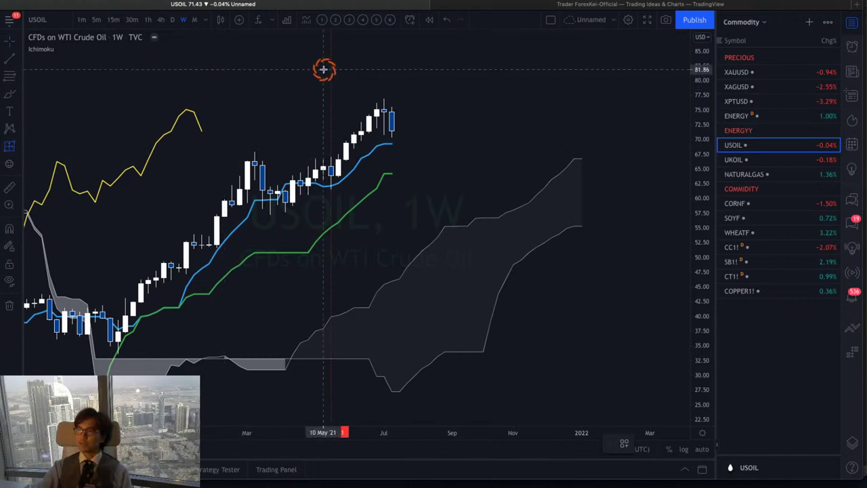
mouse_move(323, 71)
left_mouse_down()
mouse_move(391, 77)
mouse_move(391, 69)
mouse_move(428, 103)
left_mouse_up()
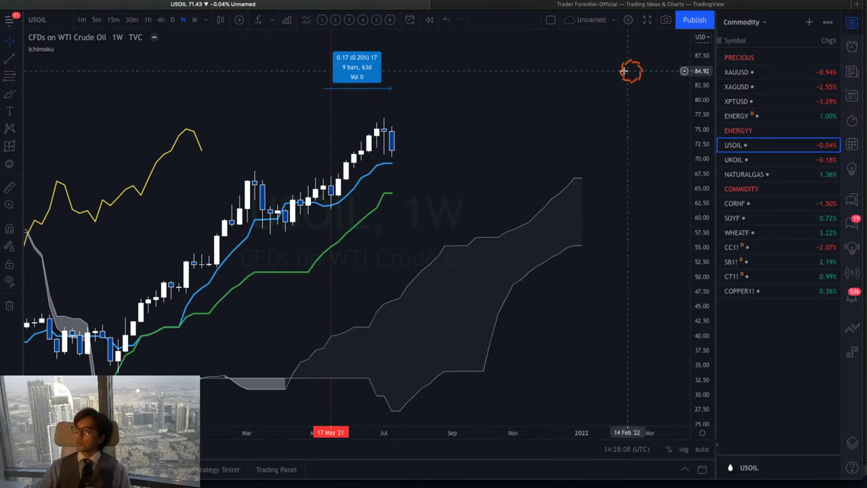
Open the NI225 Nikkei 225 chart from the Index watchlist and frame the recent candles
left_click(743, 23)
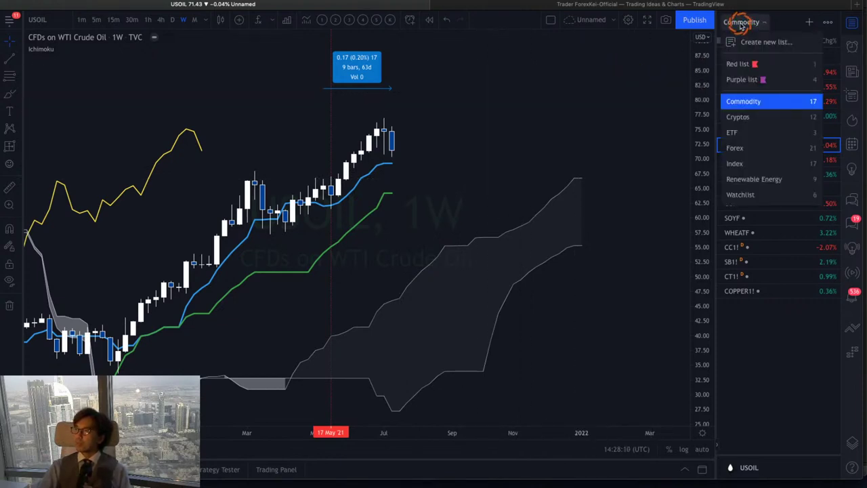
left_click(755, 162)
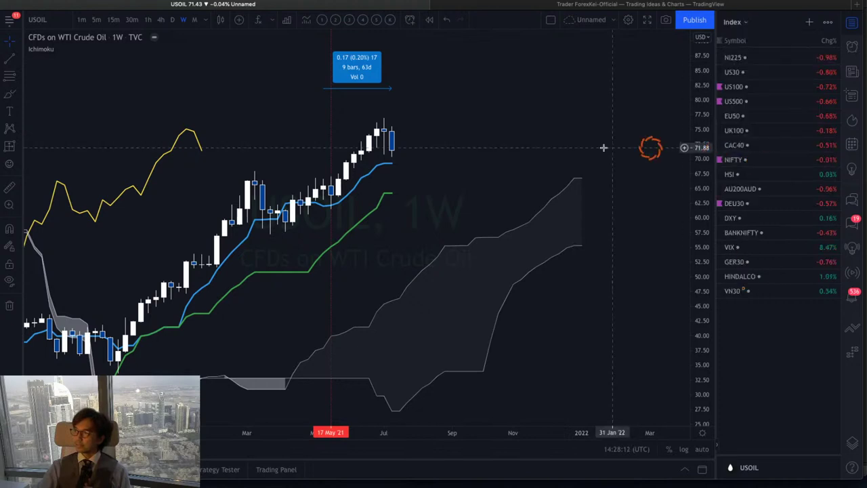
left_click(749, 58)
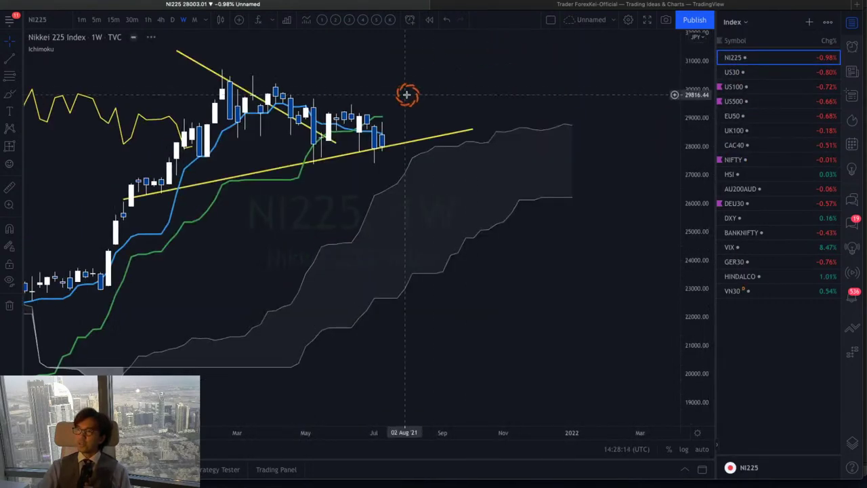
left_click_drag(502, 156, 540, 169)
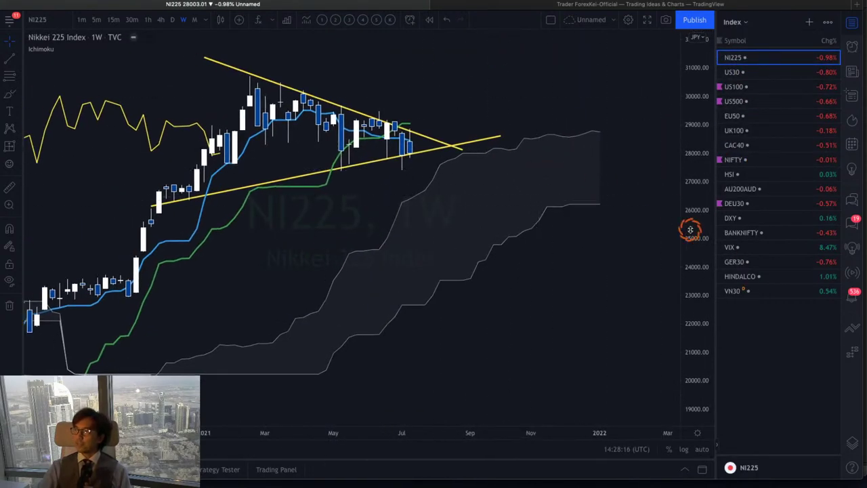
left_click_drag(688, 232, 695, 163)
left_click_drag(552, 167, 506, 155)
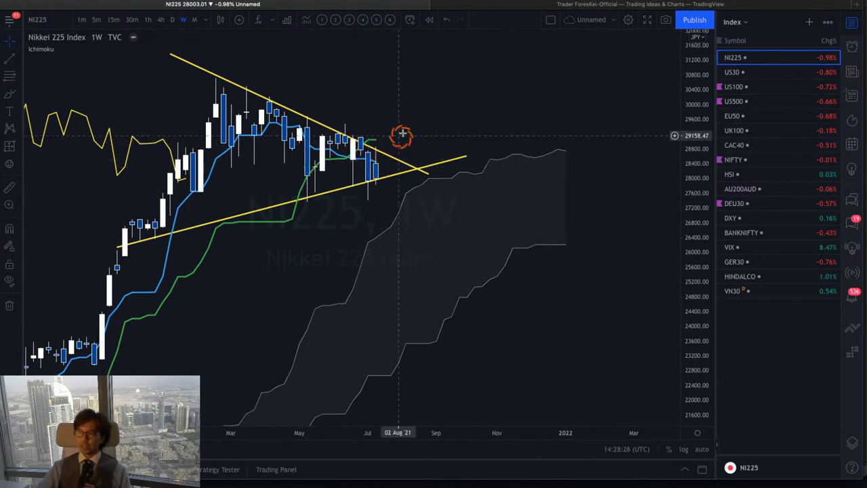
left_click_drag(402, 133, 439, 120)
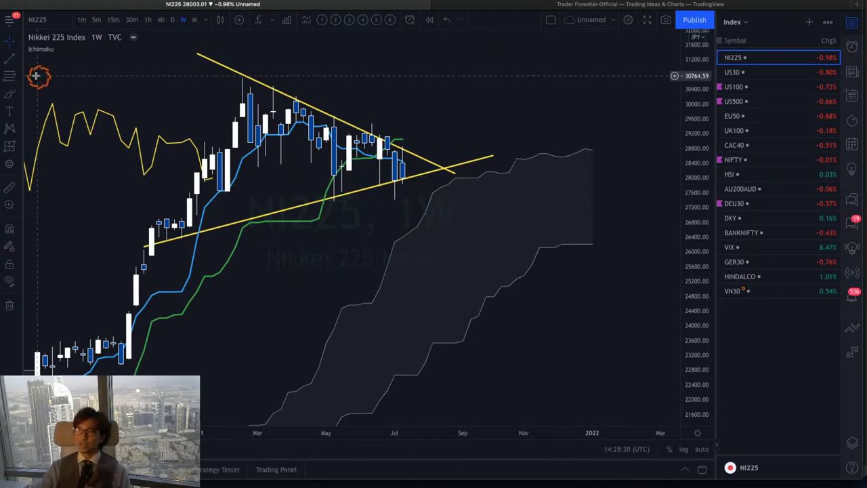
Draw a red arrow from the latest candle pointing down into the cloud
left_click(18, 59)
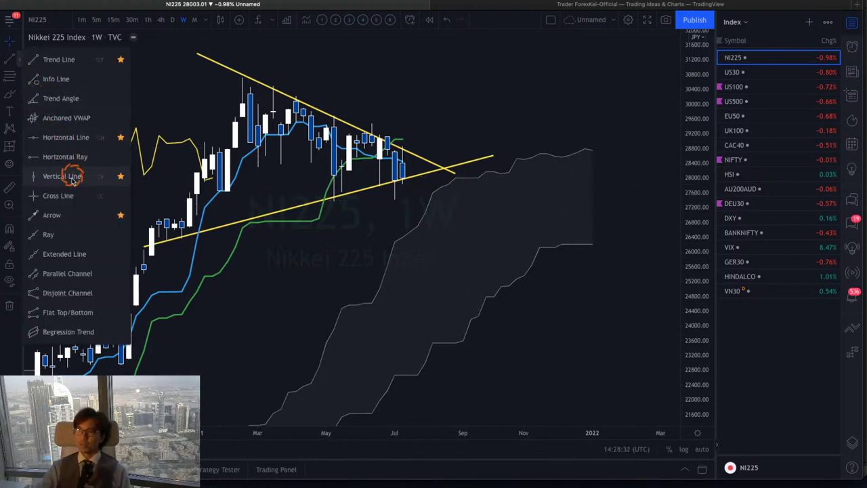
left_click(68, 216)
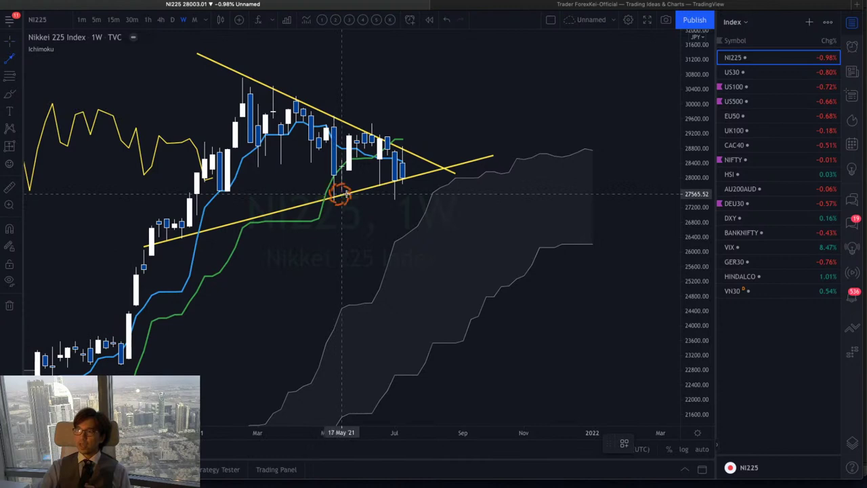
left_click(411, 174)
left_click(438, 217)
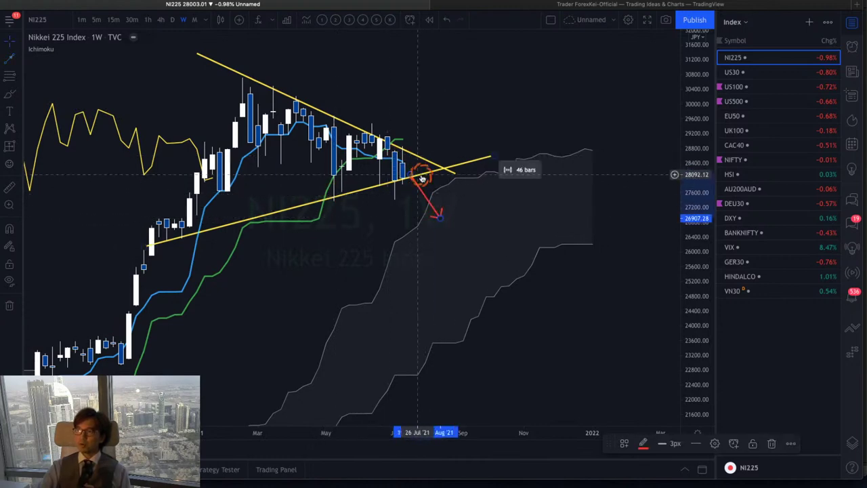
left_click(477, 220)
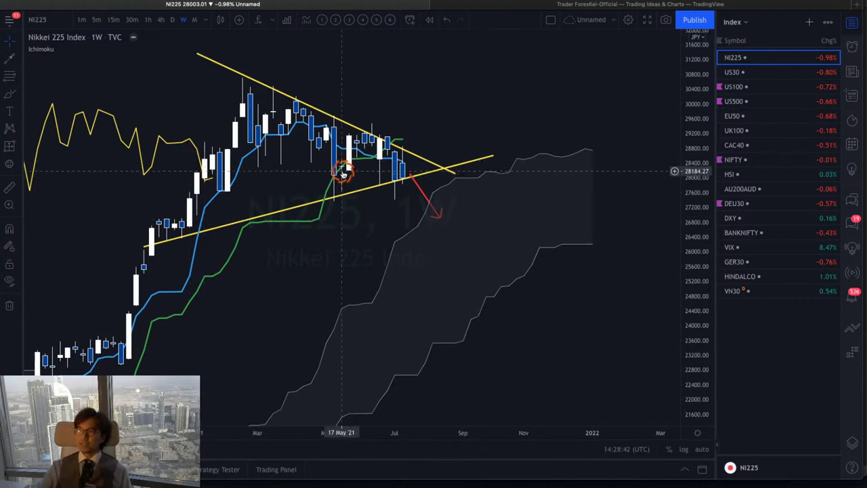
Check the lower yellow trend line of the converging triangle
left_click(240, 223)
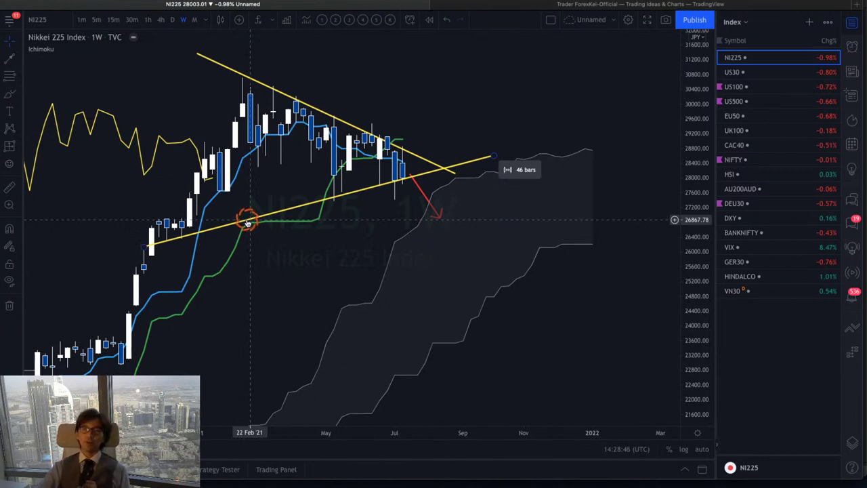
left_click(399, 163)
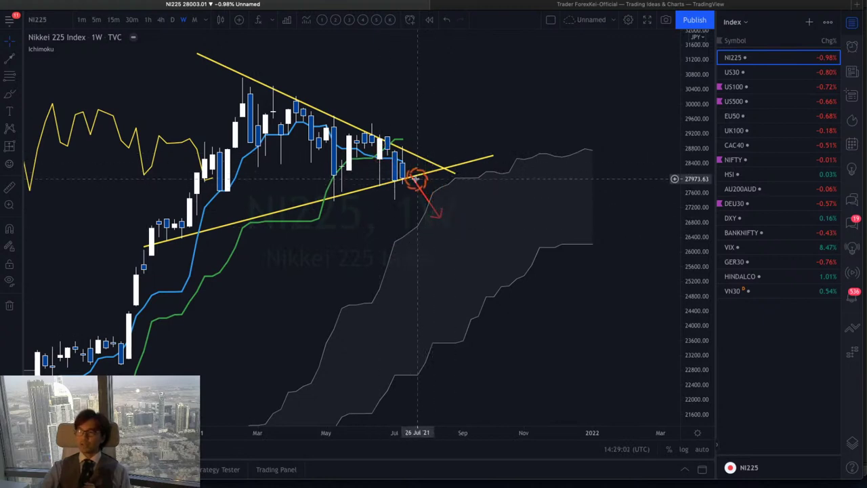
left_click_drag(507, 224, 495, 231)
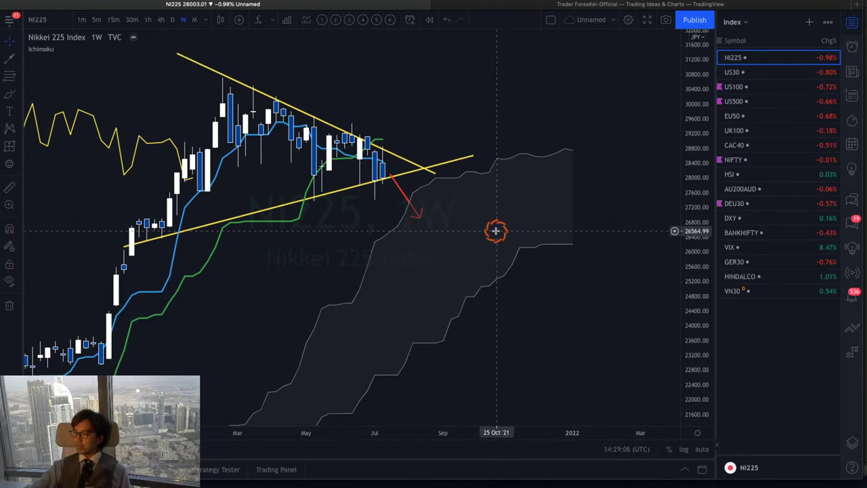
Review the Dow Jones US30 chart with a red stroke up from the latest candle, then load US100
key("Down")
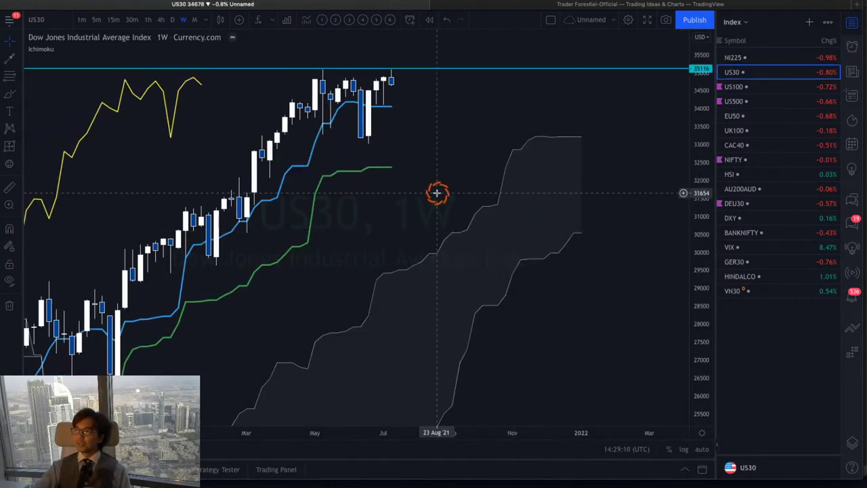
left_click_drag(437, 193, 437, 210)
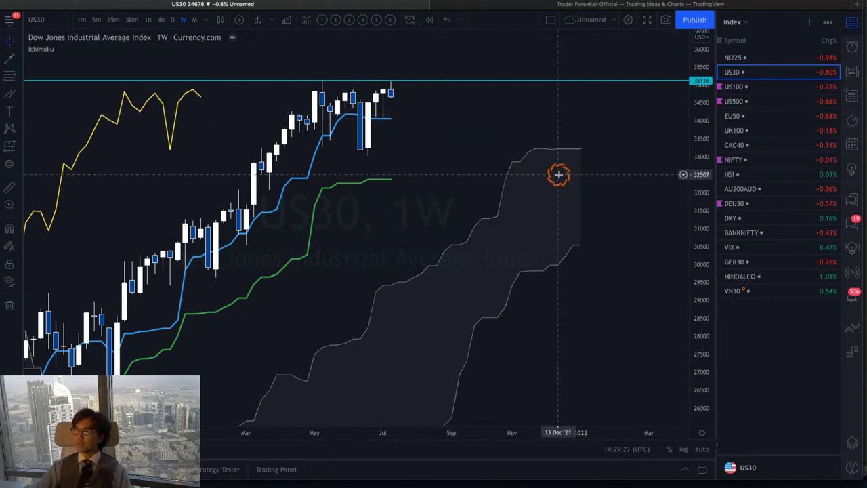
left_click_drag(426, 153, 438, 163)
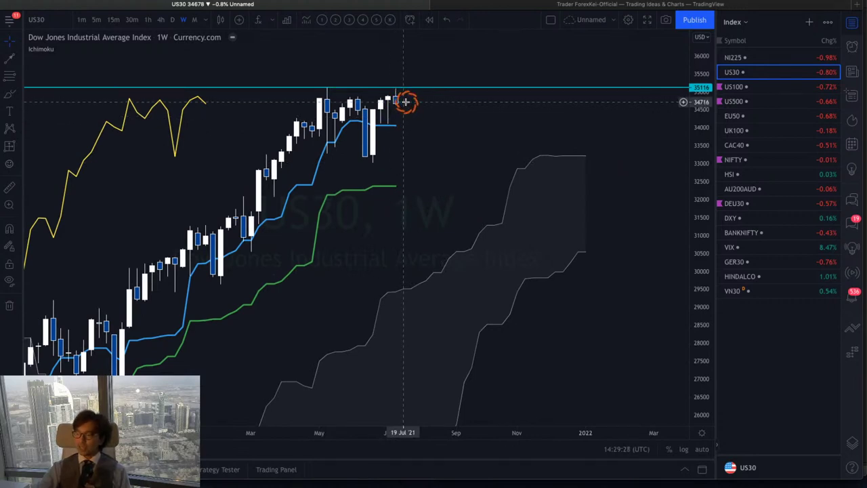
mouse_move(396, 95)
left_mouse_down()
mouse_move(407, 67)
mouse_move(416, 78)
mouse_move(408, 124)
mouse_move(434, 181)
left_mouse_up()
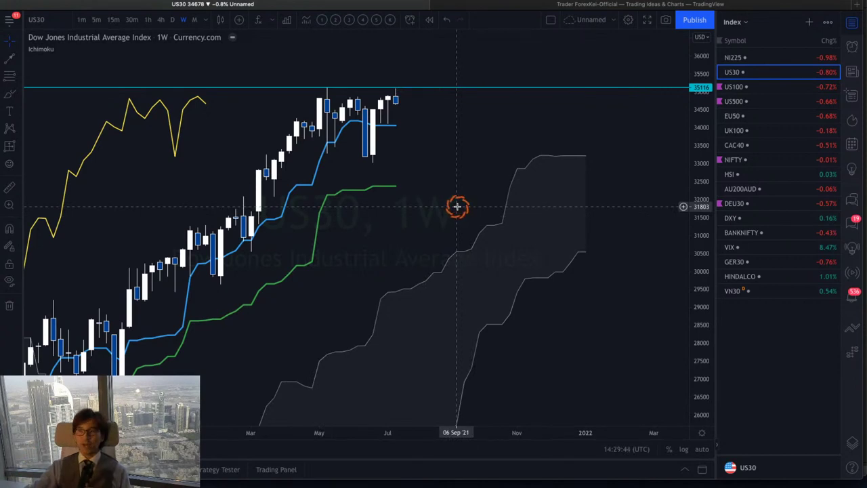
key("Down")
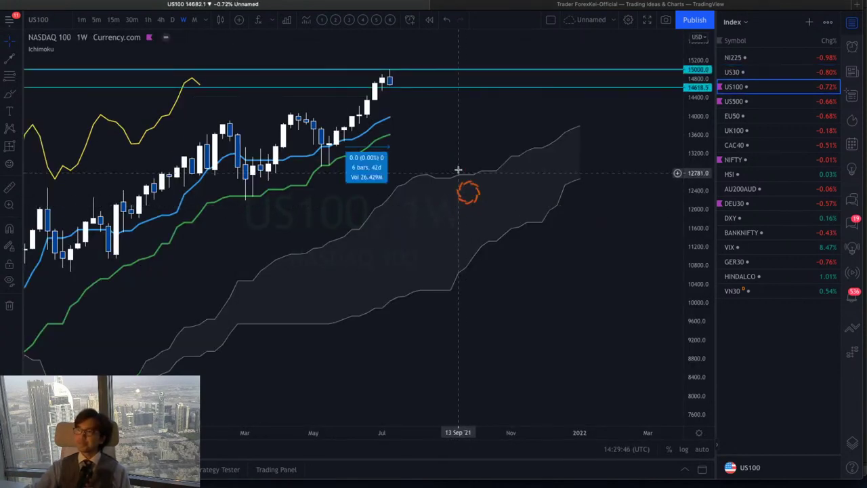
Measure the move over the latest NASDAQ 100 candles and reposition the chart
left_click(389, 153)
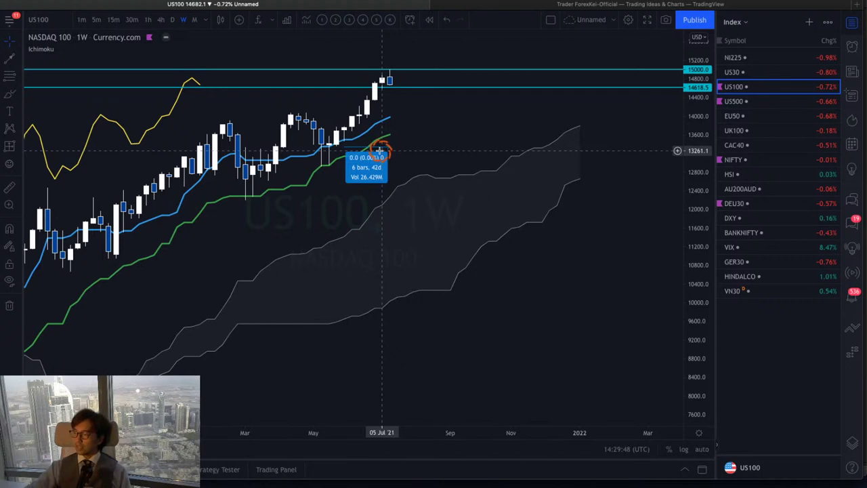
left_click_drag(376, 165, 373, 165)
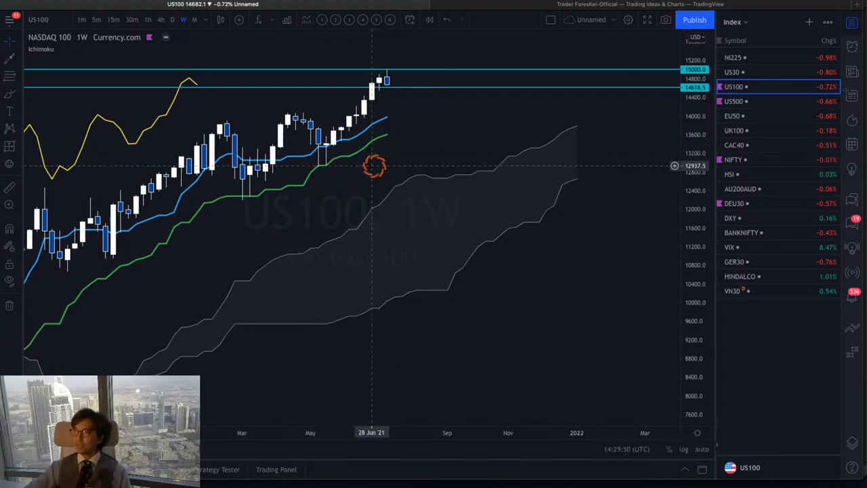
left_click_drag(494, 161, 481, 185)
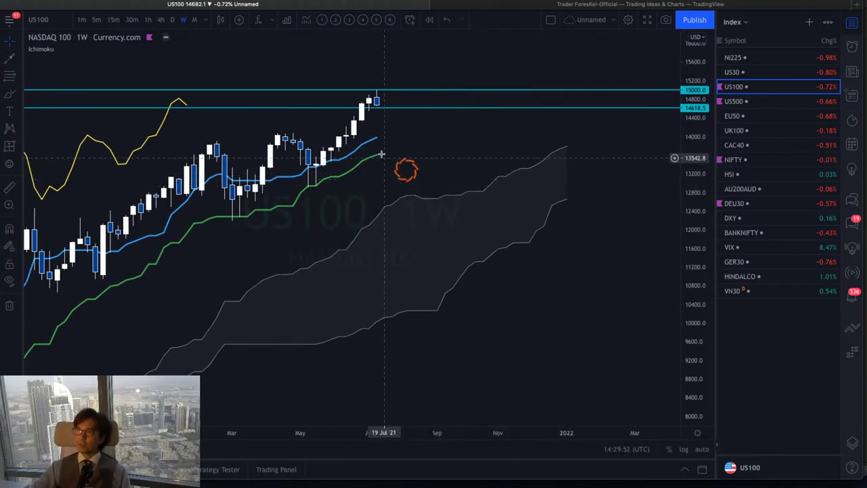
left_click_drag(416, 174, 443, 178)
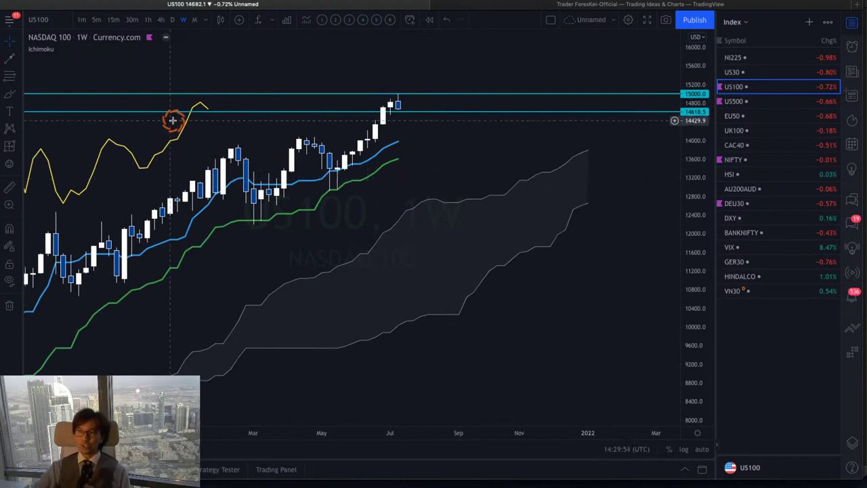
left_click_drag(478, 225, 503, 229)
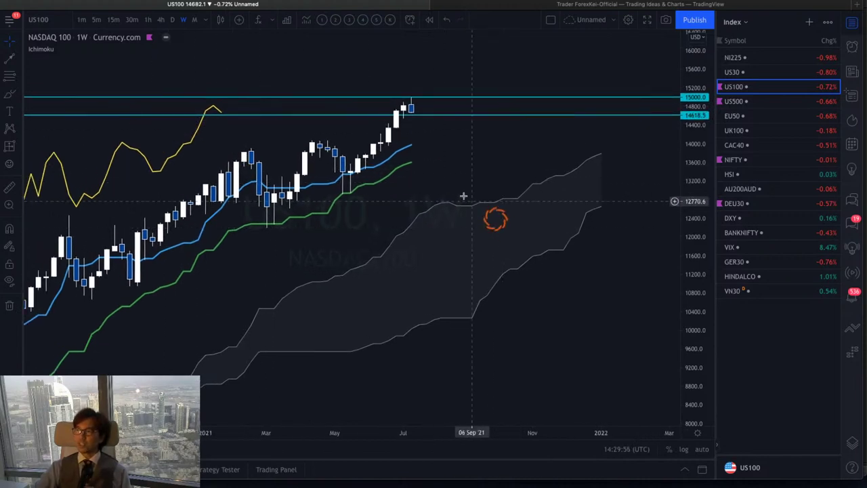
left_click(330, 211)
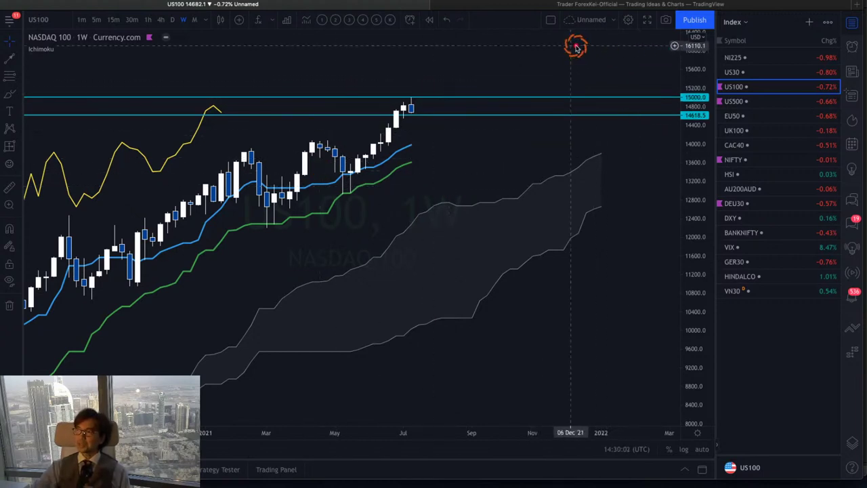
Draw red arrows toward the 15000 line, clear them, and switch to US500
left_click_drag(613, 64, 677, 91)
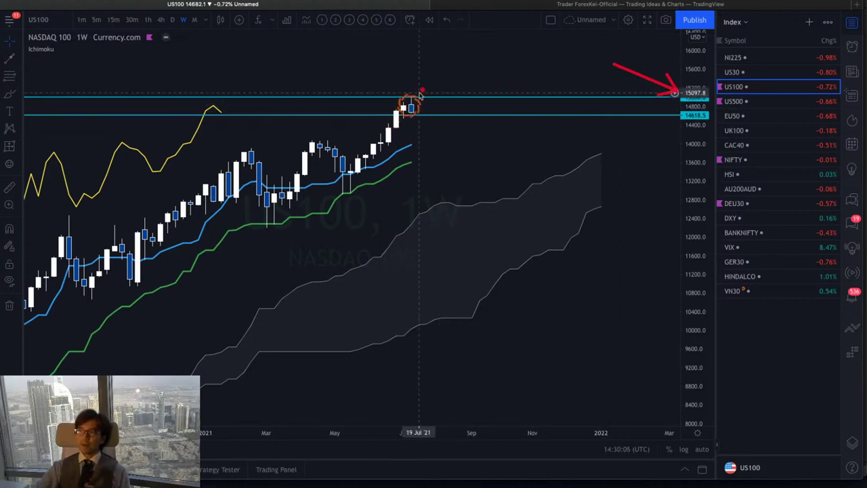
mouse_move(406, 108)
left_mouse_down()
mouse_move(430, 75)
mouse_move(451, 86)
mouse_move(476, 53)
left_mouse_up()
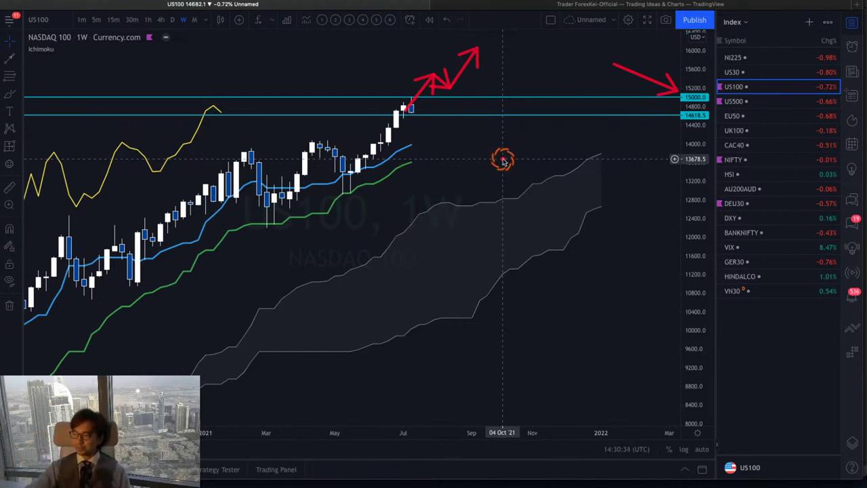
key("Escape")
key("Down")
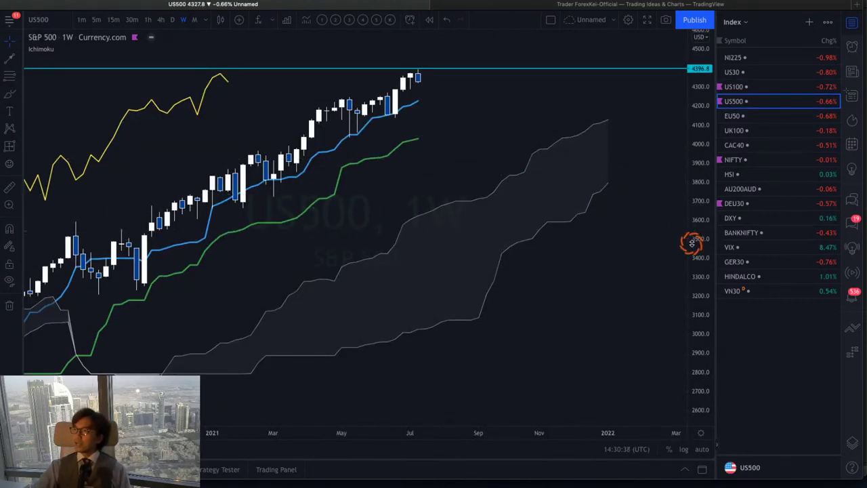
Rescale the S&P 500 price axis and draw red up arrows on the cloud, green and blue lines
left_click_drag(691, 243, 493, 210)
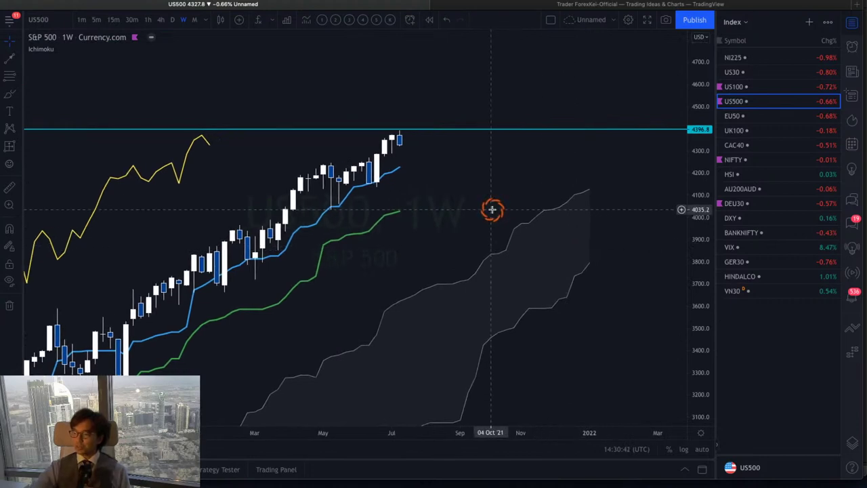
left_click_drag(542, 285, 589, 252)
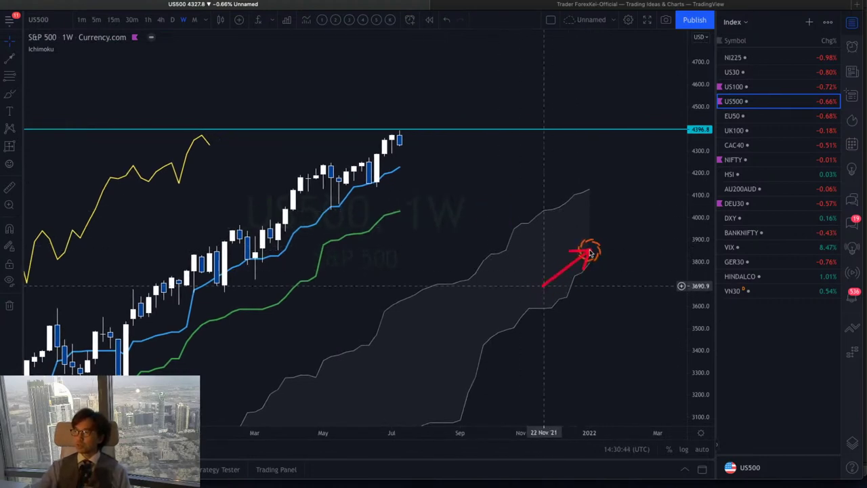
left_click_drag(532, 209, 571, 174)
left_click_drag(394, 239, 432, 216)
left_click_drag(385, 189, 415, 165)
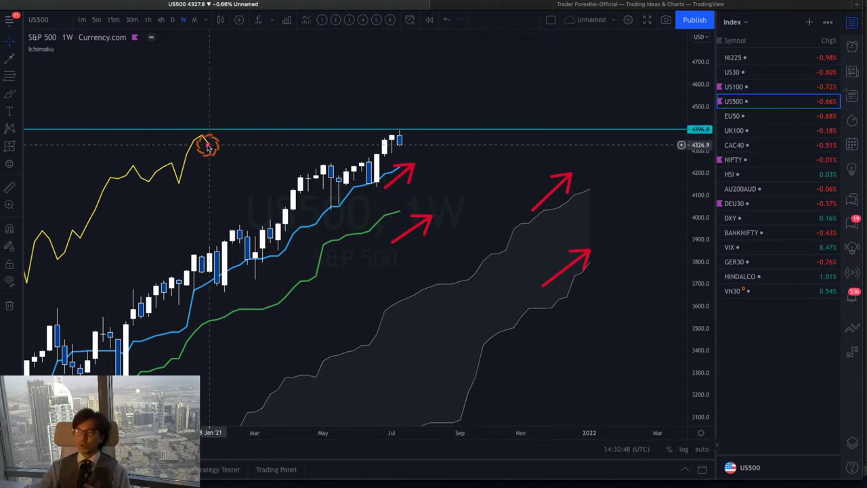
Add red arrows at the yellow line's peak and last candle, clear them, and load EU50
left_click_drag(189, 166, 209, 143)
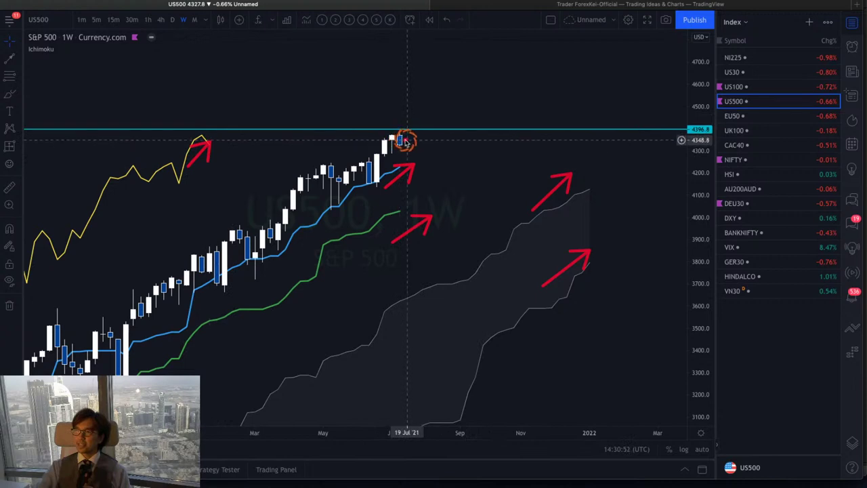
mouse_move(403, 141)
left_mouse_down()
mouse_move(414, 156)
mouse_move(455, 100)
left_mouse_up()
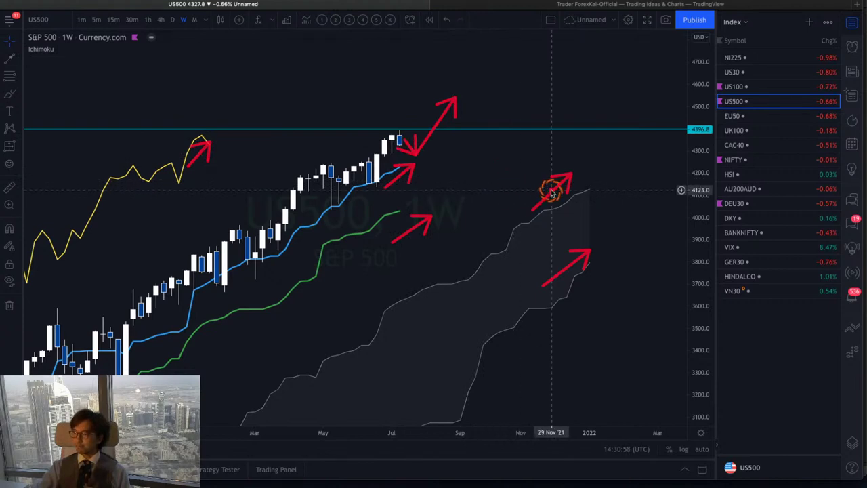
key("Escape")
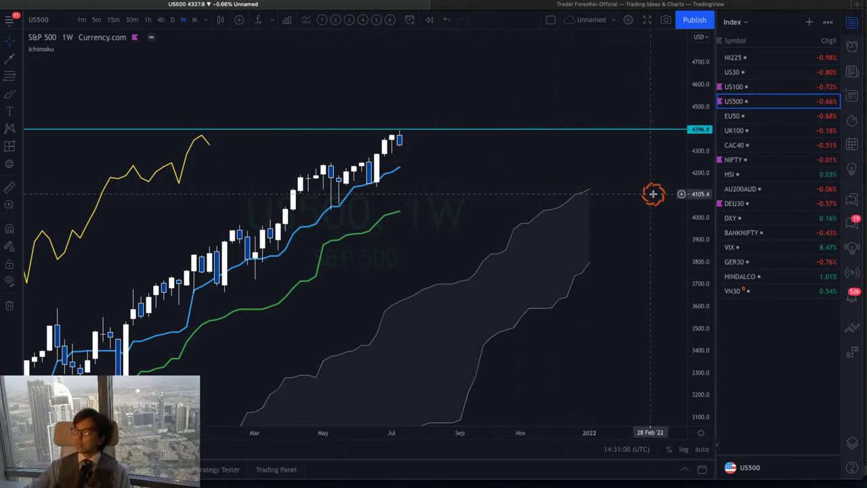
key("Down")
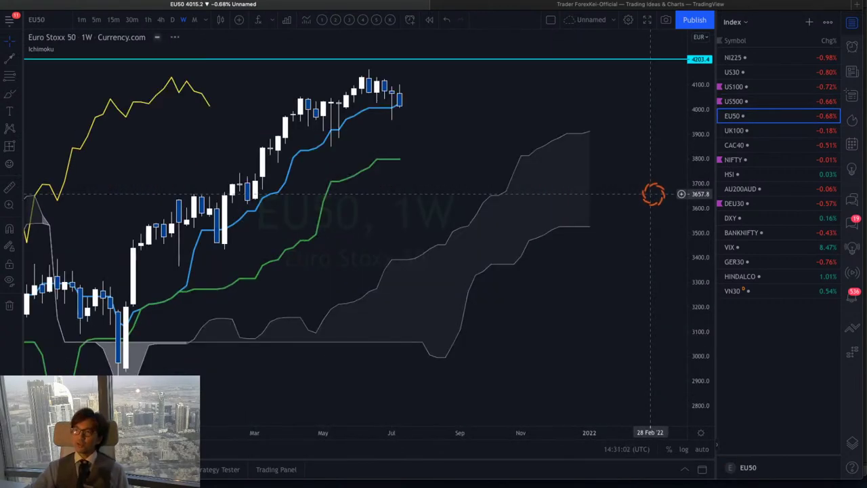
Sketch a red down stroke, a rising arrow and an x at the Euro Stoxx 50's last candle, then load UK100
scroll(416, 160, "right", 3)
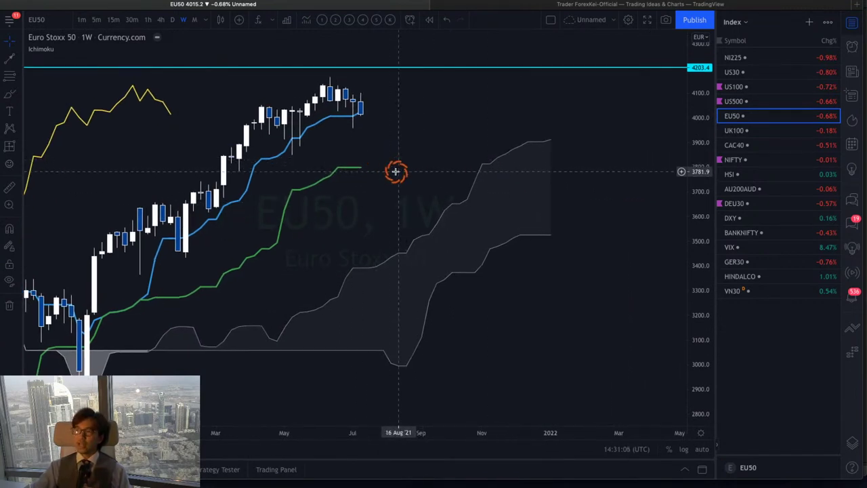
left_click_drag(395, 170, 411, 180)
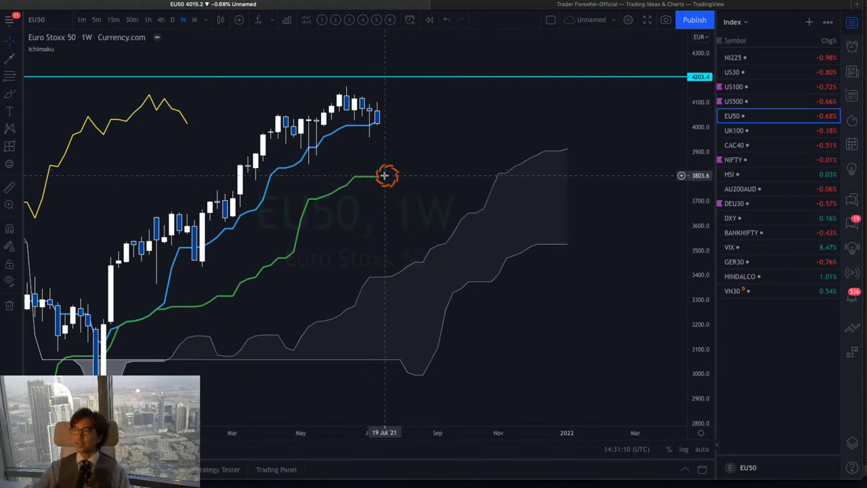
left_click_drag(390, 182, 439, 172)
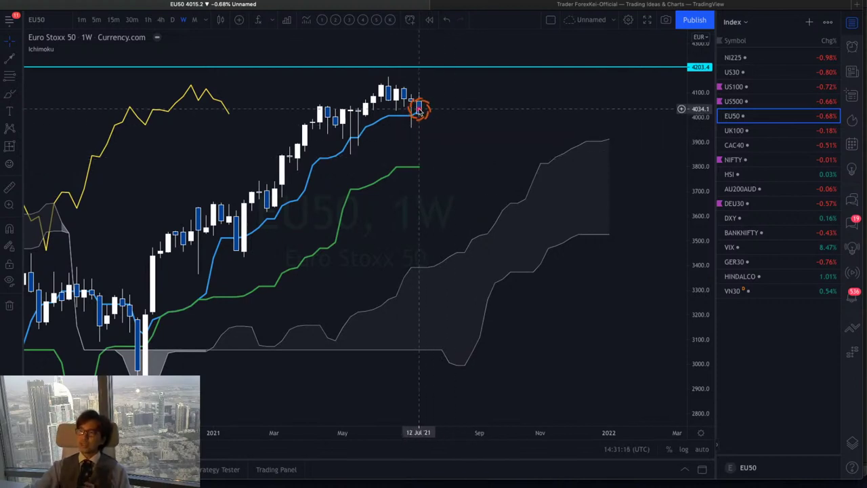
left_click_drag(418, 107, 447, 161)
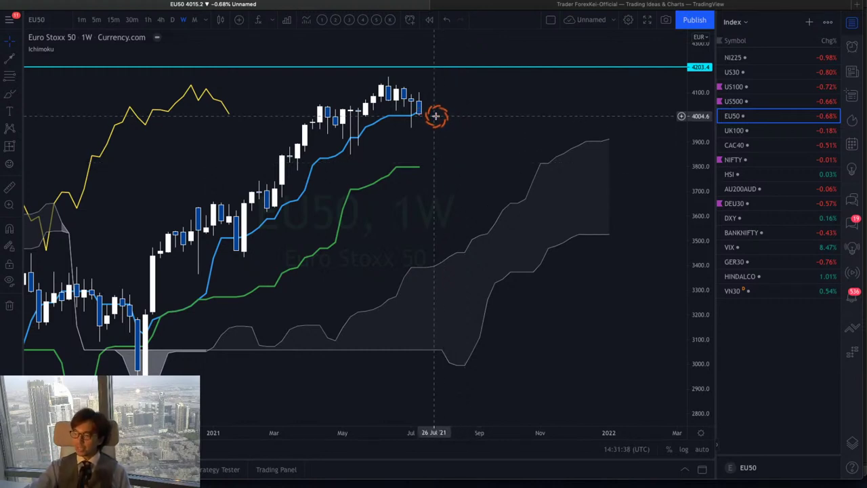
mouse_move(418, 111)
left_mouse_down()
mouse_move(441, 91)
mouse_move(432, 136)
left_mouse_up()
mouse_move(439, 122)
left_mouse_down()
mouse_move(452, 136)
mouse_move(442, 136)
left_mouse_up()
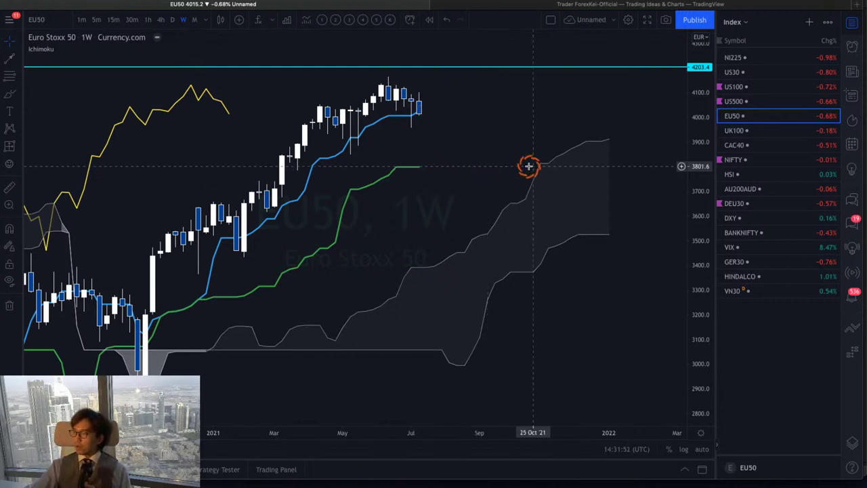
key("Down")
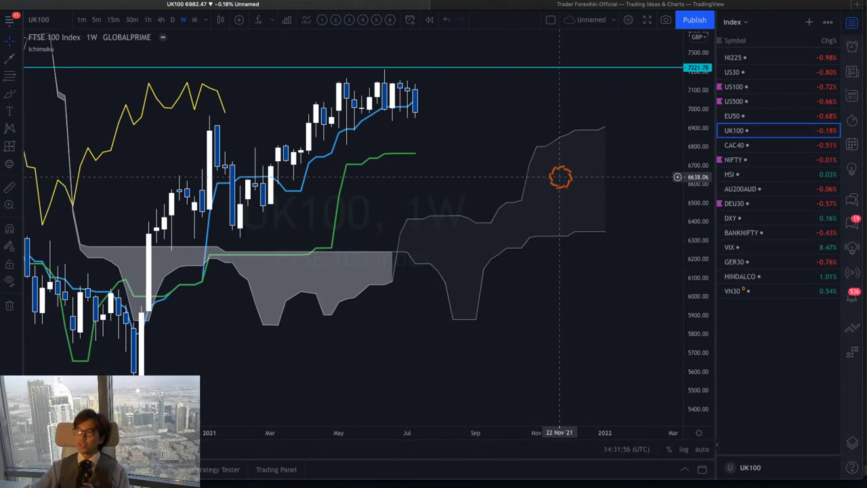
Mark the FTSE 100 with a red circle at the cloud top and red lines on the green line and latest candle
scroll(514, 163, "right", 2)
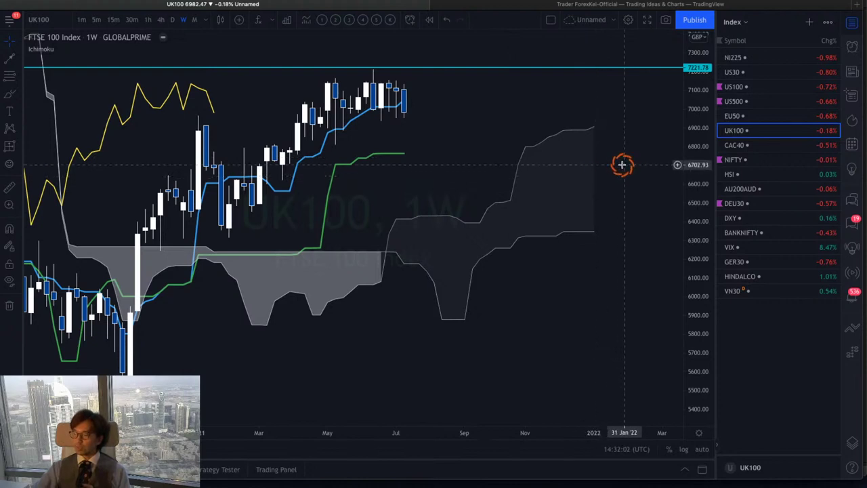
mouse_move(593, 148)
left_mouse_down()
mouse_move(580, 145)
mouse_move(613, 123)
mouse_move(609, 149)
left_mouse_up()
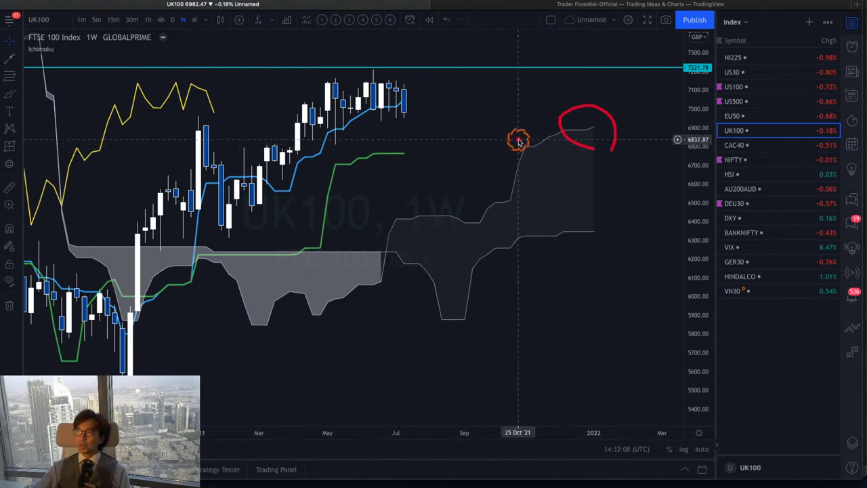
left_click_drag(345, 173, 387, 174)
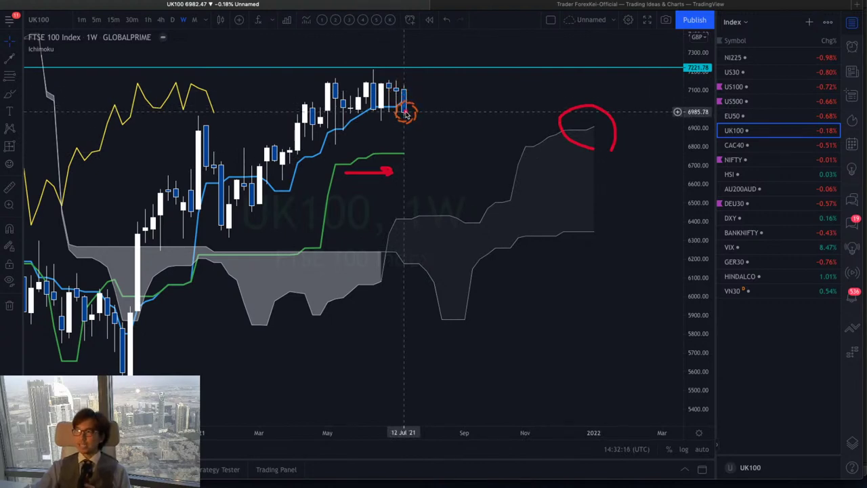
left_click_drag(405, 112, 421, 153)
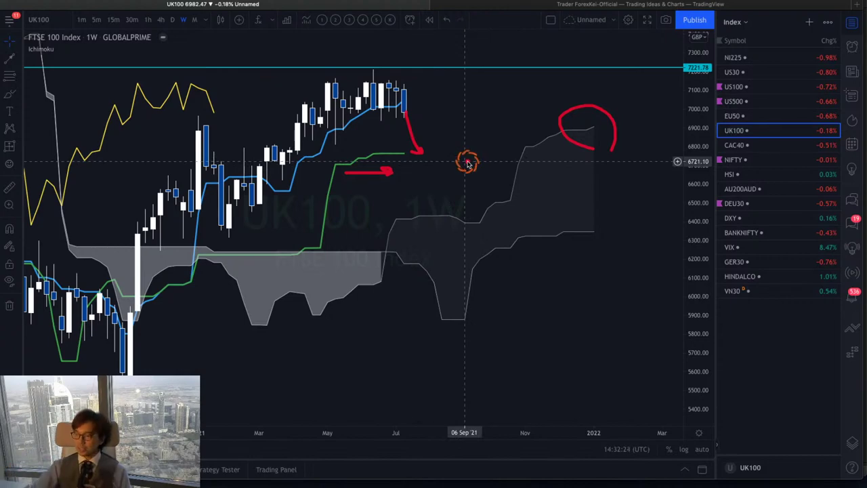
Cancel the accidental symbol search and move to the CAC40 chart
type("D")
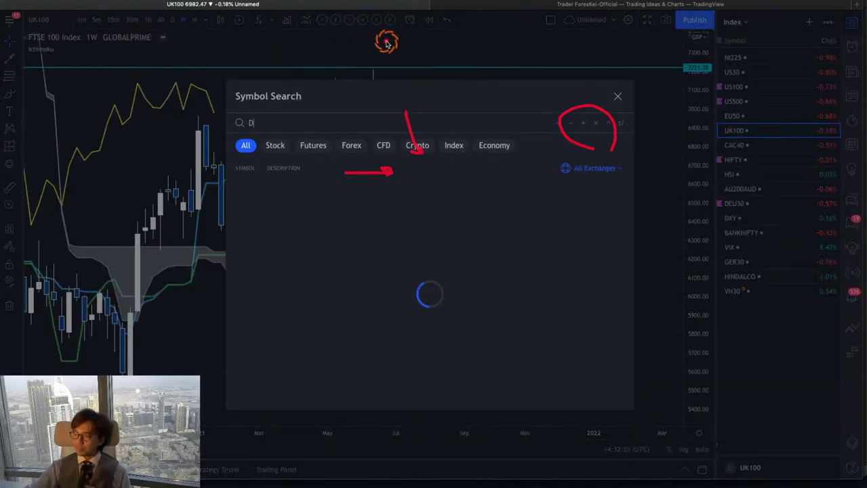
key("Escape")
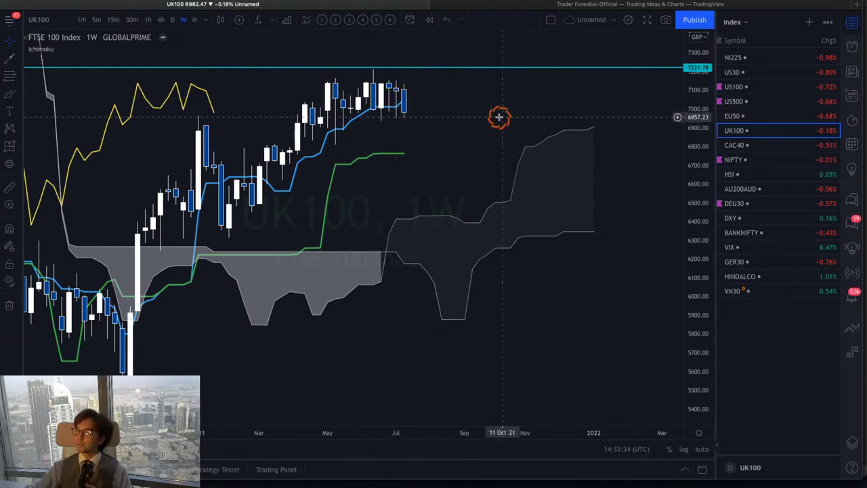
key("Down")
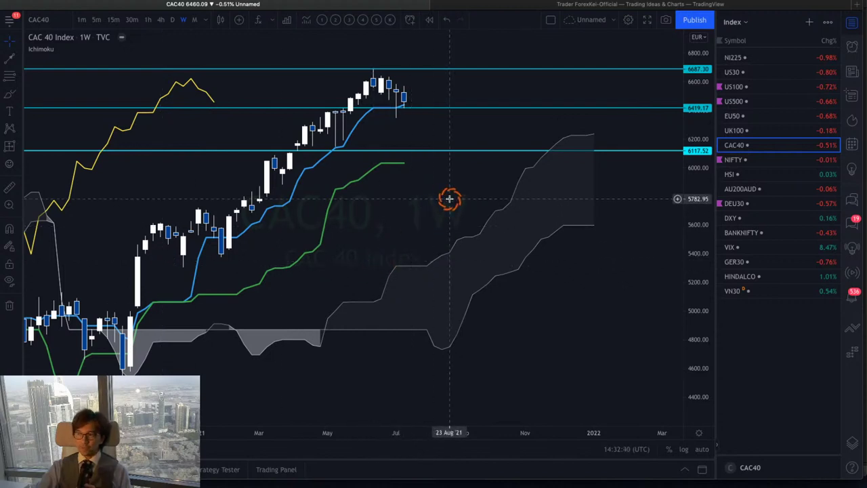
Reposition the CAC 40 chart and dismiss an accidental symbol search
left_click_drag(449, 198, 420, 217)
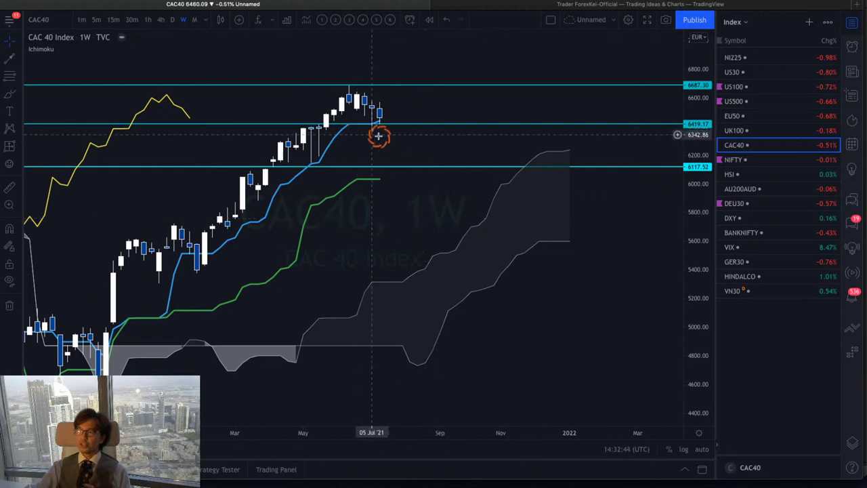
scroll(440, 153, "left", 3)
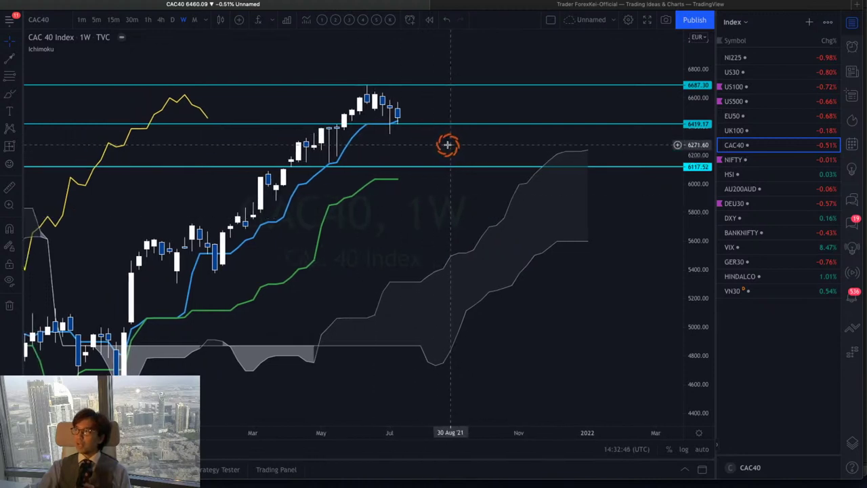
left_click(732, 145)
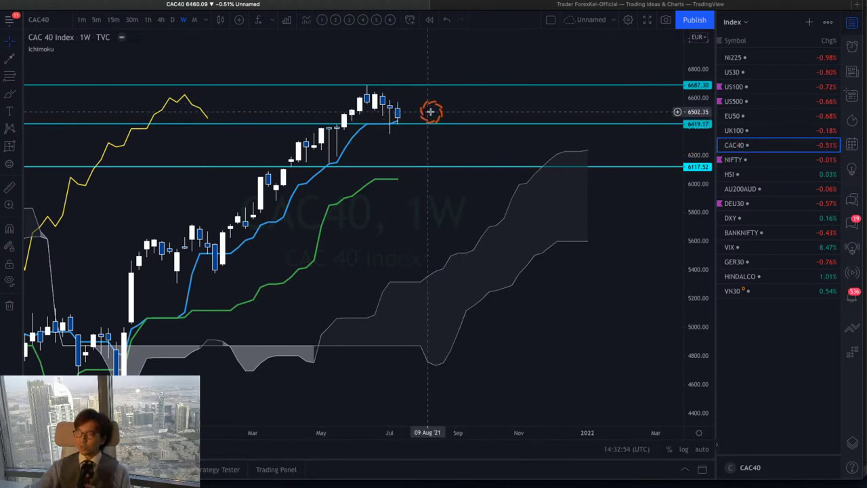
type("x")
key("Escape")
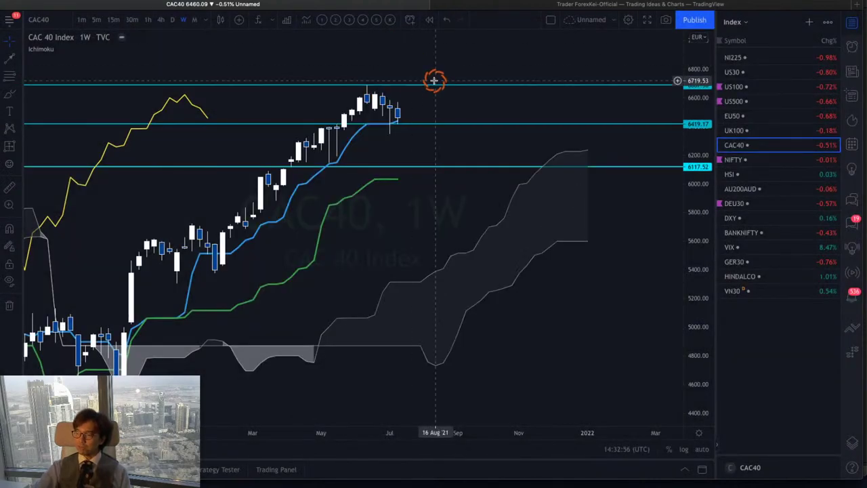
Draw red arrows up past 6687.30 and down toward 6117.52, then move to NIFTY
left_click(405, 112)
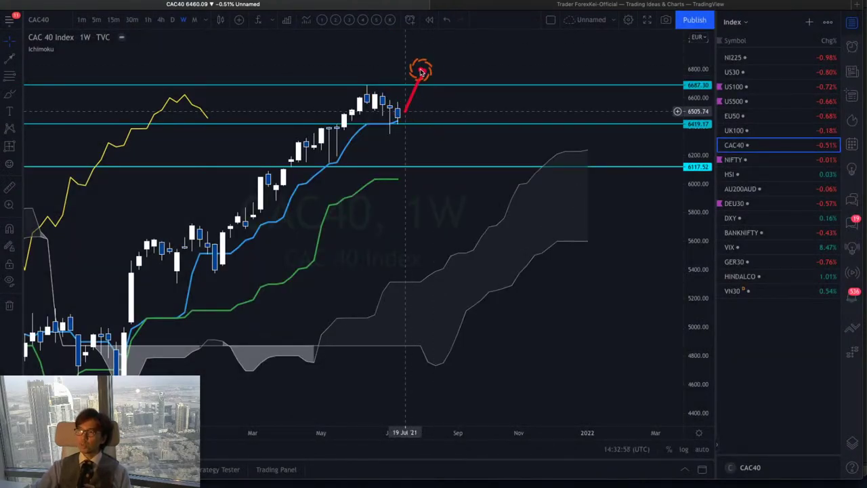
left_click(421, 70)
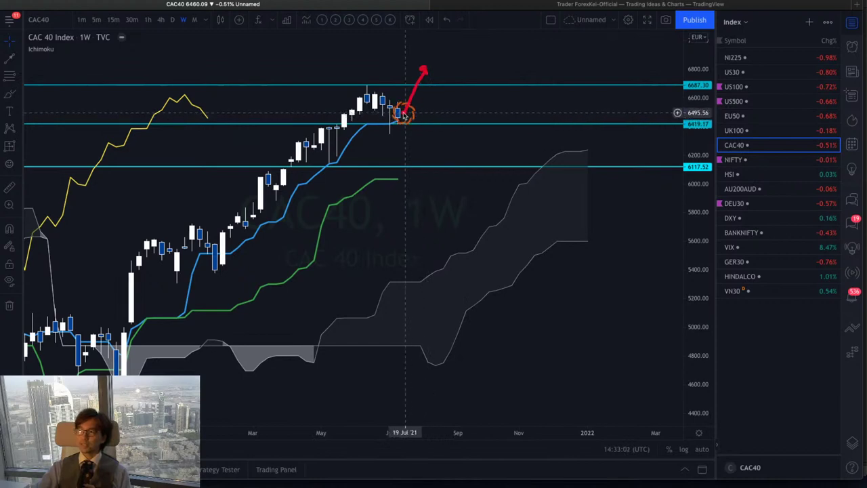
left_click_drag(408, 131, 429, 168)
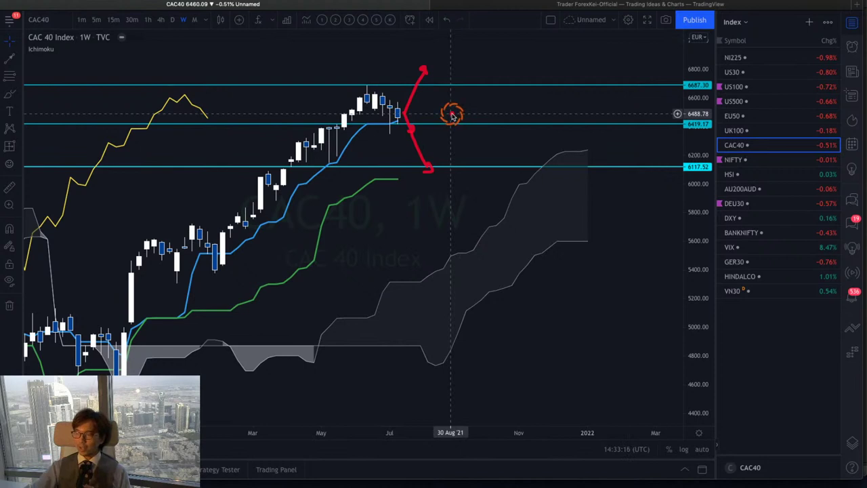
key("Down")
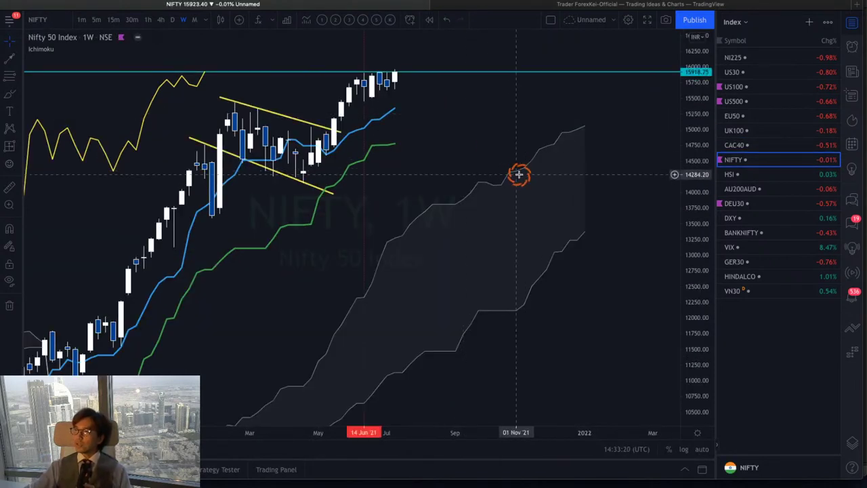
Draw red arrows and circles on the Nifty cloud, green line end, blue line and yellow peak
left_click_drag(476, 155, 487, 176)
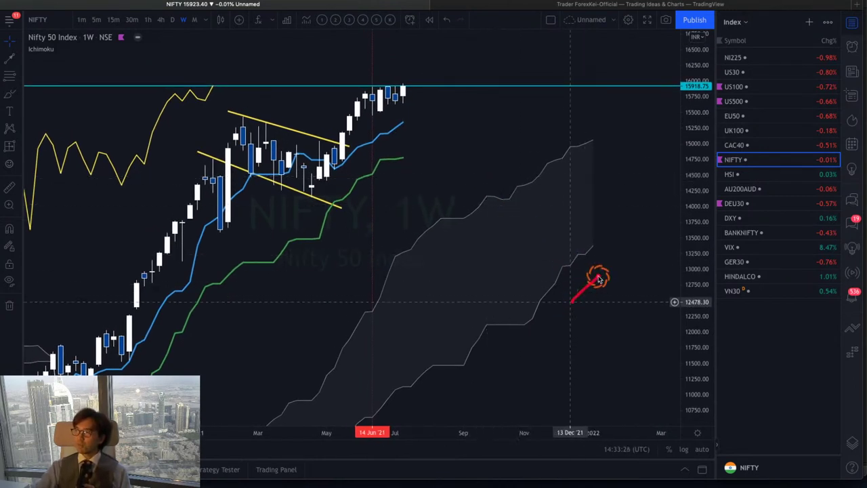
left_click_drag(598, 279, 604, 272)
mouse_move(523, 156)
left_mouse_down()
mouse_move(563, 122)
mouse_move(573, 131)
left_mouse_up()
mouse_move(586, 248)
left_mouse_down()
mouse_move(525, 224)
mouse_move(586, 170)
mouse_move(597, 259)
left_mouse_up()
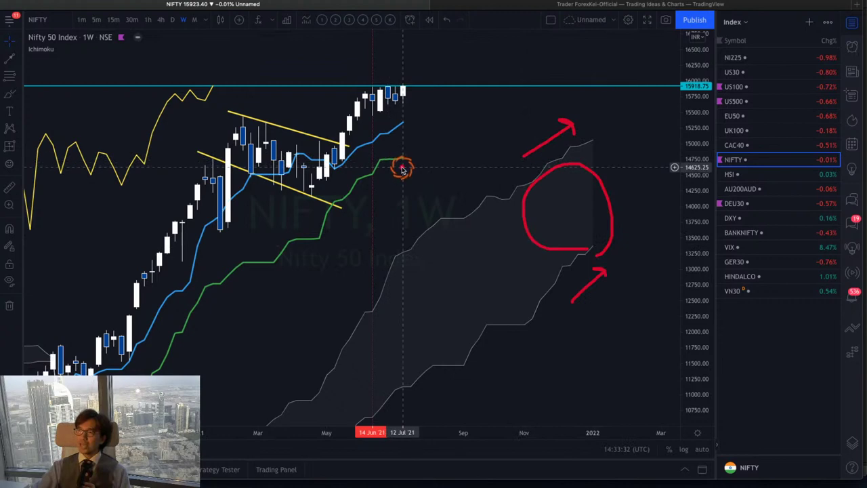
mouse_move(400, 164)
left_mouse_down()
mouse_move(386, 153)
mouse_move(416, 153)
mouse_move(399, 178)
mouse_move(407, 167)
left_mouse_up()
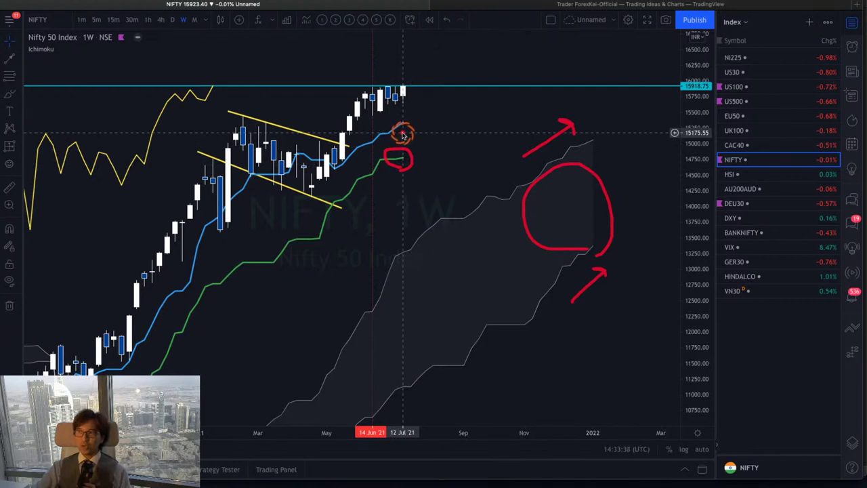
left_click_drag(402, 133, 418, 122)
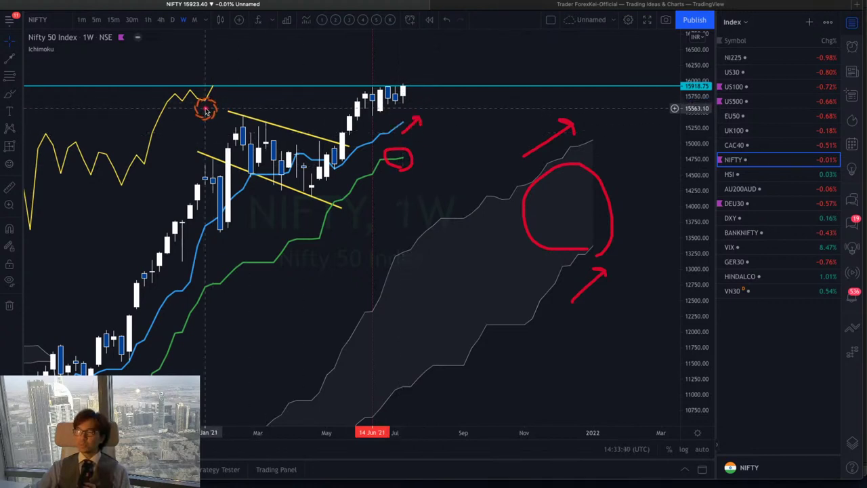
mouse_move(206, 110)
left_mouse_down()
mouse_move(179, 89)
mouse_move(215, 85)
mouse_move(207, 107)
left_mouse_up()
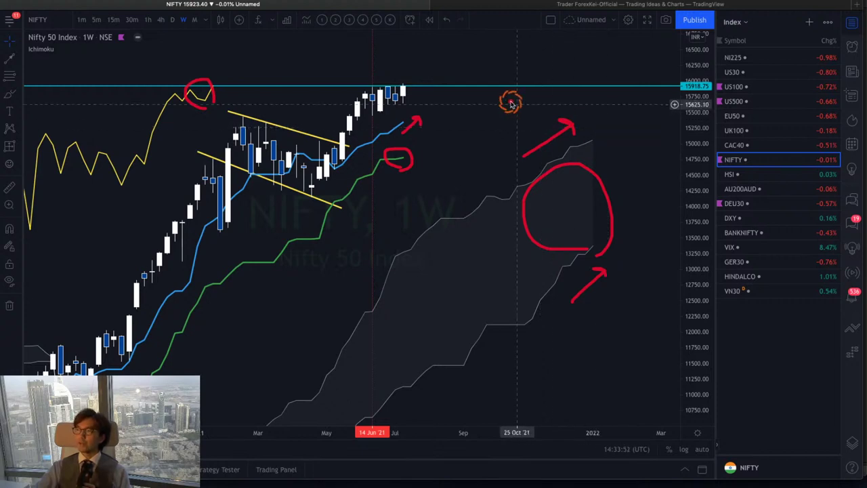
Place a horizontal line at 16004.90, remove the red drawings, and move to HSI
left_click(452, 81)
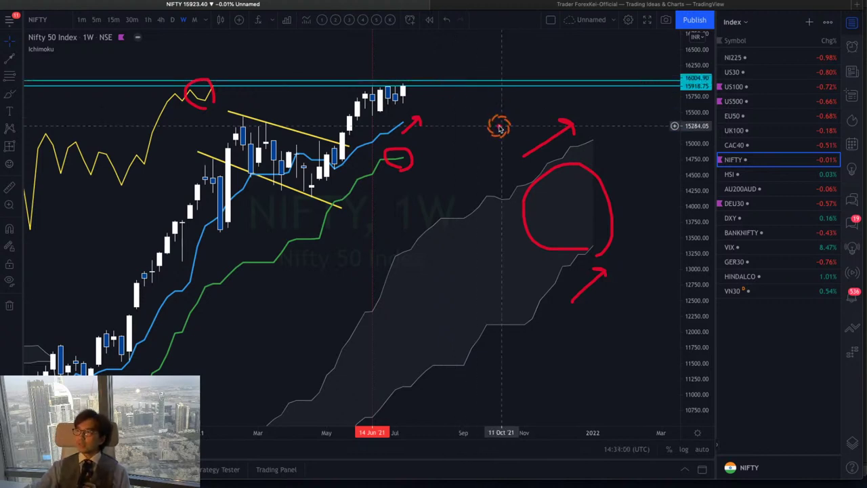
key("e")
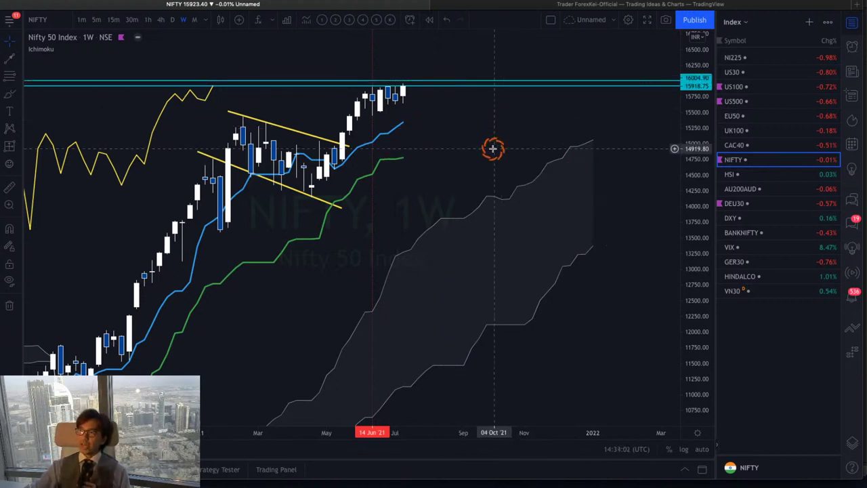
left_click_drag(501, 149, 508, 160)
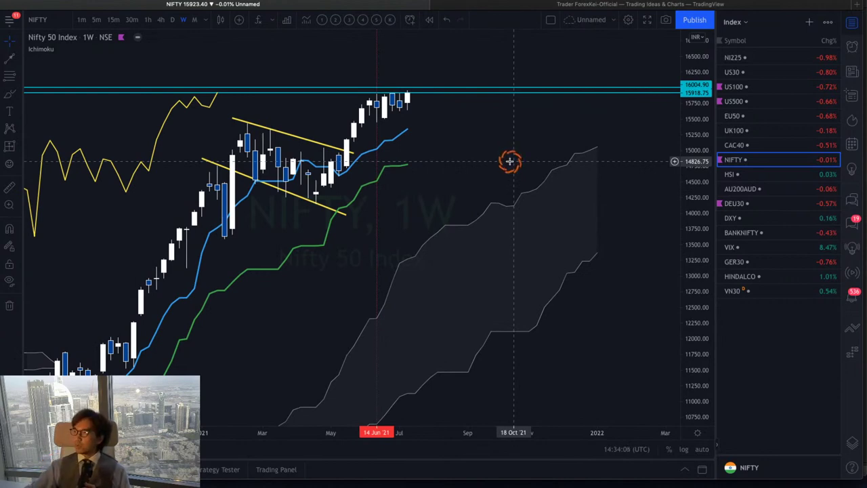
key("Down")
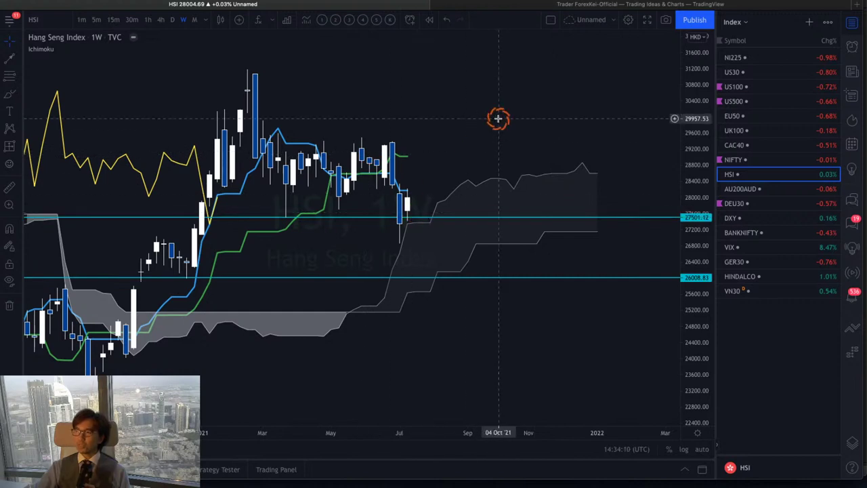
Step the HSI chart back one weekly bar, then load AU200AUD and reposition its view
key("Left")
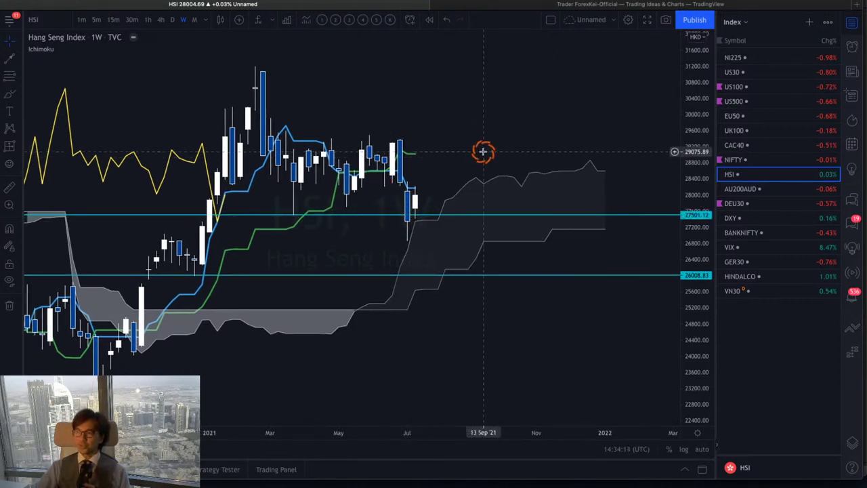
key("Down")
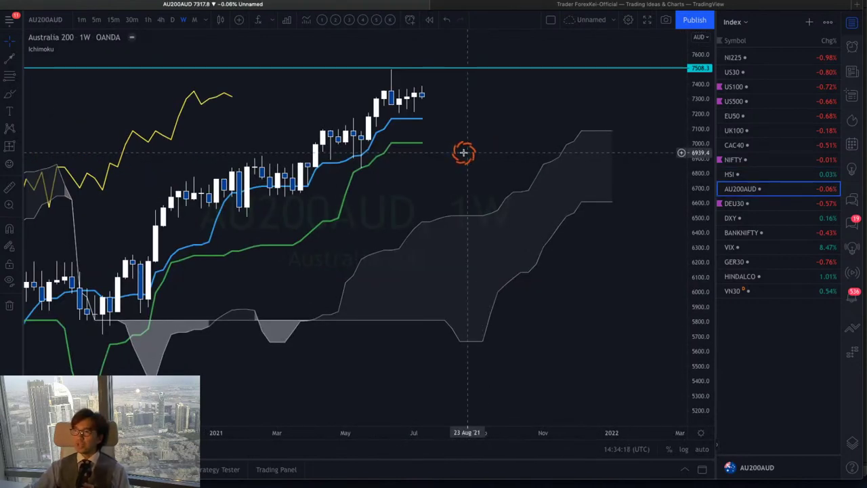
left_click_drag(513, 153, 469, 161)
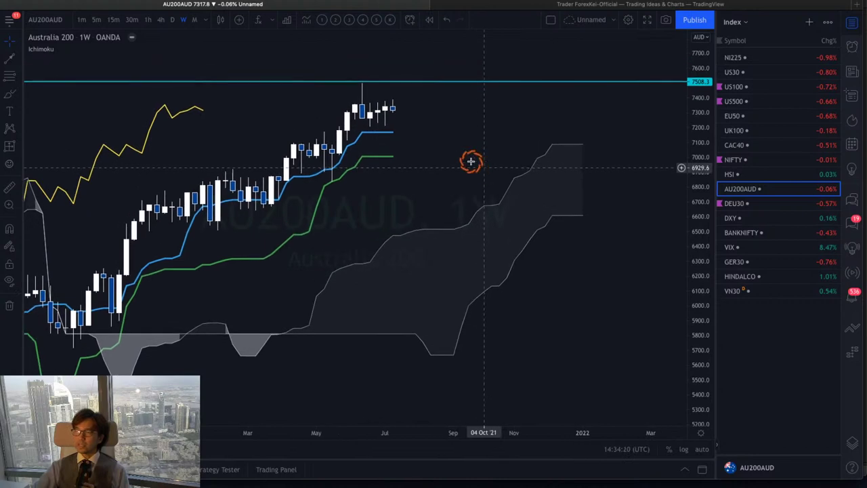
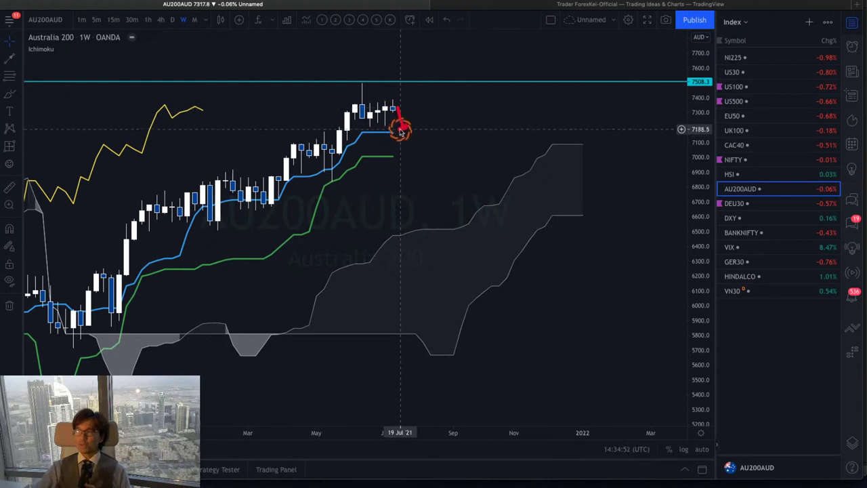
Draw a red upward arrow after the latest Australia 200 weekly candles
mouse_move(408, 130)
left_mouse_down()
mouse_move(439, 76)
mouse_move(445, 87)
left_mouse_up()
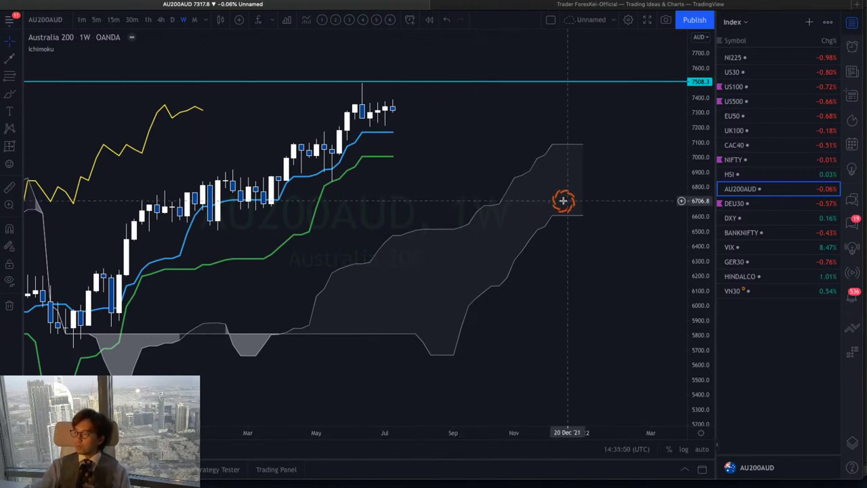
Move down the watchlist to the DEU30 DAX Index chart
key("Down")
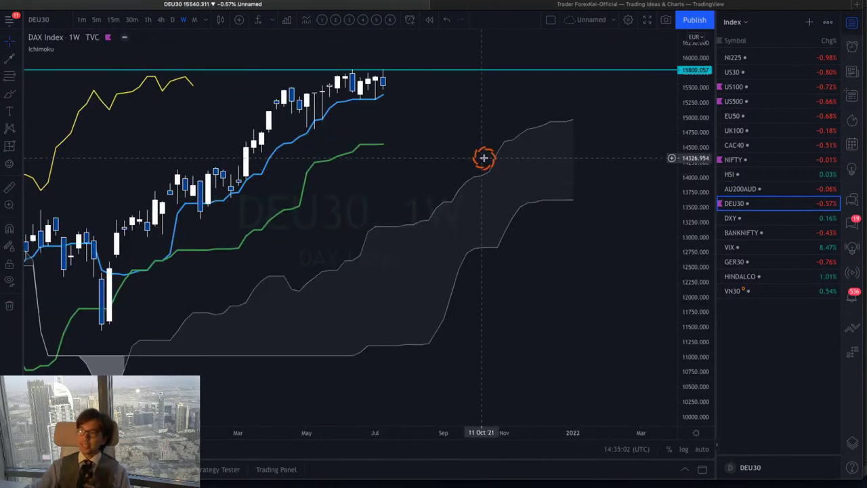
Sketch a red up arrow, a line along the highs and a rising trendline on DAX, then clear them and move to DXY
left_click_drag(441, 140, 451, 153)
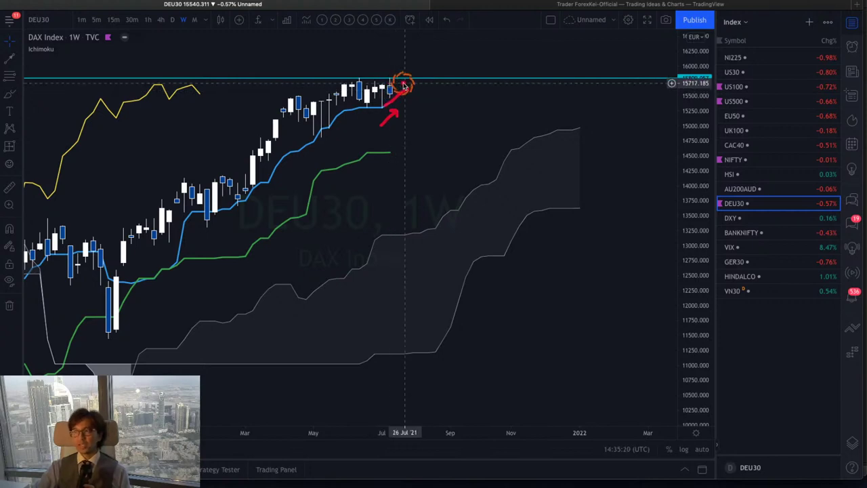
left_click_drag(404, 85, 408, 64)
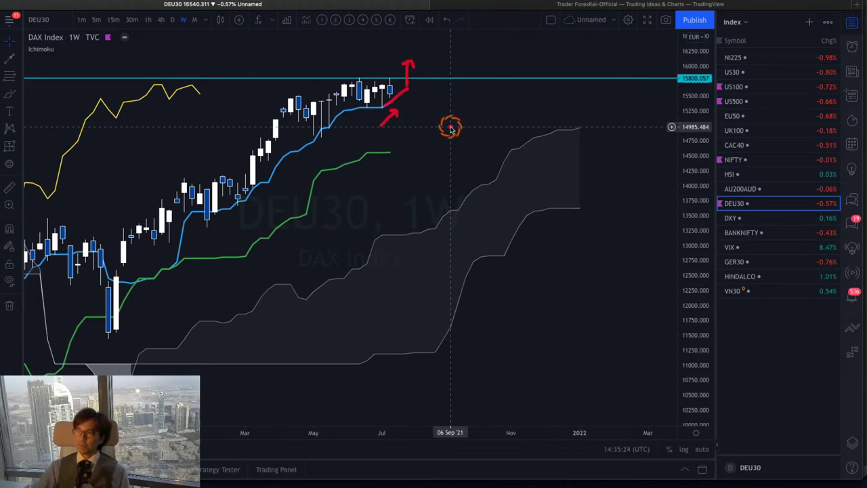
left_click_drag(332, 84, 405, 82)
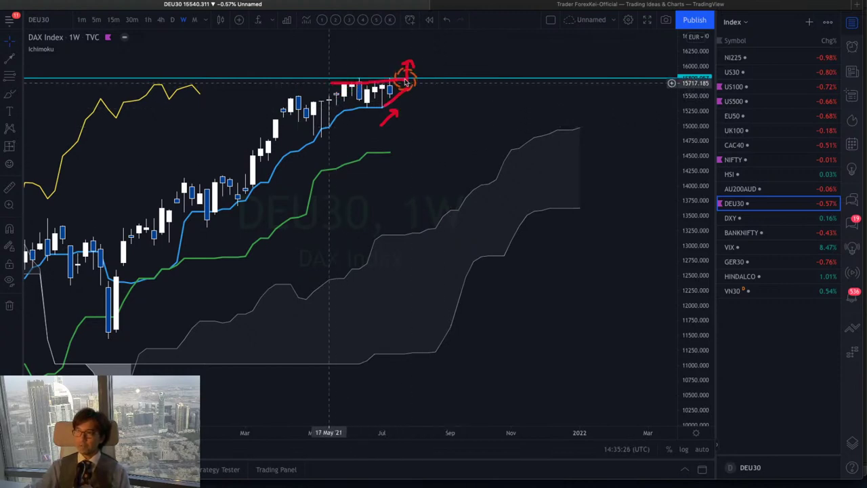
left_click_drag(308, 144, 407, 85)
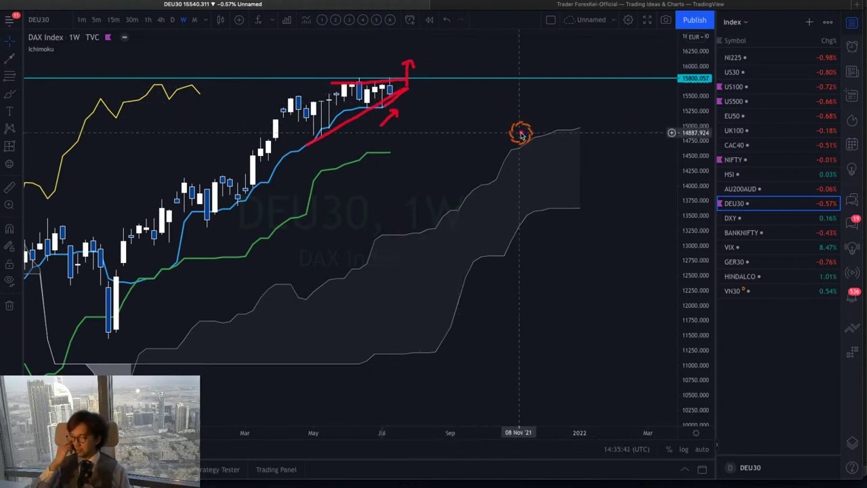
key("Escape")
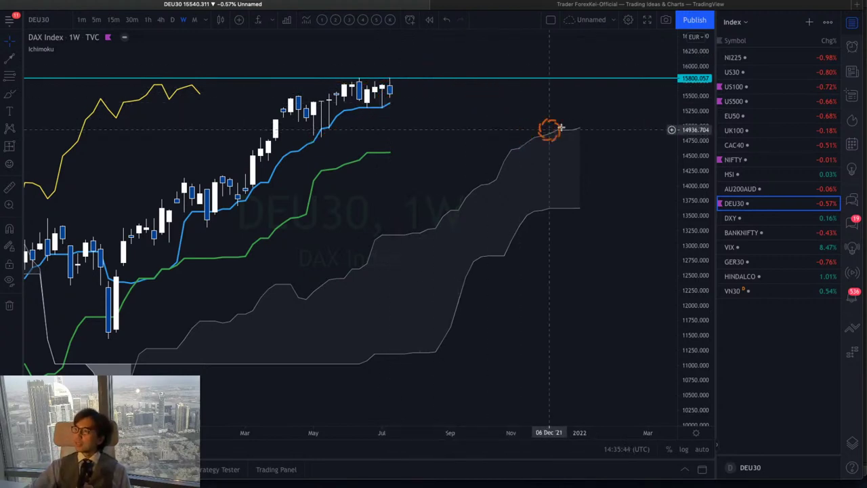
key("Down")
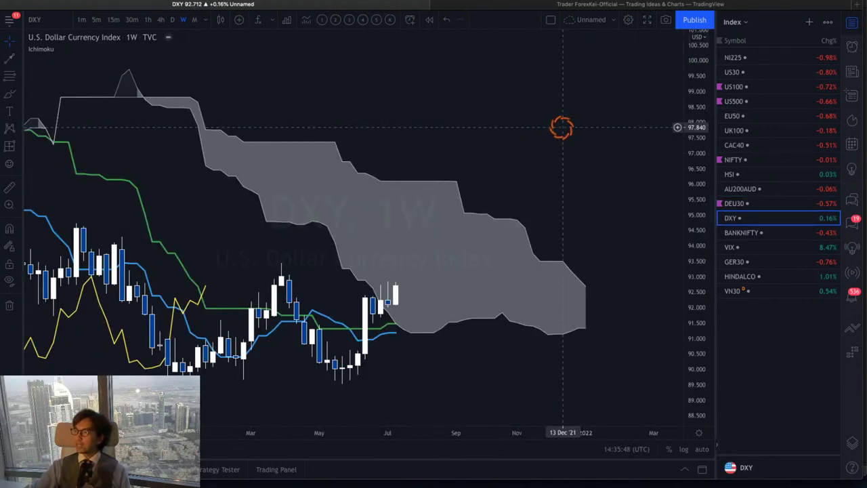
Reselect the DEU30 DAX Index chart in the watchlist
key("Up")
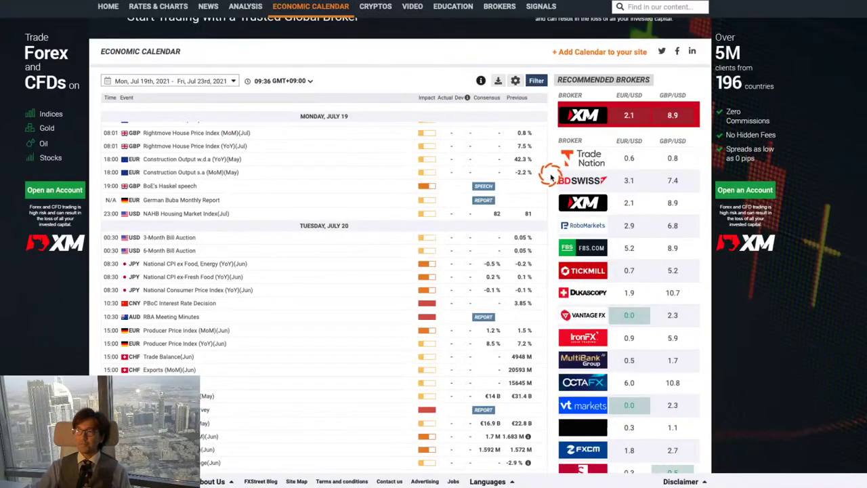
Scroll from Wednesday July 21 down to Friday July 23's PMI and retail sales releases
scroll(550, 176, "down", 2)
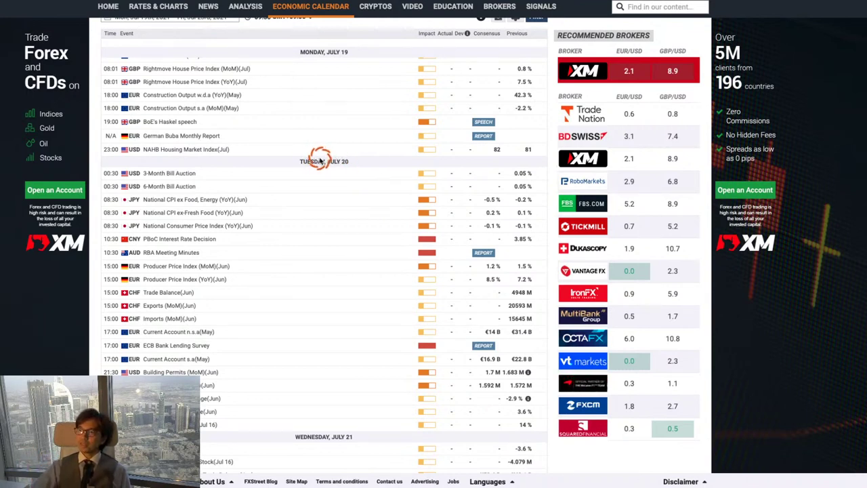
scroll(328, 161, "up", 1)
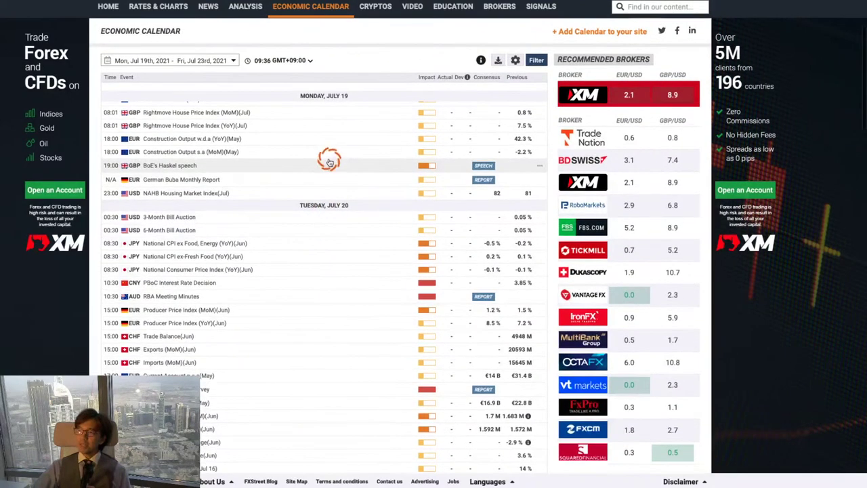
scroll(338, 246, "down", 2)
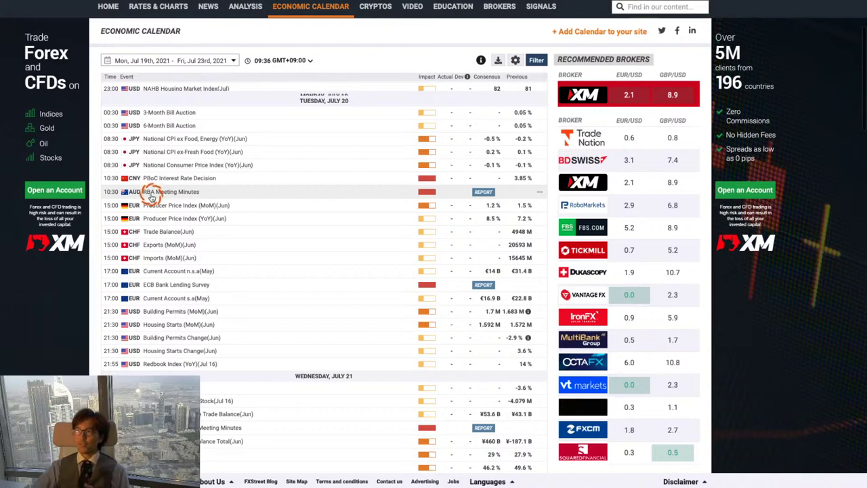
scroll(282, 217, "down", 1)
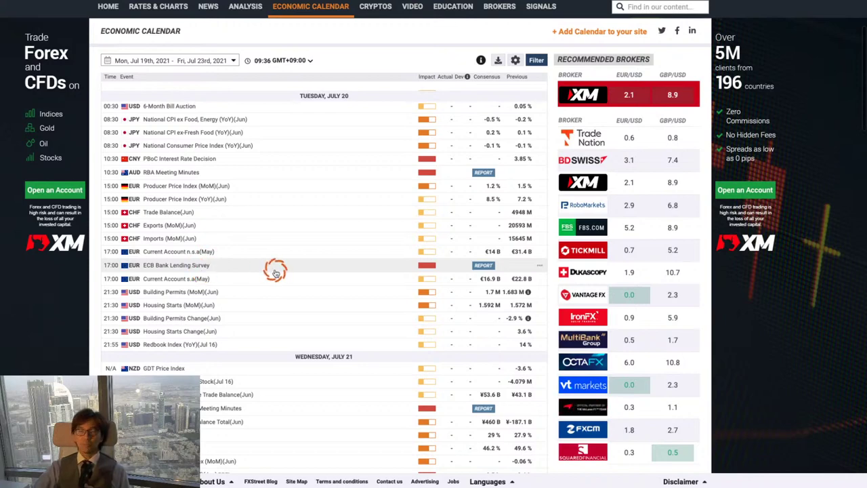
scroll(332, 269, "down", 3)
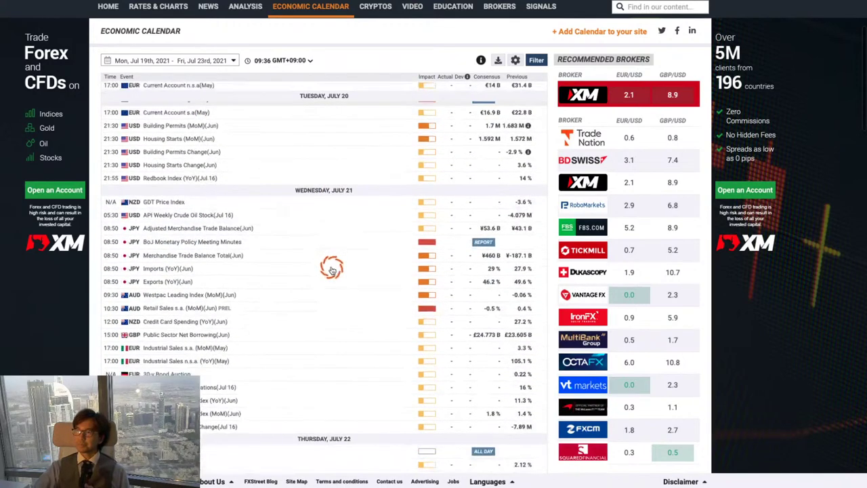
scroll(331, 269, "down", 1)
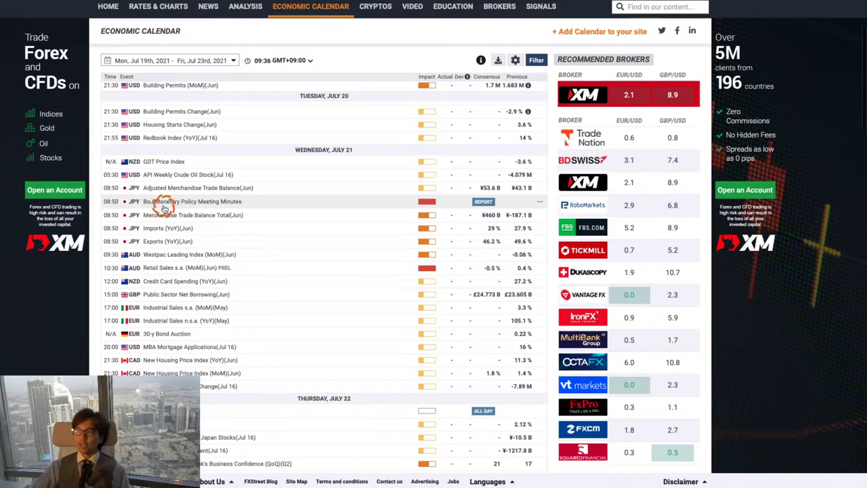
scroll(323, 238, "down", 1)
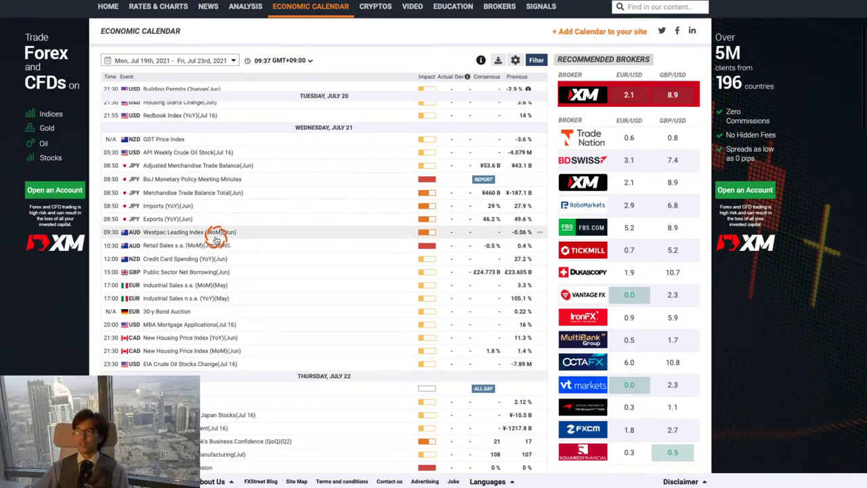
scroll(276, 246, "down", 5)
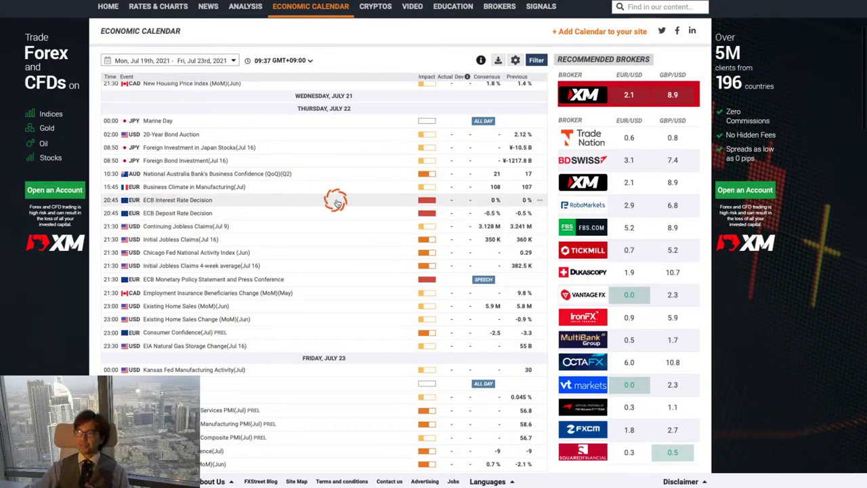
scroll(336, 217, "up", 1)
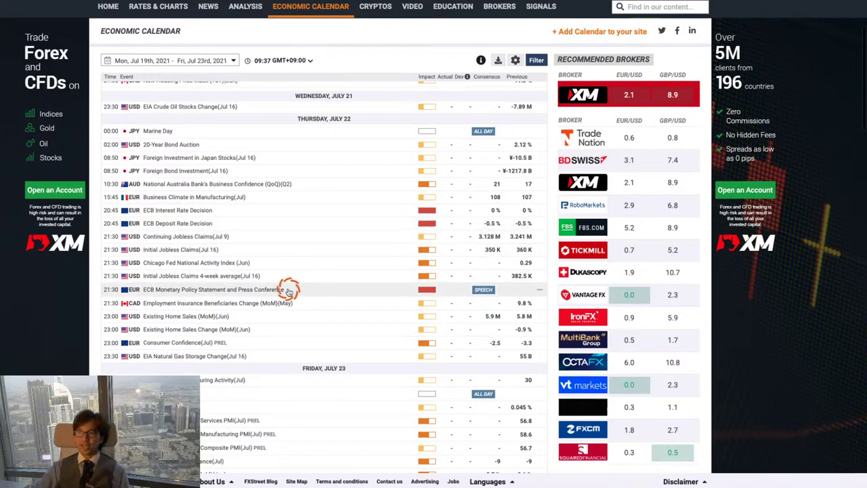
scroll(319, 267, "down", 2)
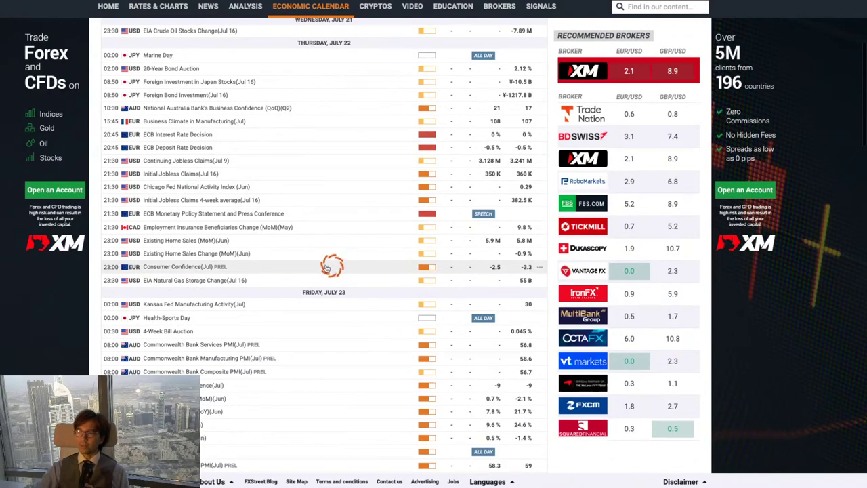
scroll(391, 288, "down", 1)
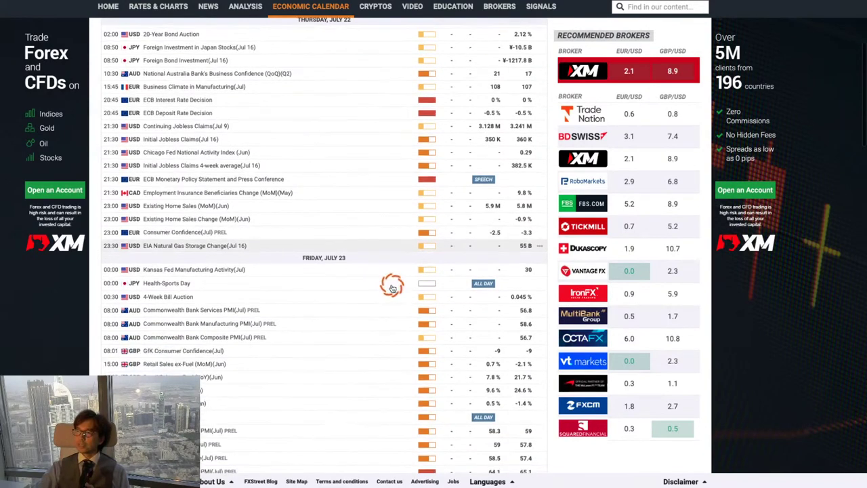
scroll(392, 287, "down", 3)
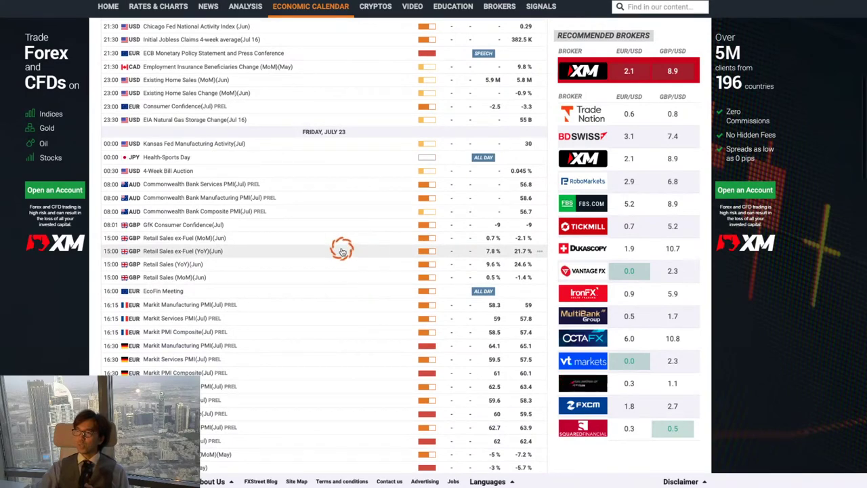
scroll(342, 250, "down", 4)
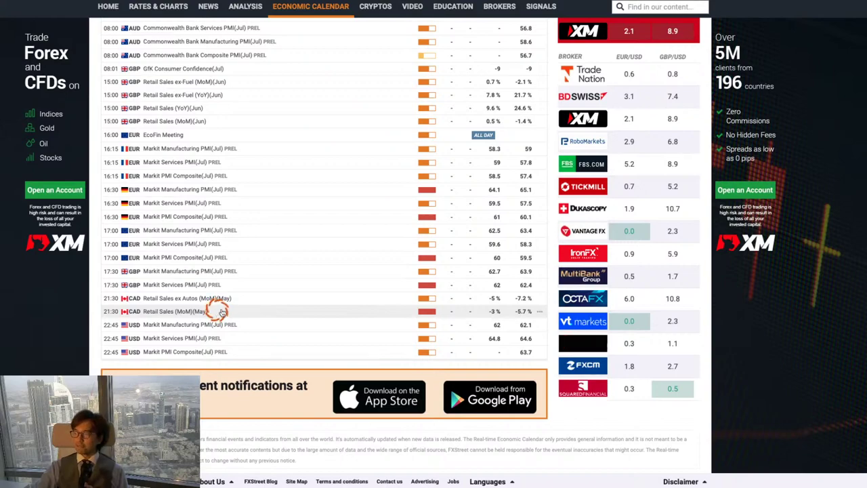
Scroll back up to Monday July 19, then down again through Friday's releases
scroll(300, 303, "up", 5)
scroll(300, 303, "up", 10)
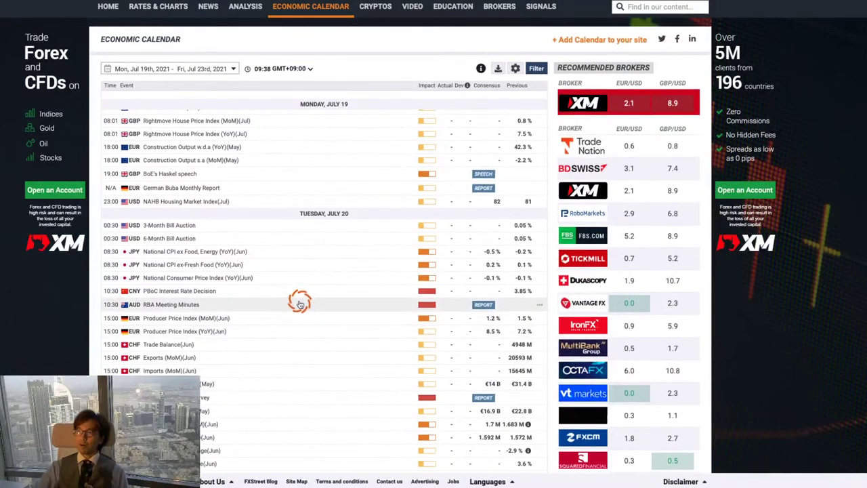
scroll(299, 303, "down", 2)
scroll(299, 303, "down", 5)
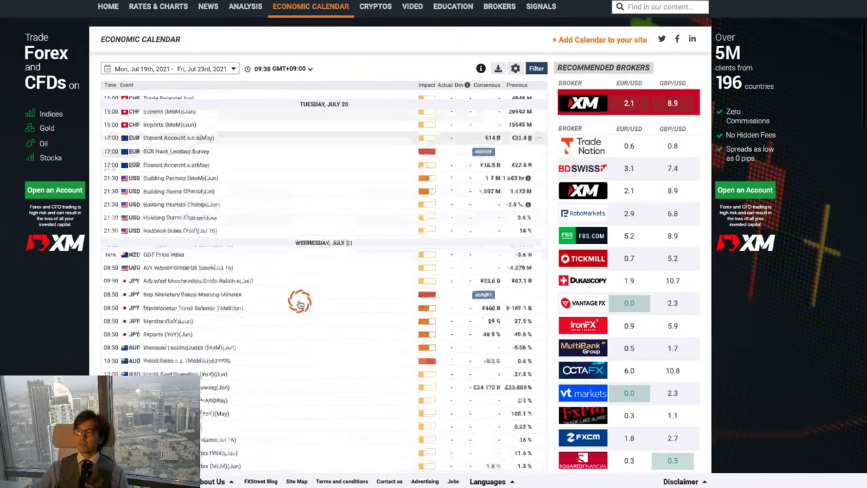
scroll(299, 302, "down", 7)
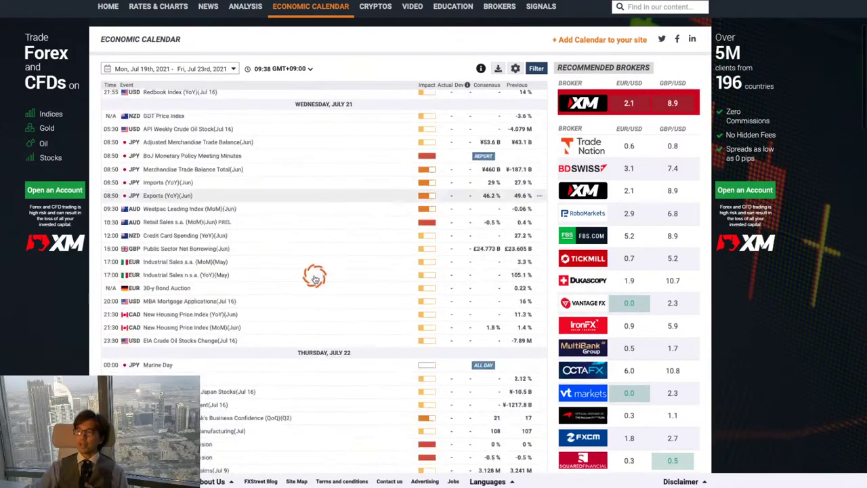
scroll(314, 277, "down", 1)
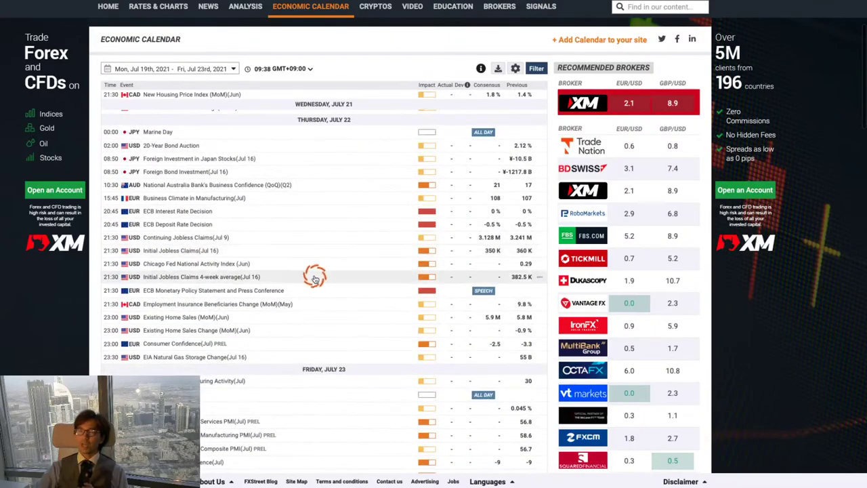
scroll(314, 278, "down", 10)
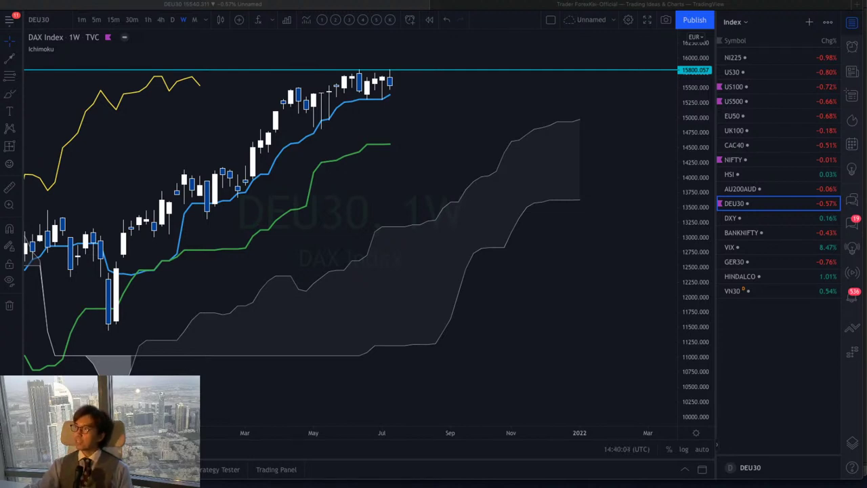
Open the NIFTY weekly chart and pan until the latest candles sit beside its yellow trendlines
left_click(611, 202)
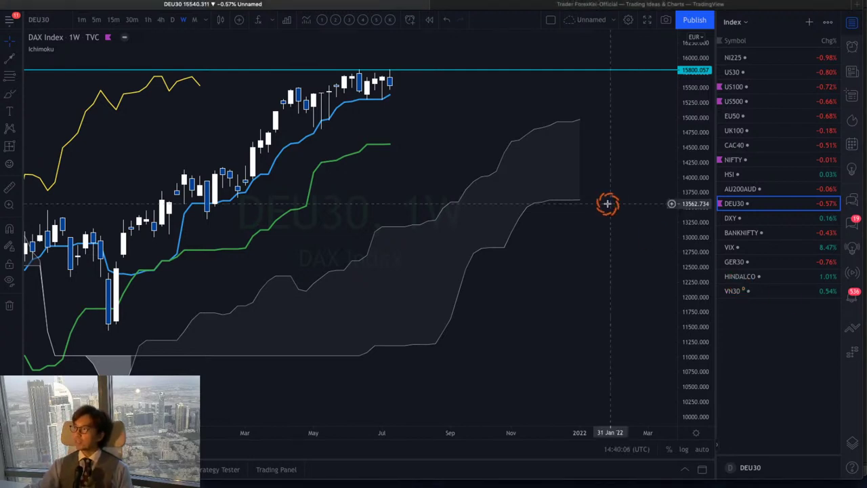
left_click(749, 158)
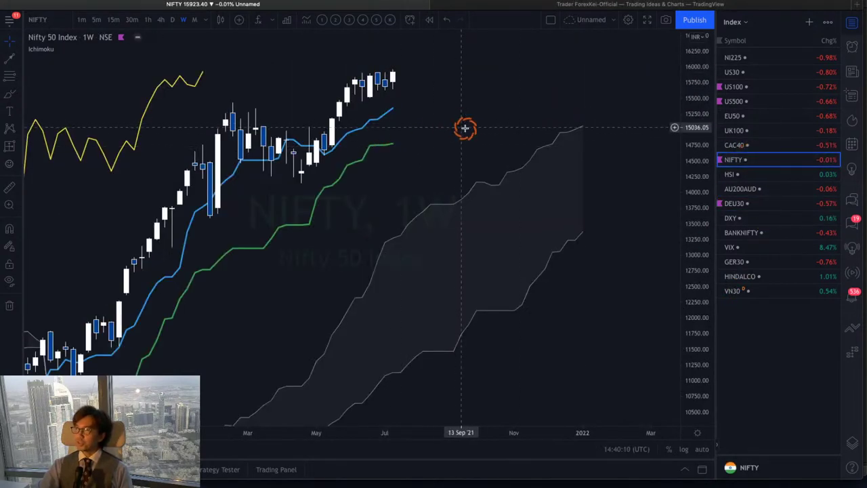
left_click_drag(464, 128, 503, 161)
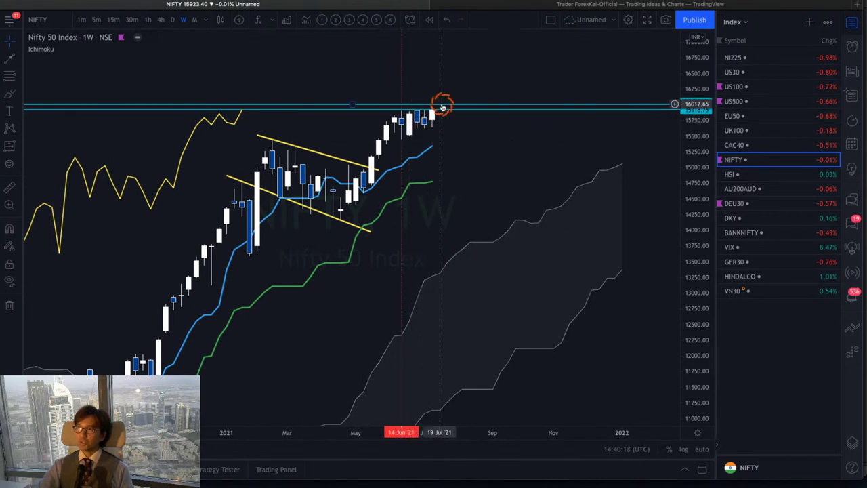
left_click_drag(481, 193, 441, 205)
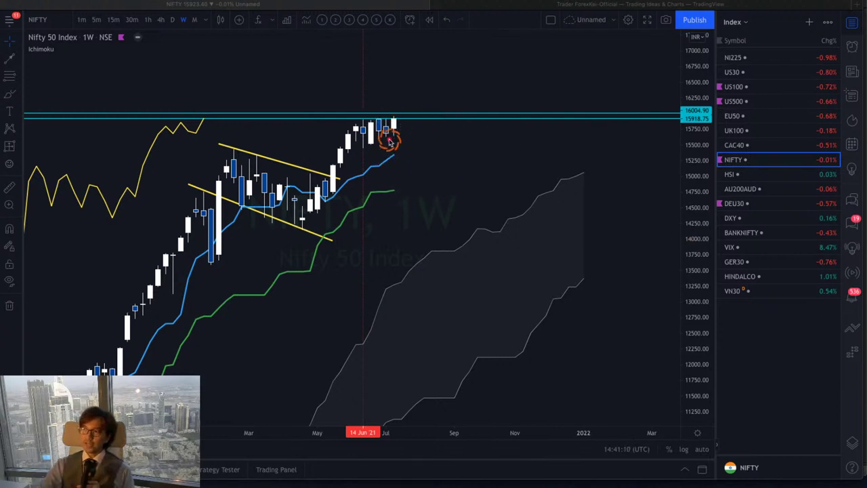
mouse_move(394, 126)
left_mouse_down()
mouse_move(385, 122)
mouse_move(397, 124)
left_mouse_up()
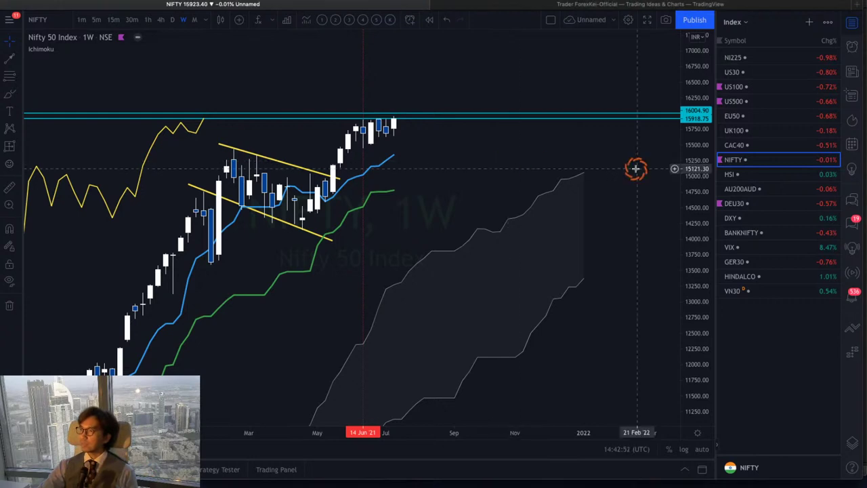
scroll(558, 166, "left", 1)
left_click_drag(558, 167, 560, 155)
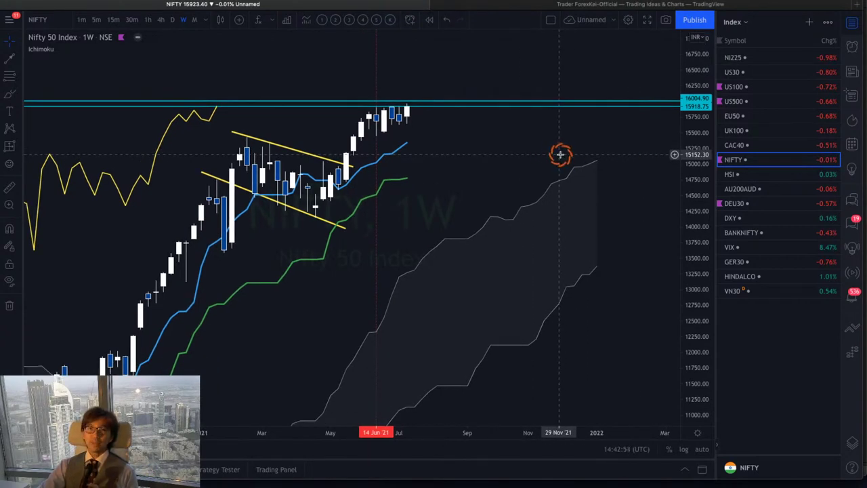
left_click_drag(691, 248, 687, 200)
left_click_drag(576, 183, 547, 227)
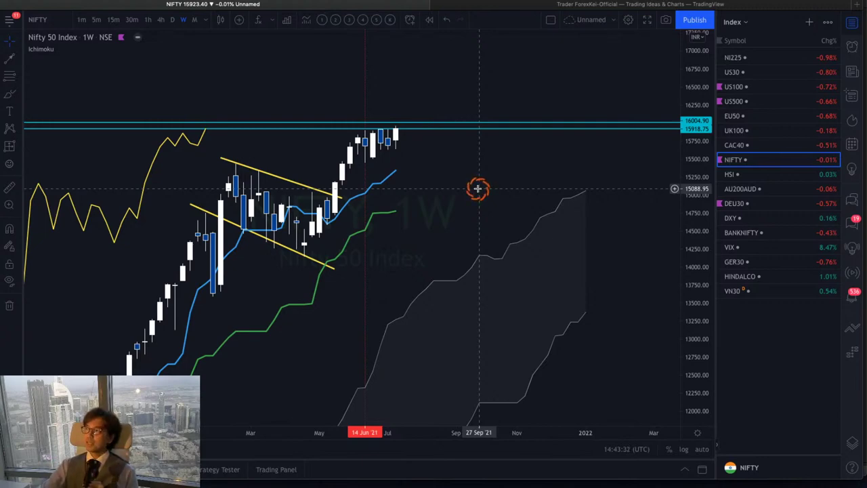
Show the channel welcome slide and underline its tagline in red
key("super+Tab")
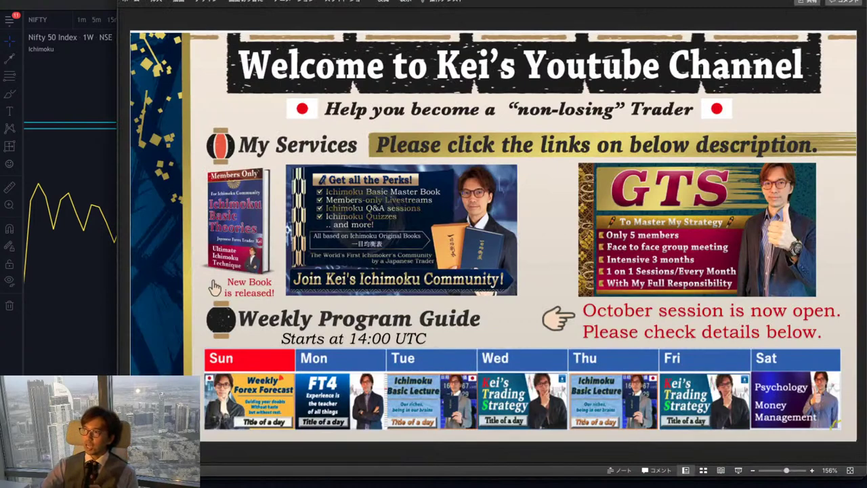
left_click_drag(325, 120, 708, 117)
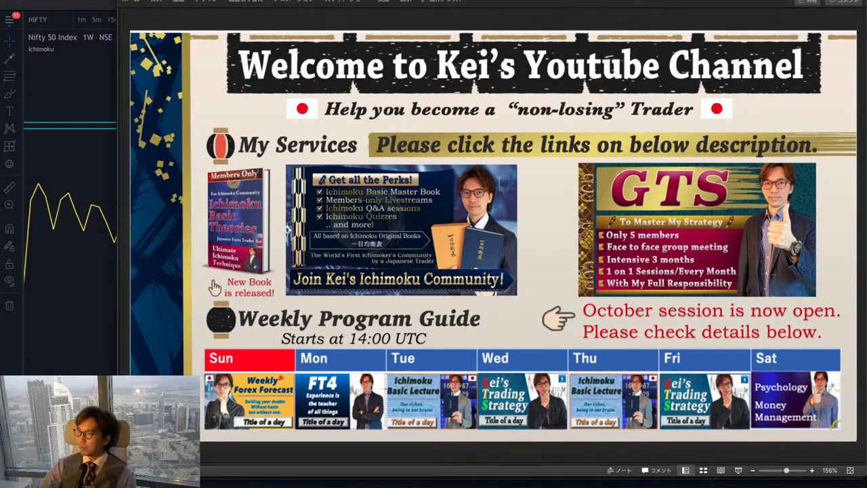
Switch to the Commodity watchlist, open USOIL and pan to its recent weekly candles
left_click(56, 88)
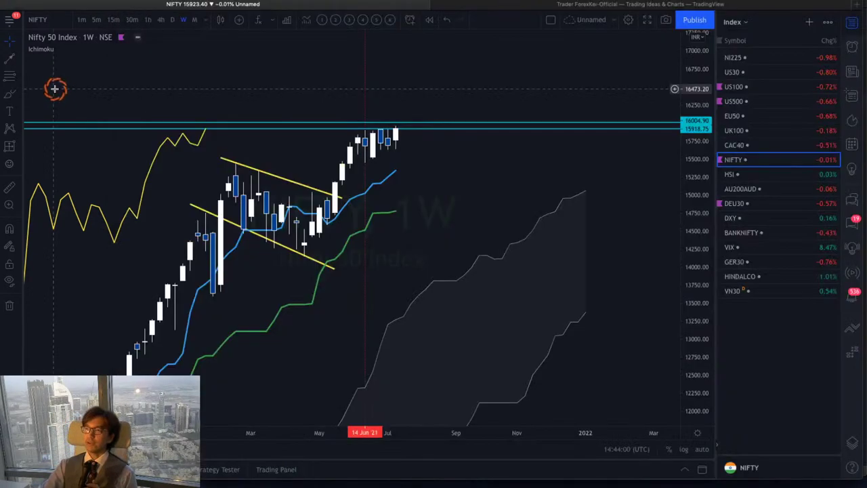
left_click(704, 105)
left_click(736, 22)
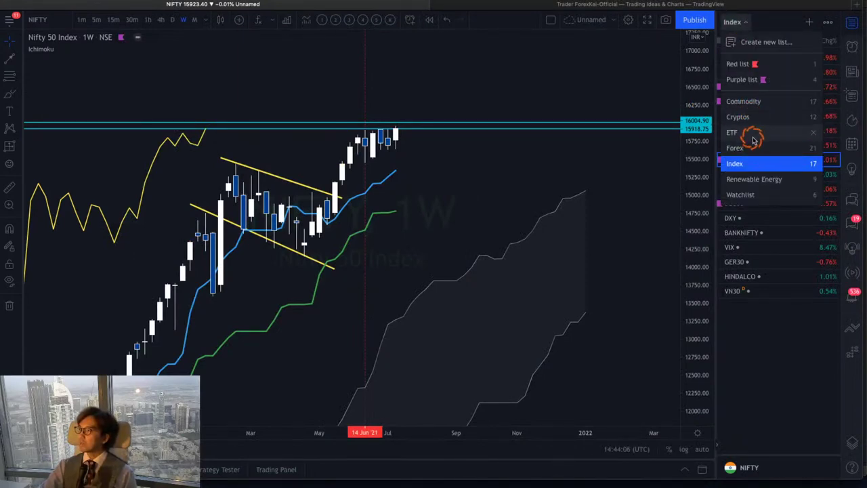
left_click(741, 101)
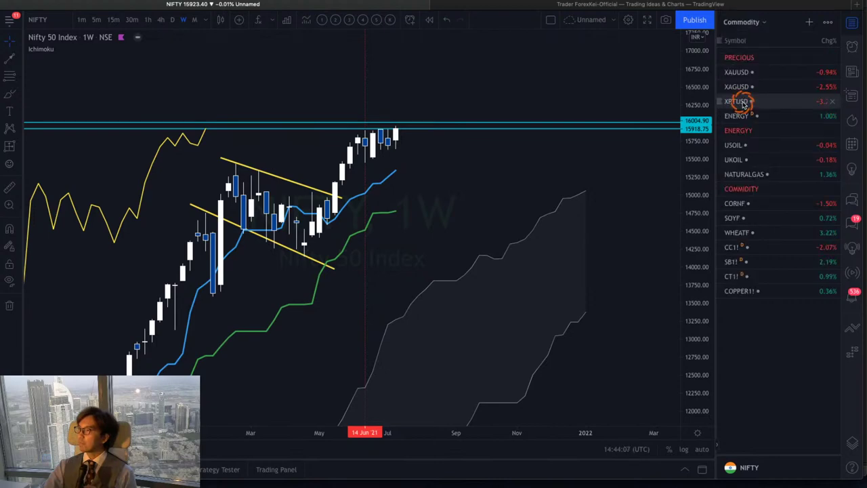
left_click(738, 146)
left_click_drag(465, 197, 409, 230)
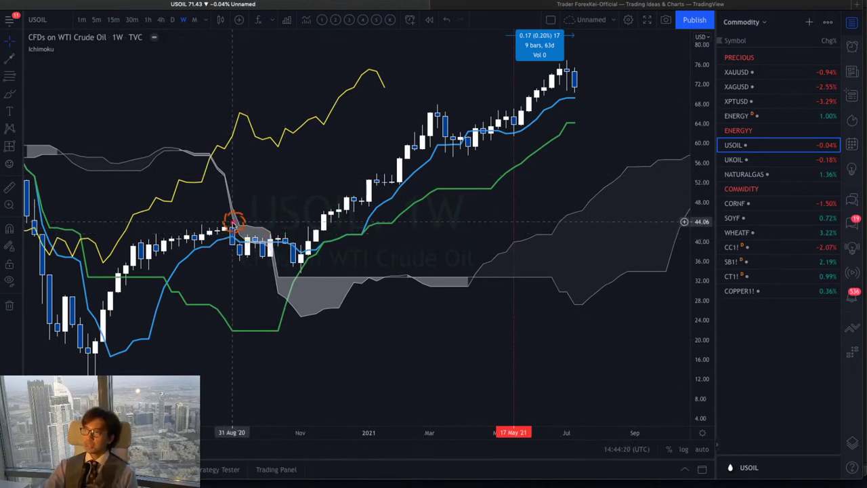
Trace a red path from the late-2020 dip to the spring high, ending in up and down arrows
mouse_move(229, 228)
left_mouse_down()
mouse_move(248, 256)
mouse_move(280, 237)
mouse_move(301, 266)
left_mouse_up()
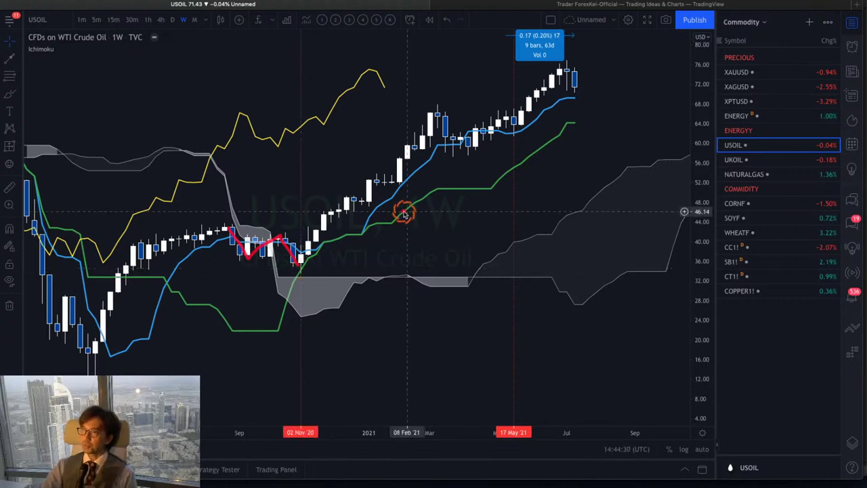
mouse_move(299, 263)
left_mouse_down()
mouse_move(427, 115)
mouse_move(466, 150)
mouse_move(555, 68)
mouse_move(573, 86)
mouse_move(627, 48)
mouse_move(620, 50)
left_mouse_up()
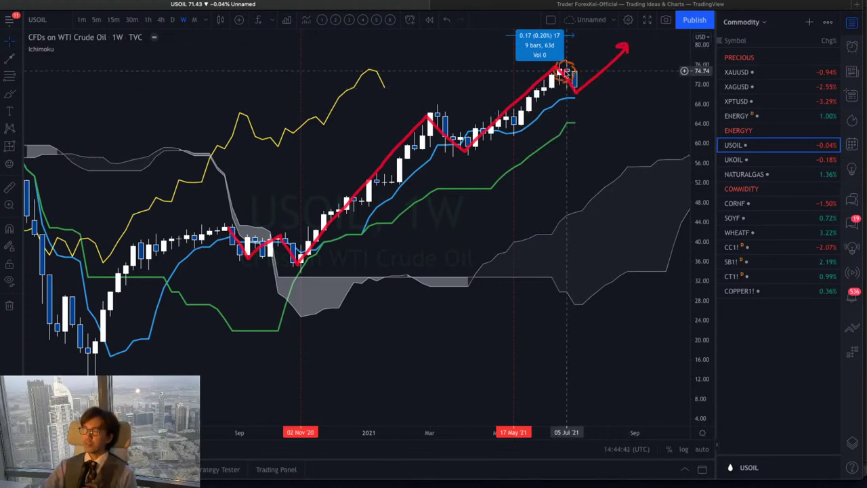
mouse_move(574, 85)
left_mouse_down()
mouse_move(574, 94)
mouse_move(595, 89)
mouse_move(606, 97)
mouse_move(622, 119)
left_mouse_up()
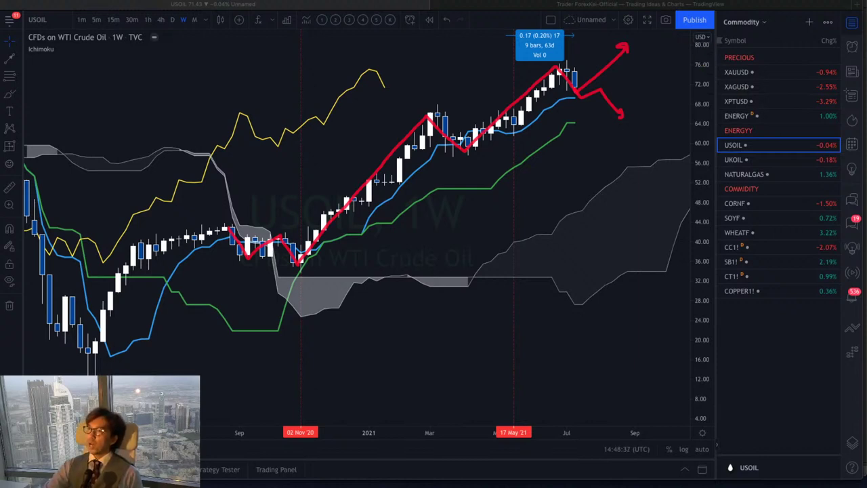
Return to the welcome slide and select the 'Starts at 14:00 UTC' text
key("alt+Tab")
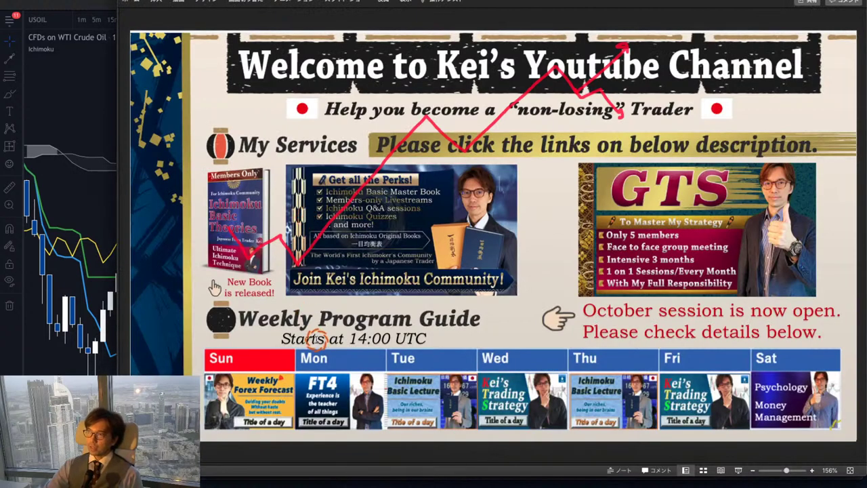
left_click_drag(280, 337, 410, 337)
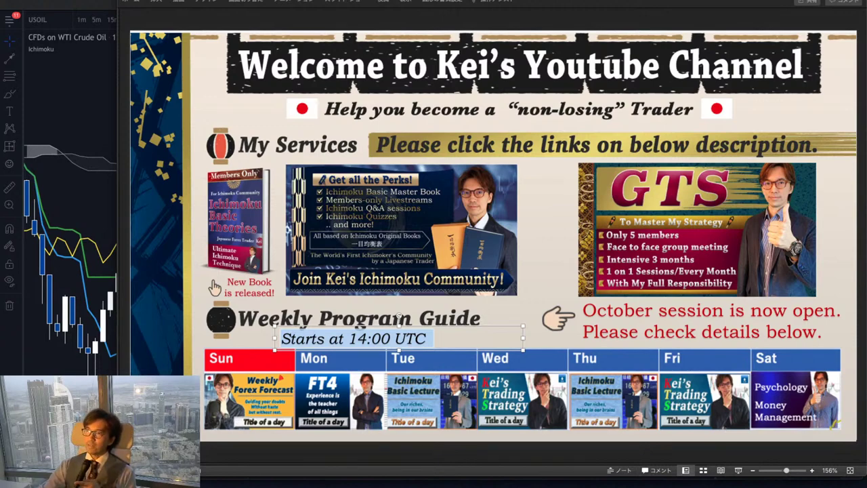
Switch to the XAUUSD gold chart and pan to reveal future space and the cloud
left_click(73, 134)
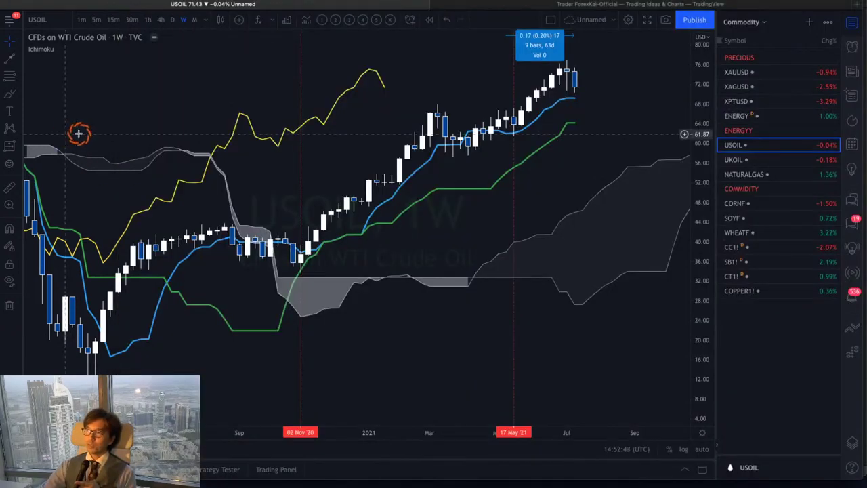
left_click(750, 75)
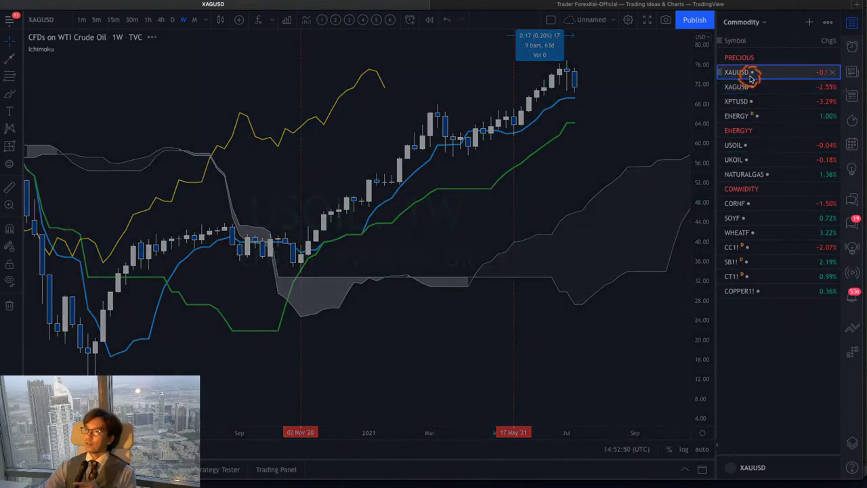
left_click_drag(640, 161, 429, 166)
left_click(505, 229)
left_click(412, 221)
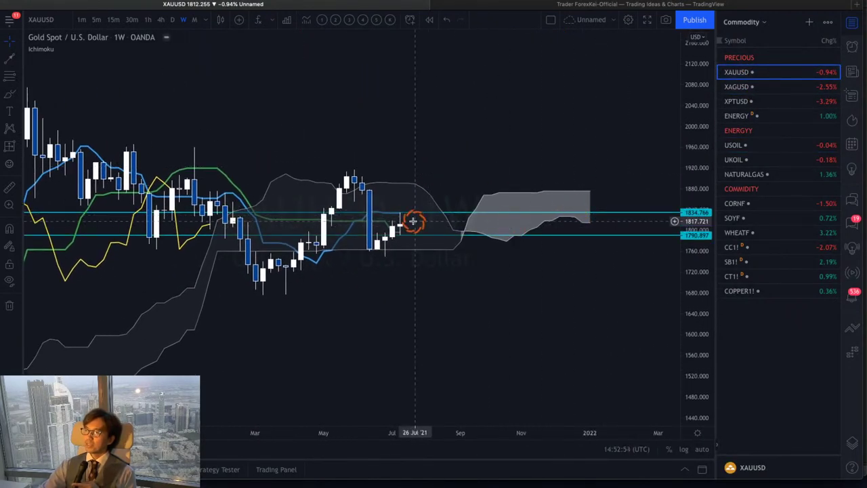
left_click(205, 222)
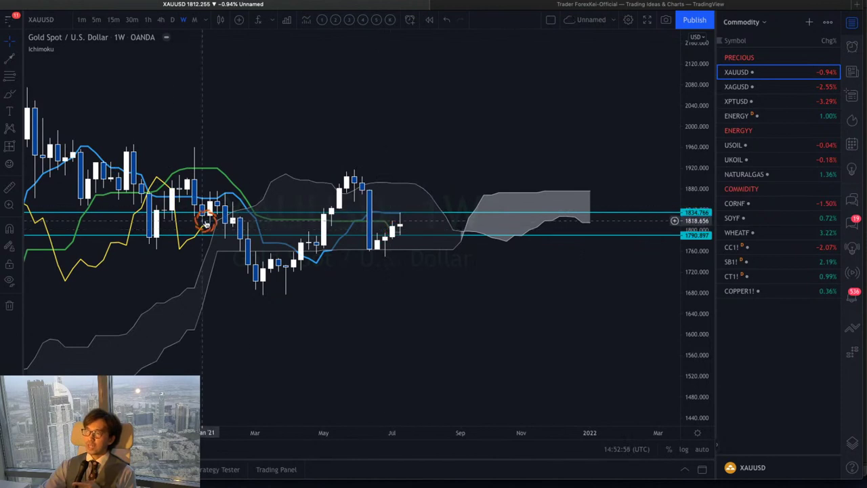
Stretch the price scale, recentre the candles and draw a red arrow rising from the recent low
left_click_drag(690, 354, 710, 206)
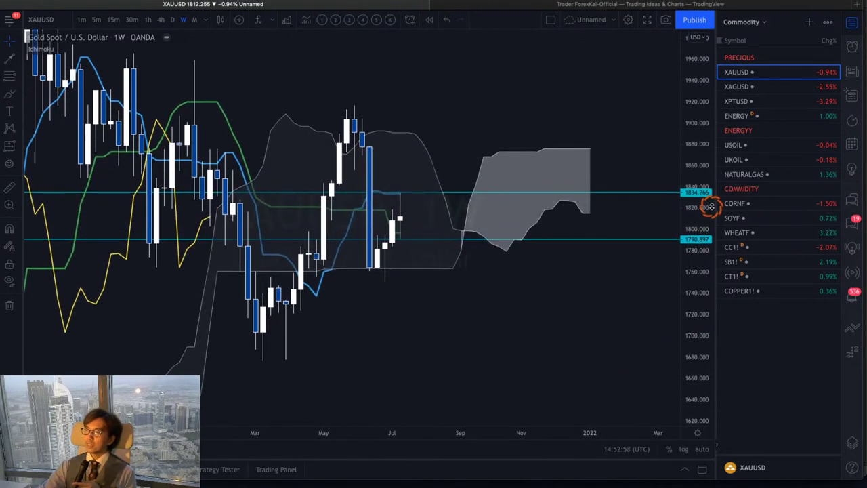
left_click(478, 132)
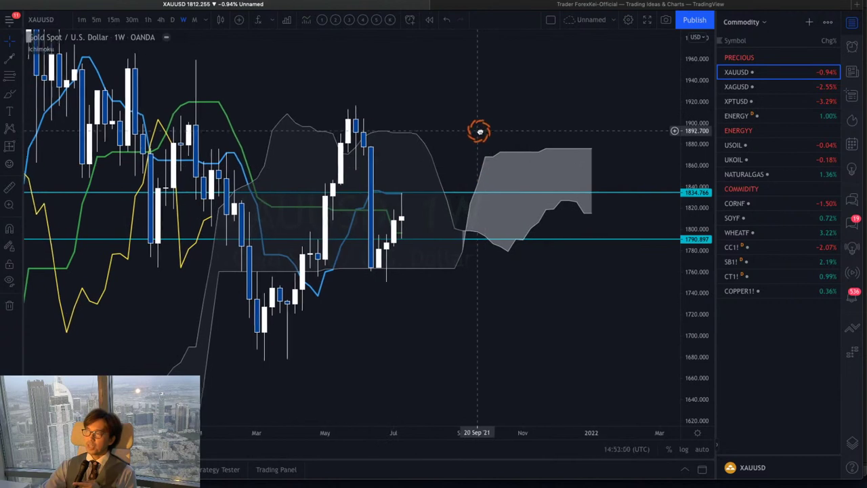
mouse_move(479, 131)
left_mouse_down()
mouse_move(491, 134)
mouse_move(484, 130)
left_mouse_up()
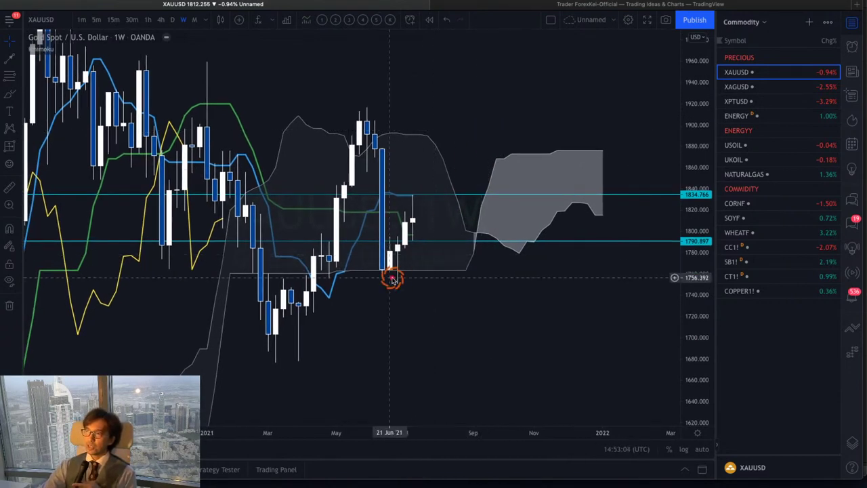
mouse_move(391, 277)
left_mouse_down()
mouse_move(414, 248)
mouse_move(420, 256)
left_mouse_up()
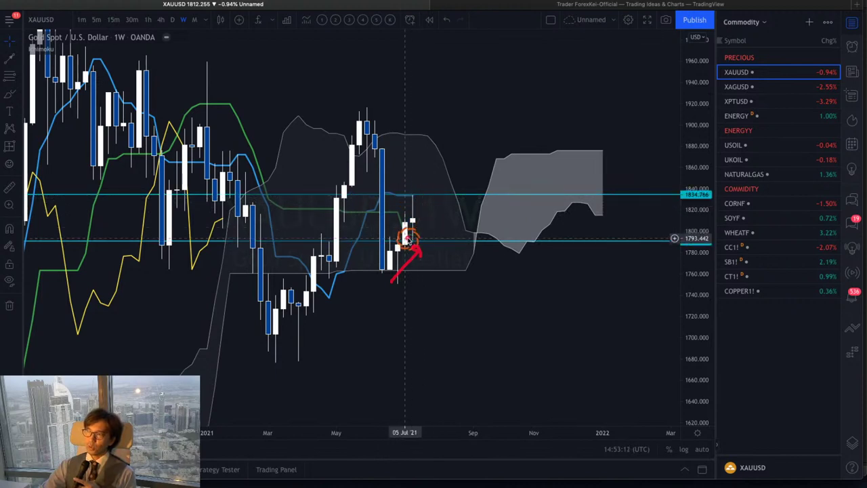
Sketch an upward arrow, a downward arrow and a 'B' label on the gold chart, clear them, and go to the website desktop
left_click_drag(416, 203, 430, 181)
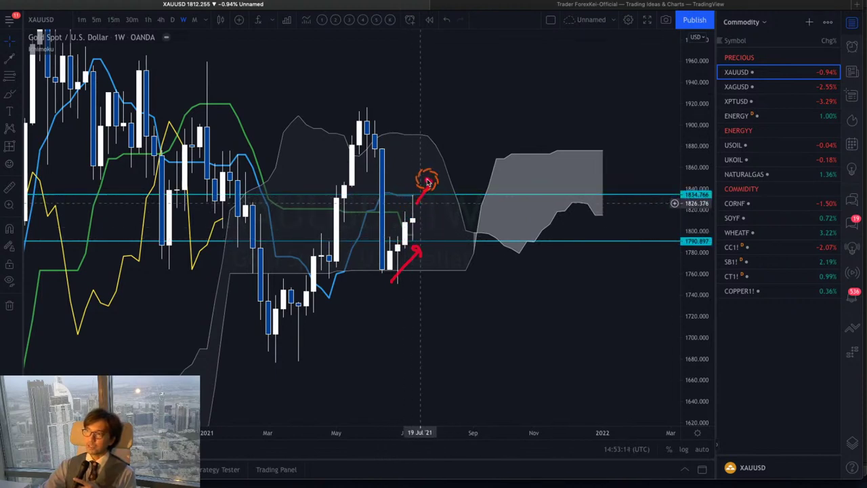
left_click_drag(655, 159, 675, 182)
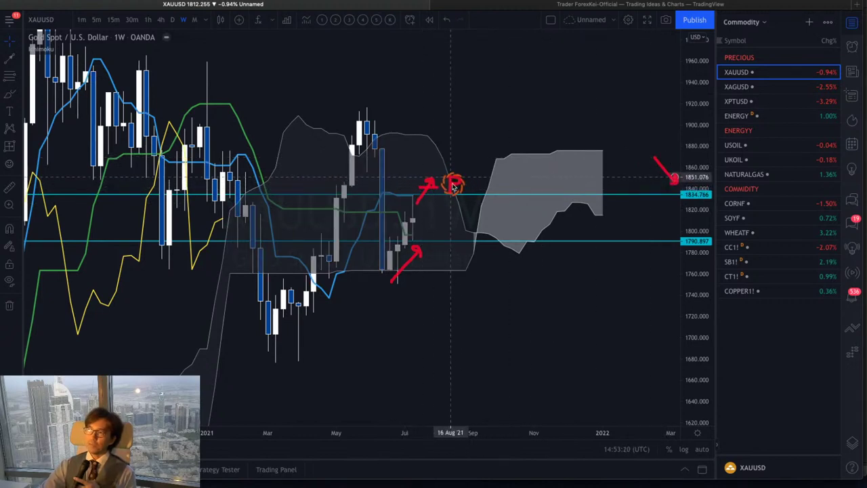
mouse_move(453, 180)
left_mouse_down()
mouse_move(454, 193)
mouse_move(435, 181)
mouse_move(440, 195)
left_mouse_up()
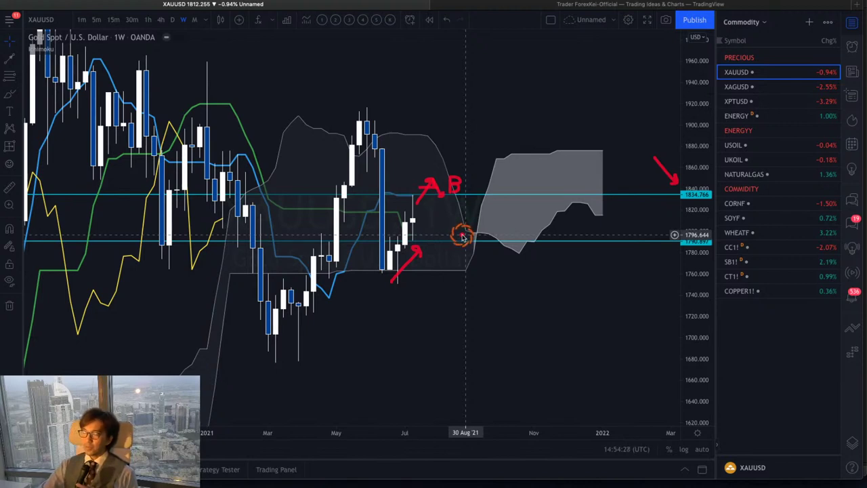
key("Escape")
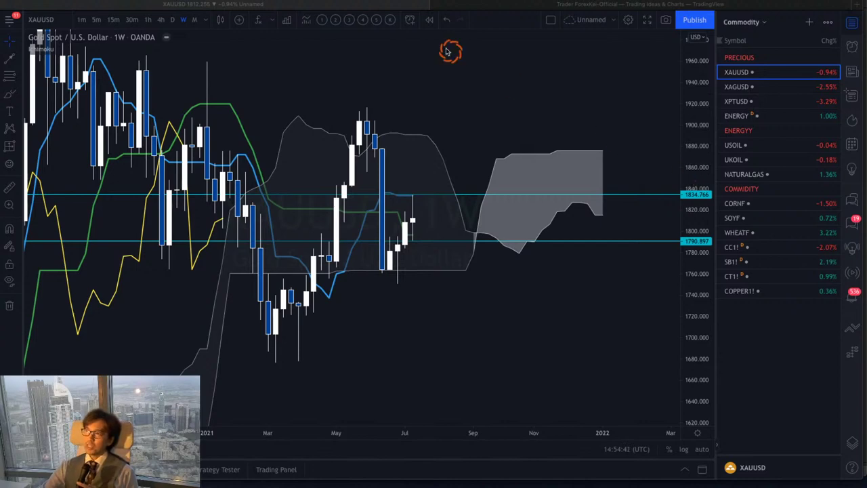
key("ctrl+Right")
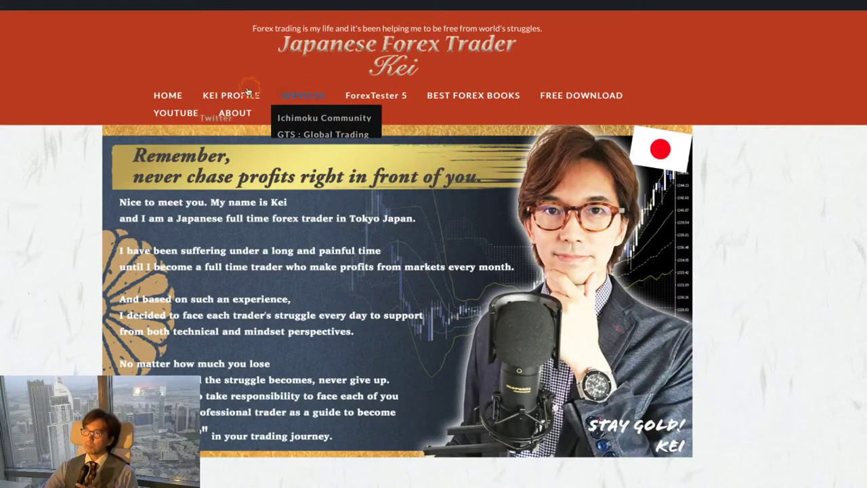
Look over the Ichimoku Community entry under SERVICES, then return to the channel welcome slide
mouse_move(311, 97)
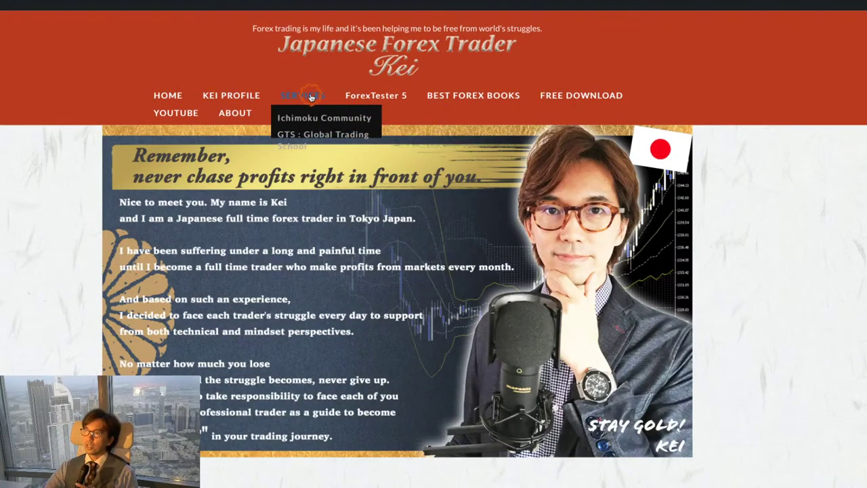
mouse_move(325, 122)
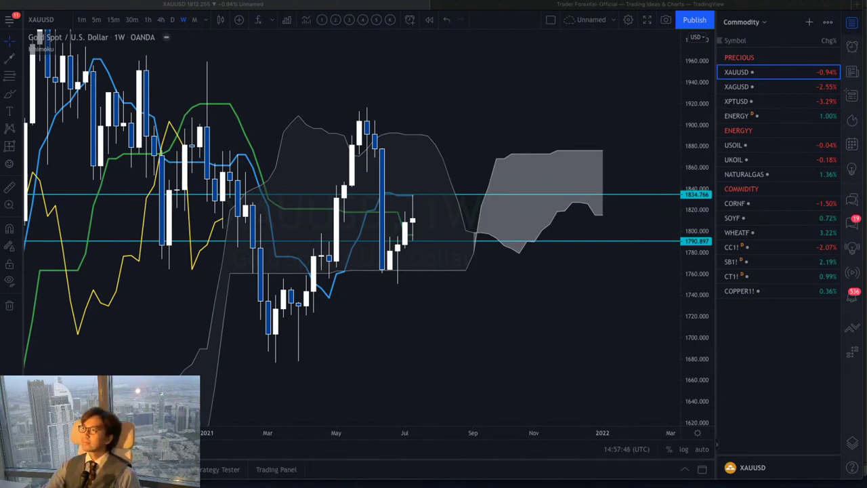
key("alt+Tab")
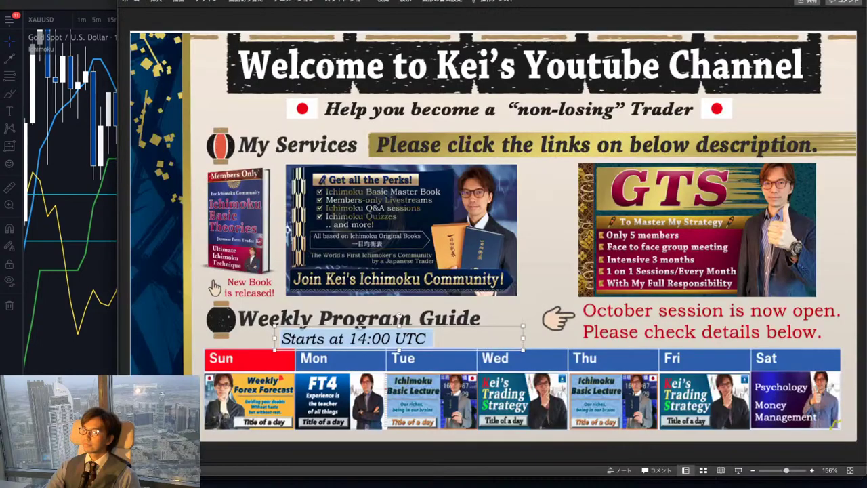